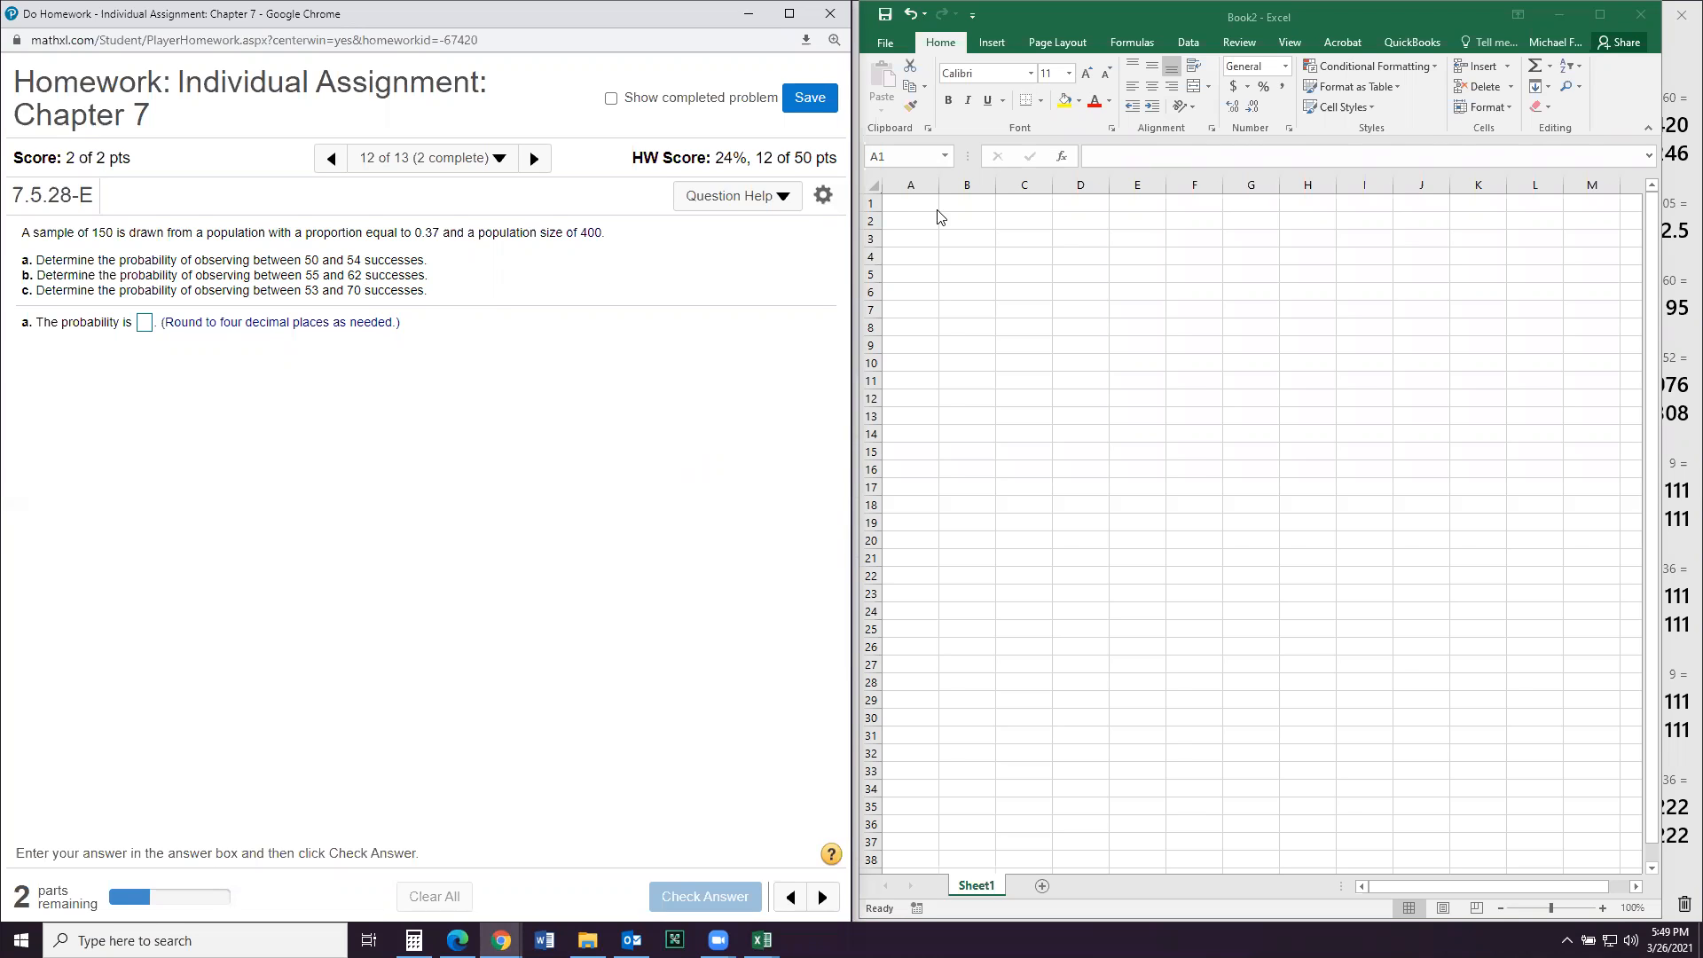
Step: Label cell B2 "n" with 150 in C2, and cell B3 "N" with 400 in C3
left_click(957, 222)
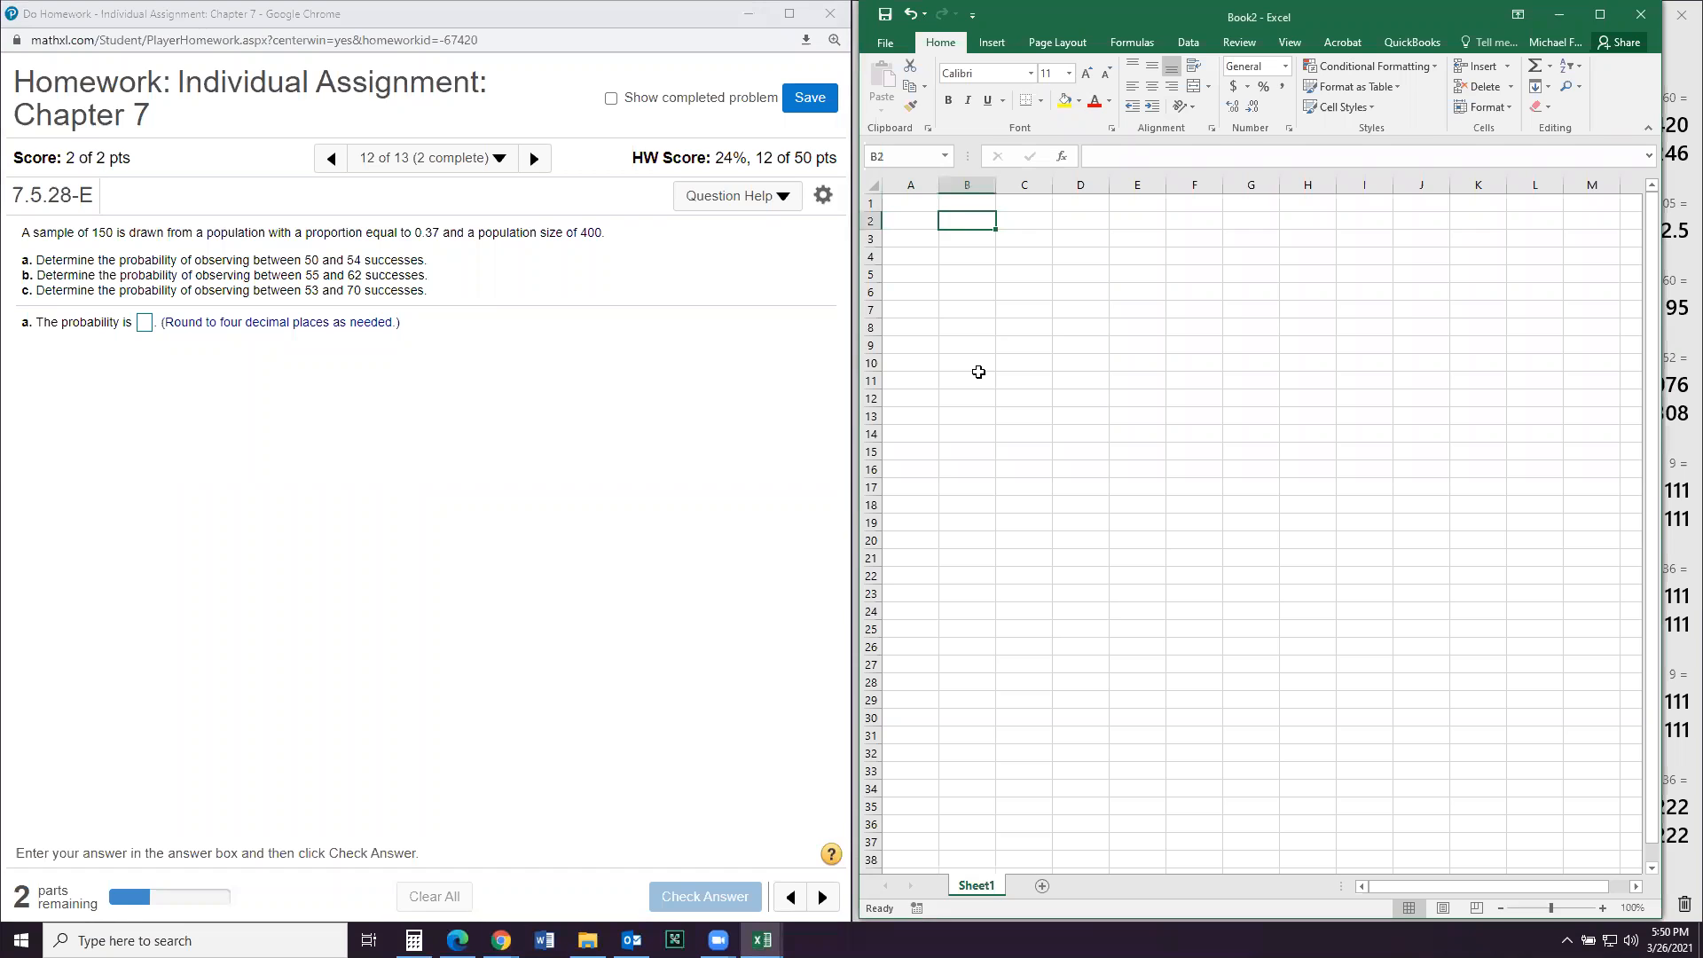
type("n")
key("Tab")
type("150")
key("Return")
type("N")
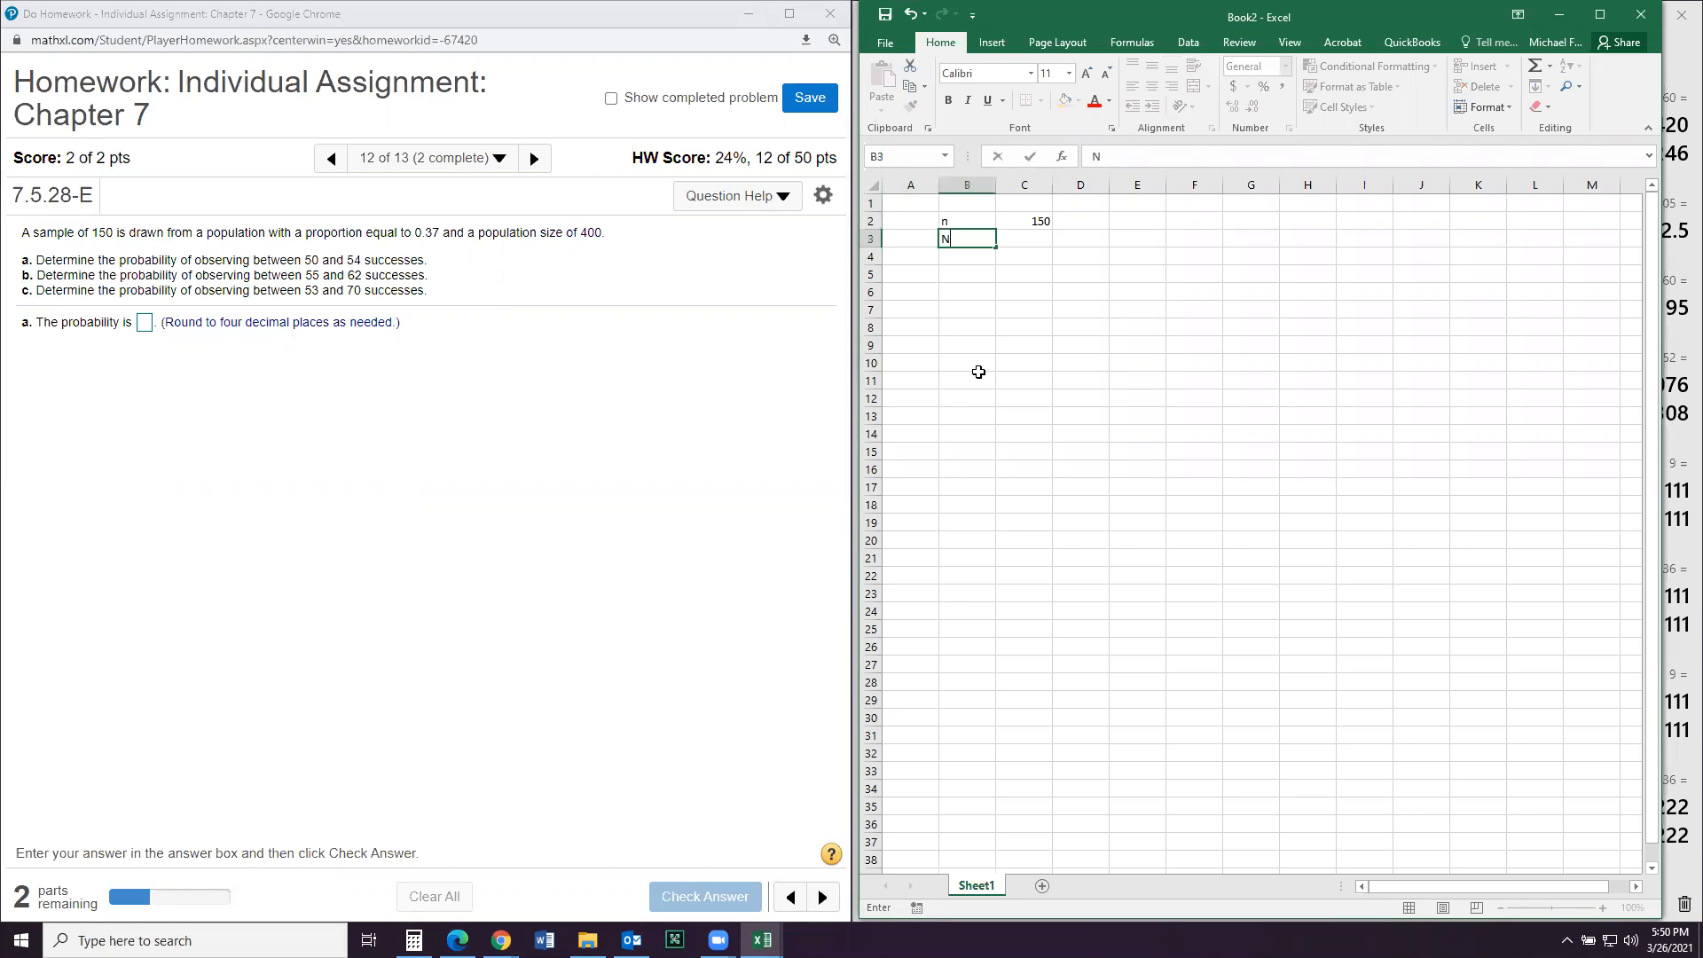
key("Tab")
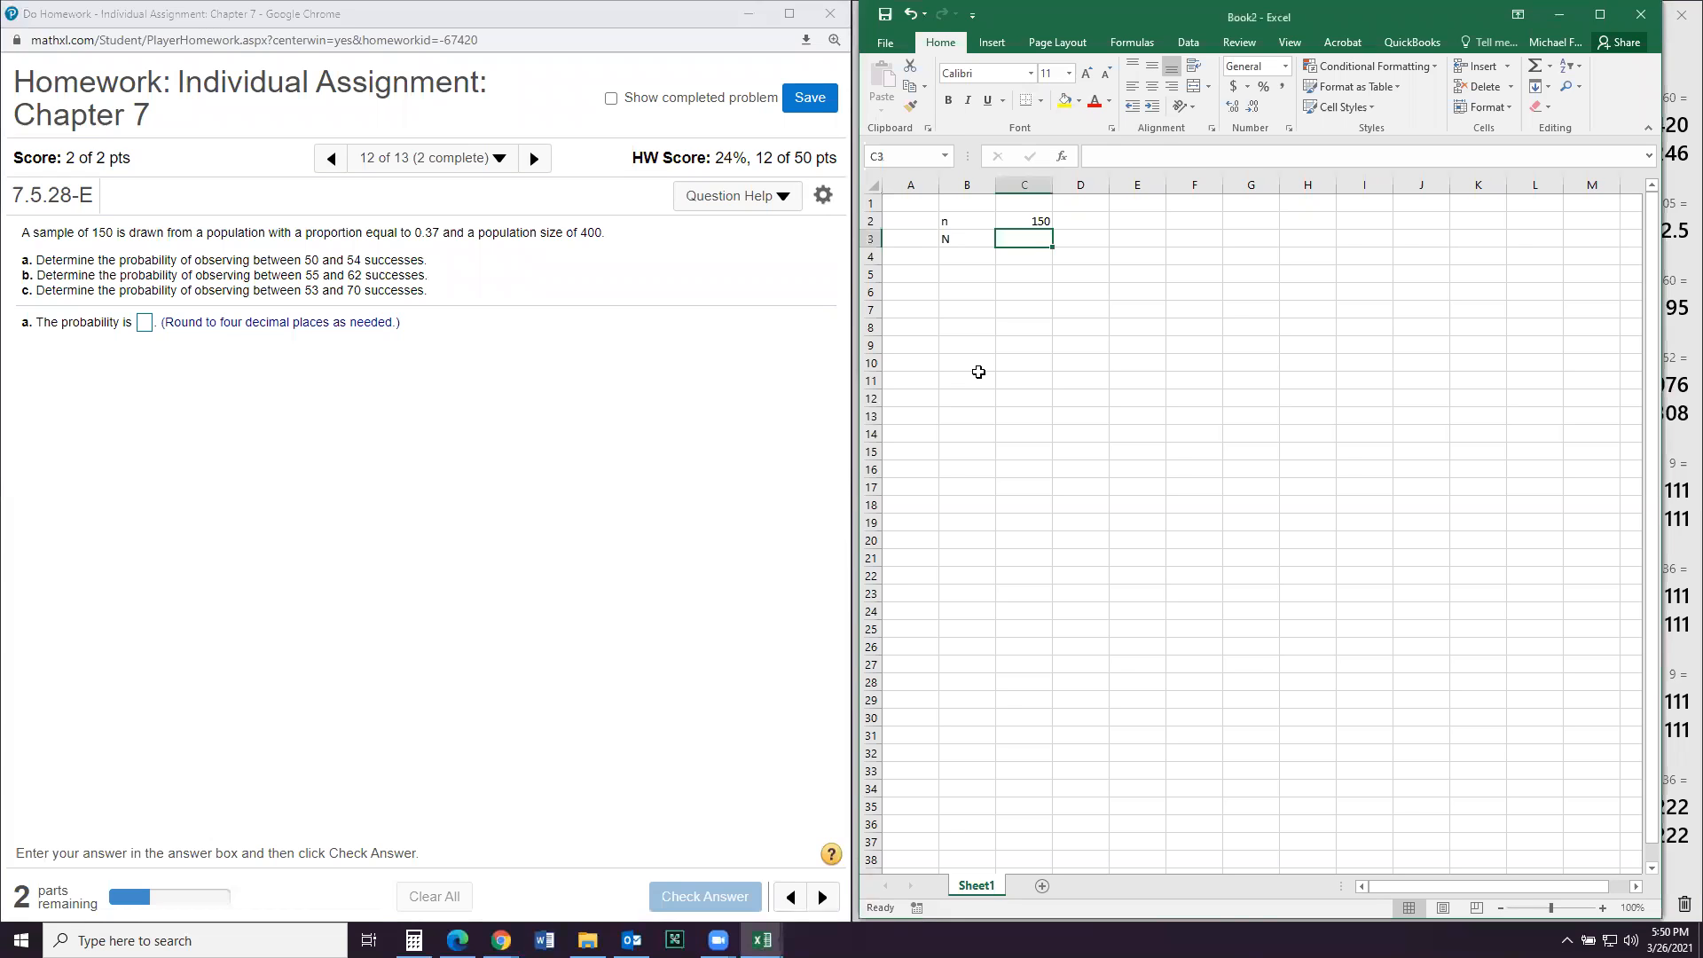
type("400")
key("Return")
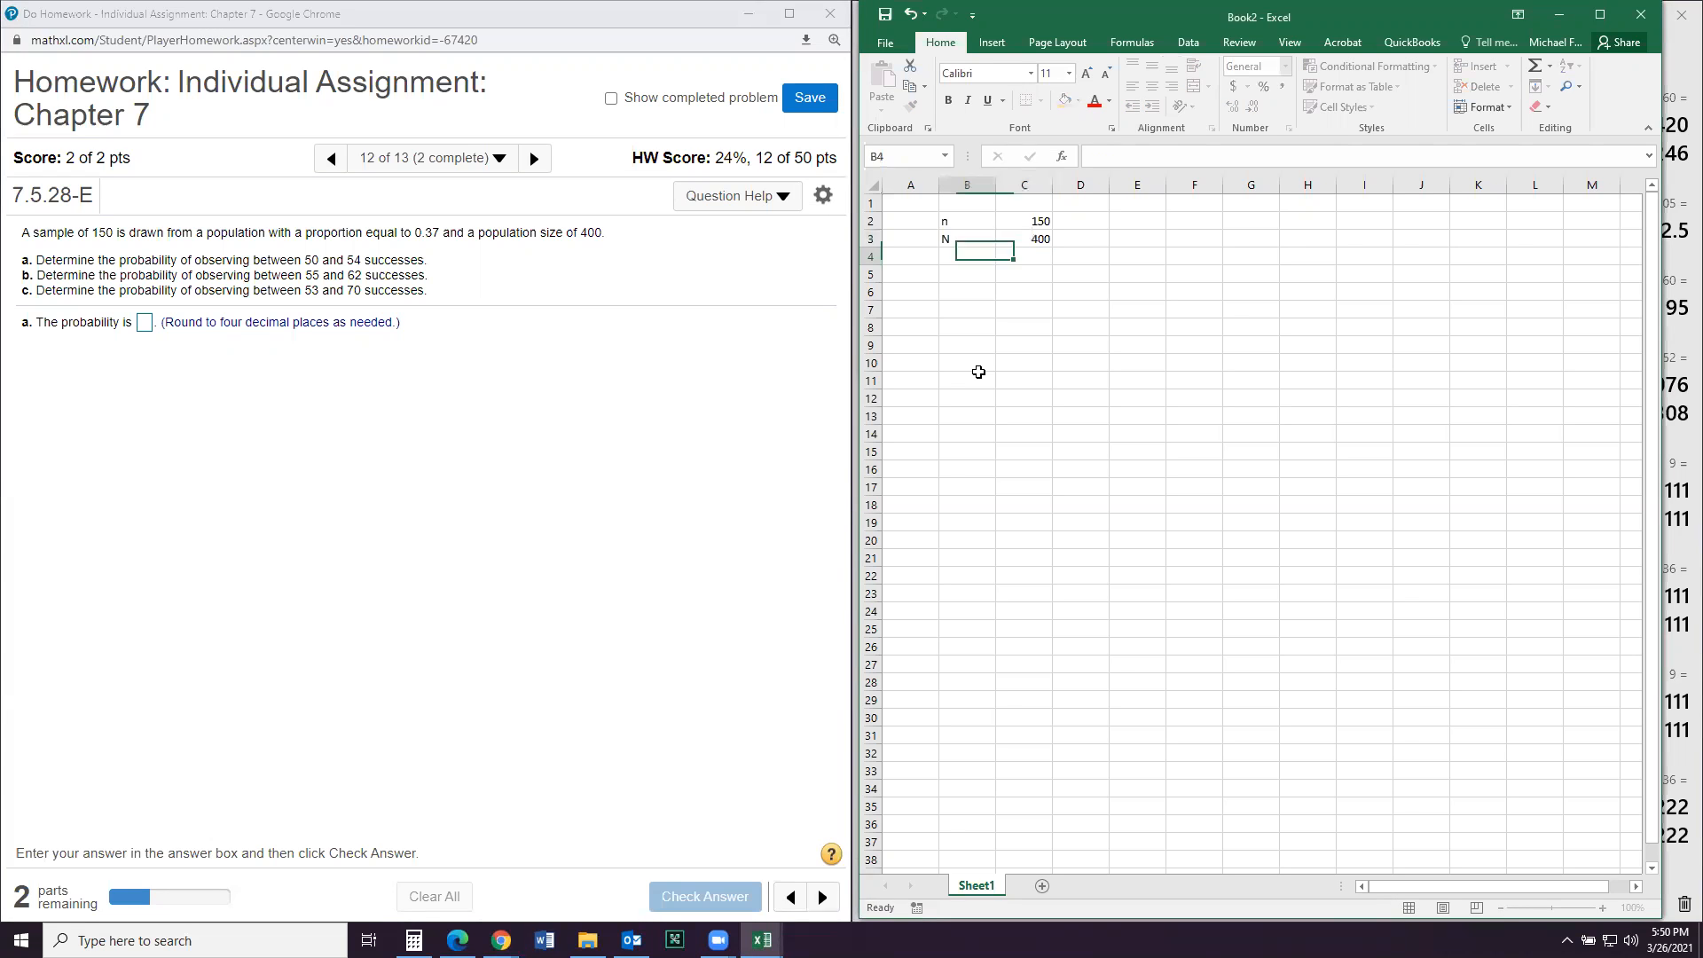
Step: Label cell B4 "p" and enter the population proportion .37 in C4
type("p")
key("Tab")
type(".37")
key("Return")
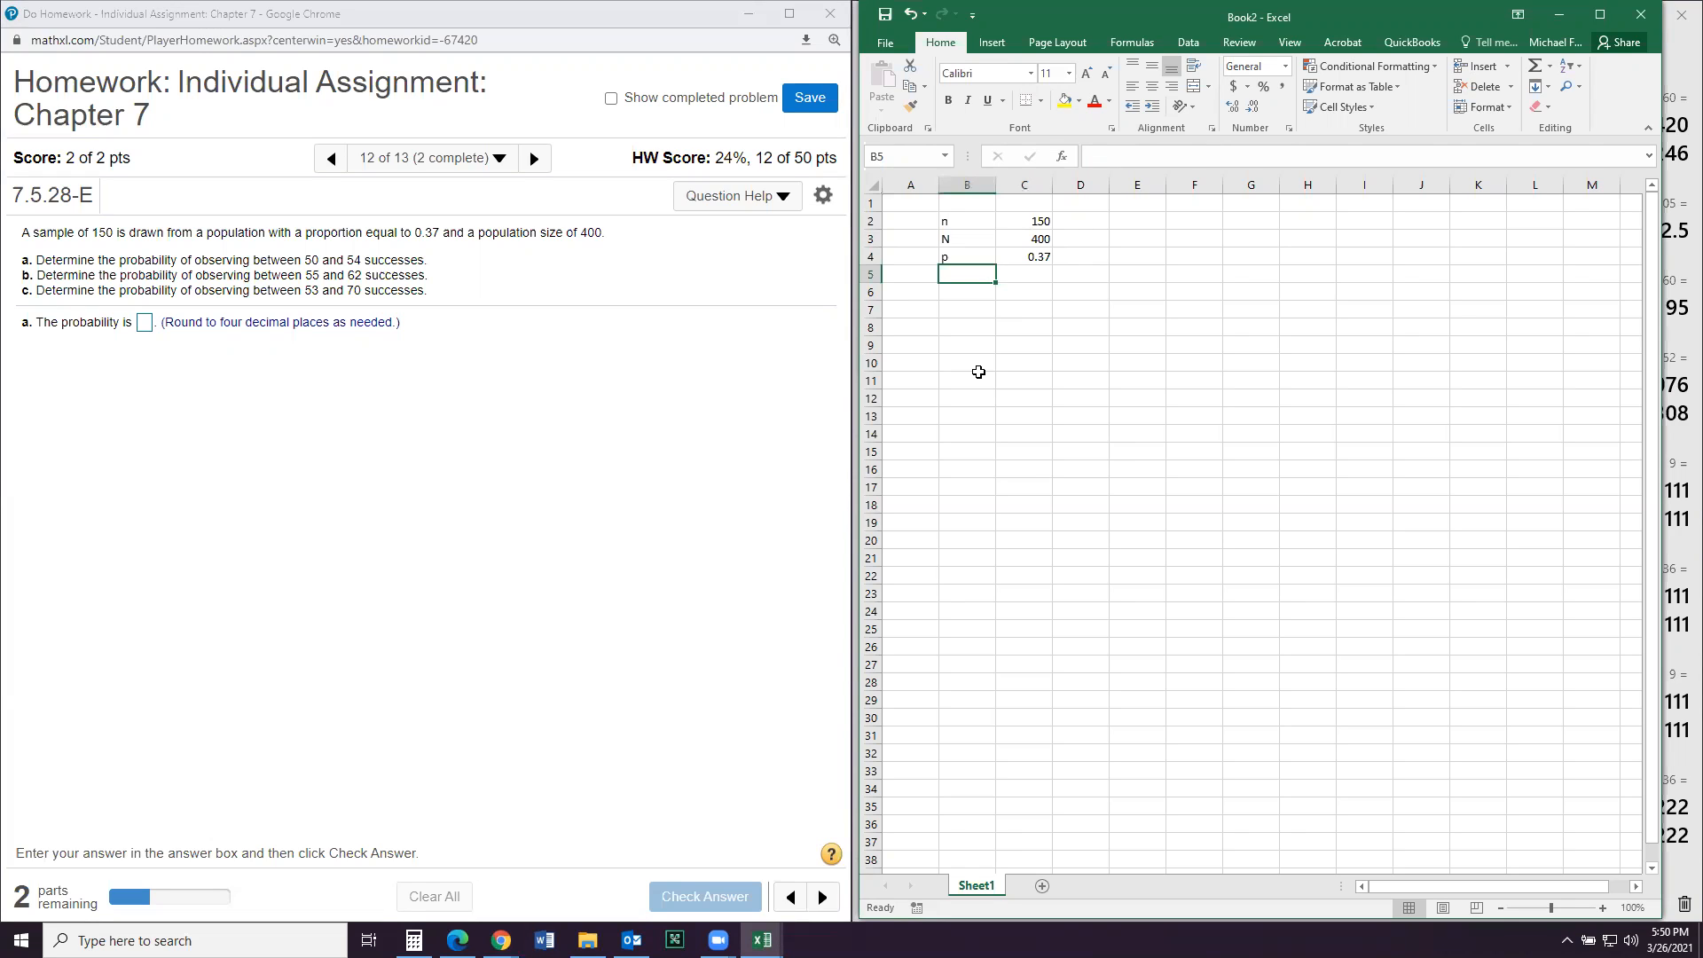
Step: Label cells B5 and B6 "successes" and "pbar", and enter 54 as the number of successes in C5
type("successes")
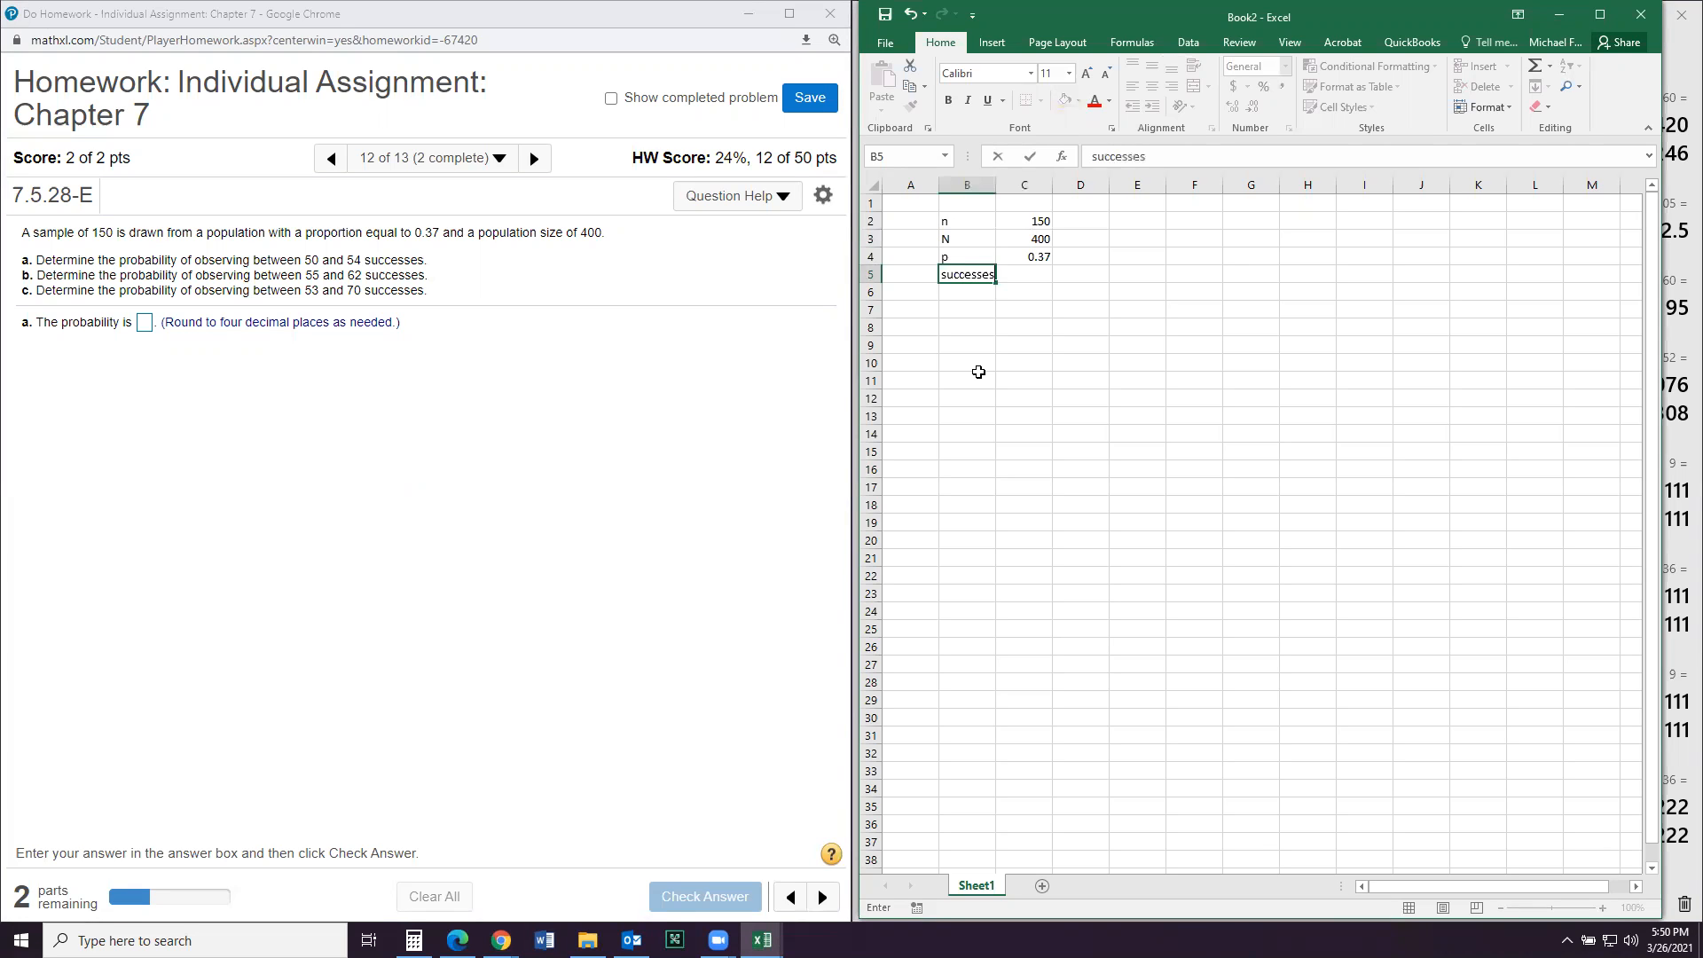
key("Tab")
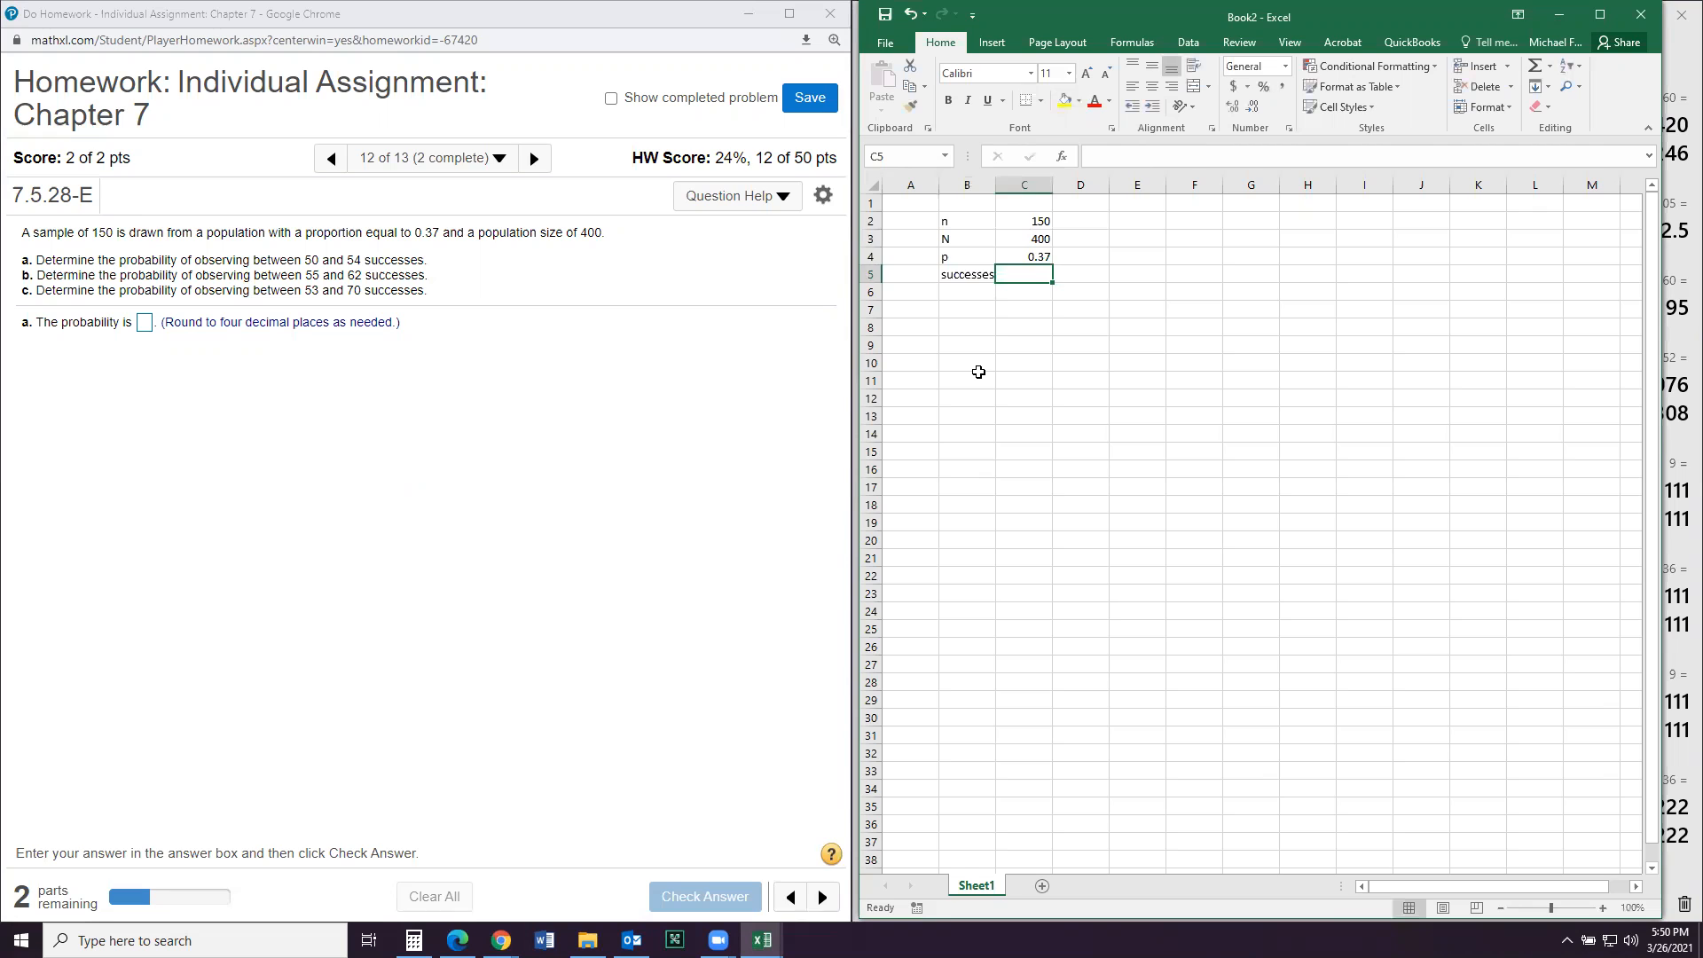
key("Return")
type("pbar")
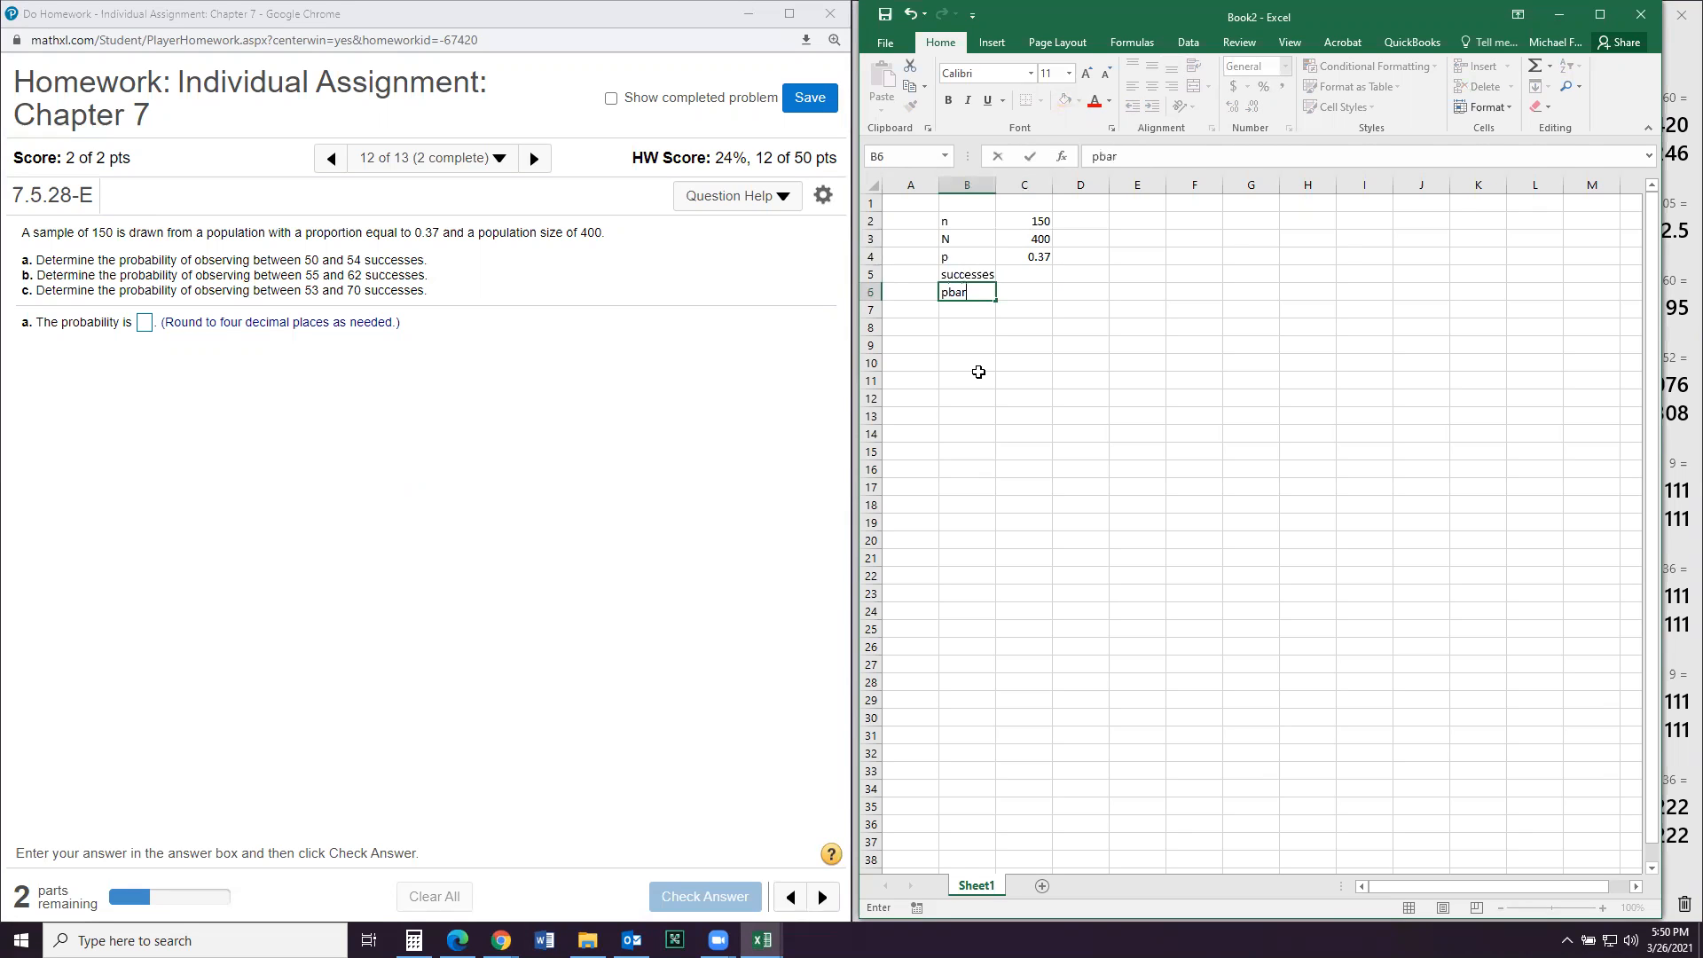
key("Tab")
key("Up")
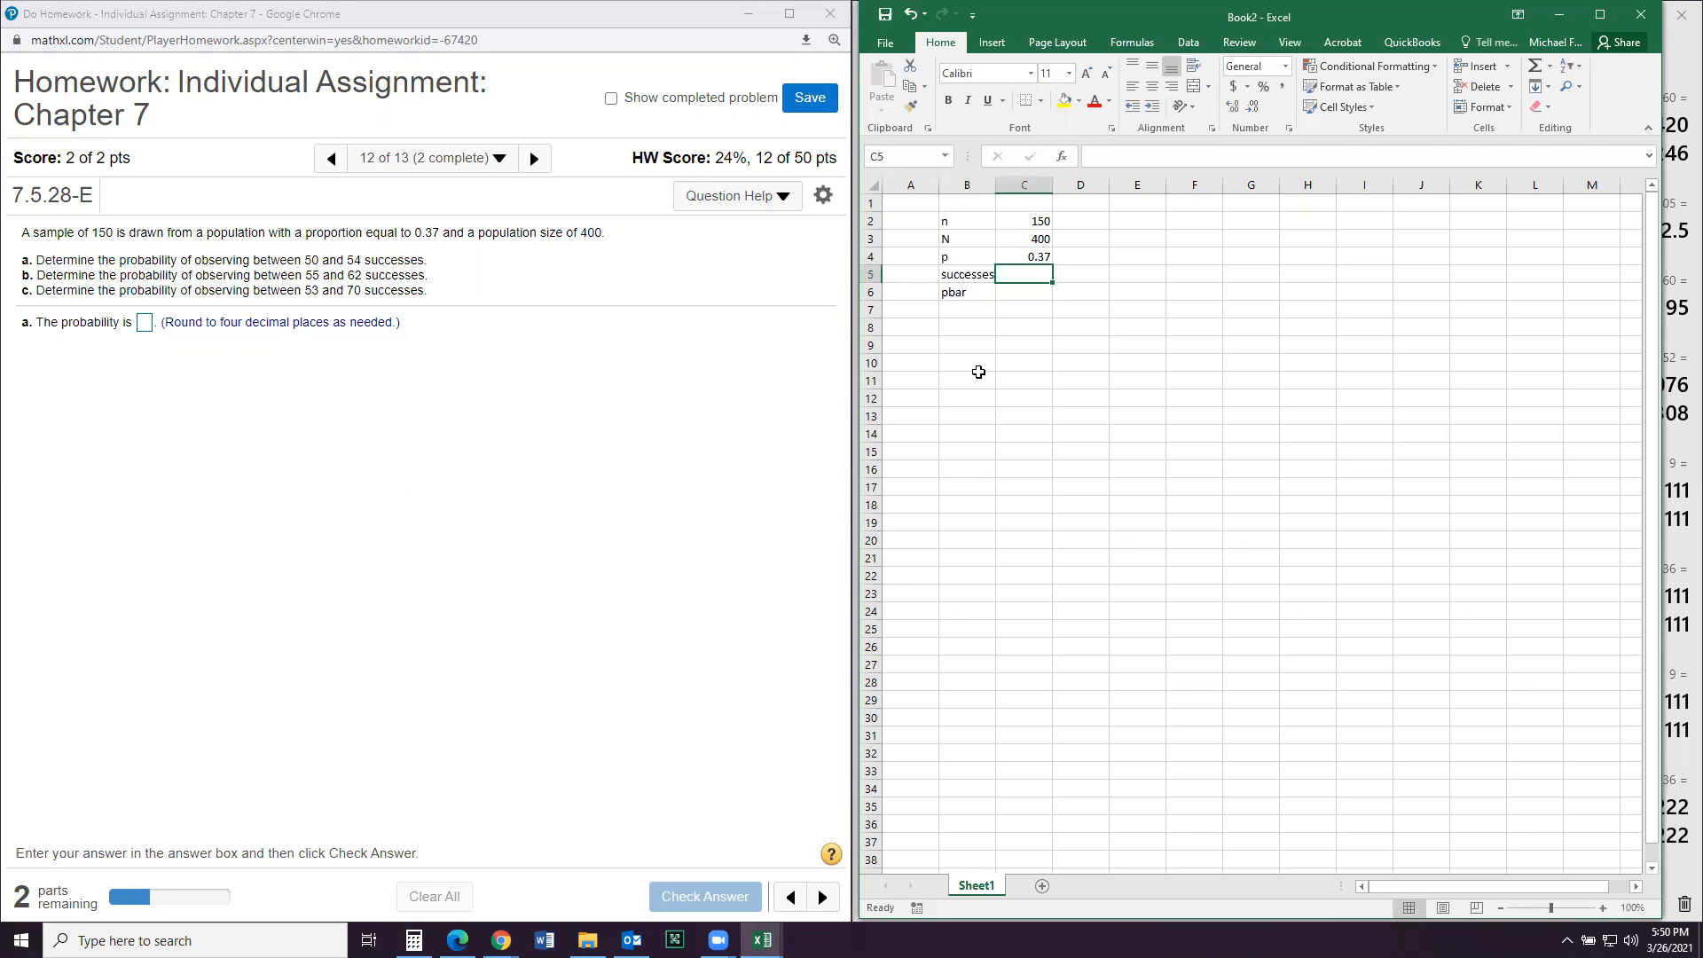
type("54")
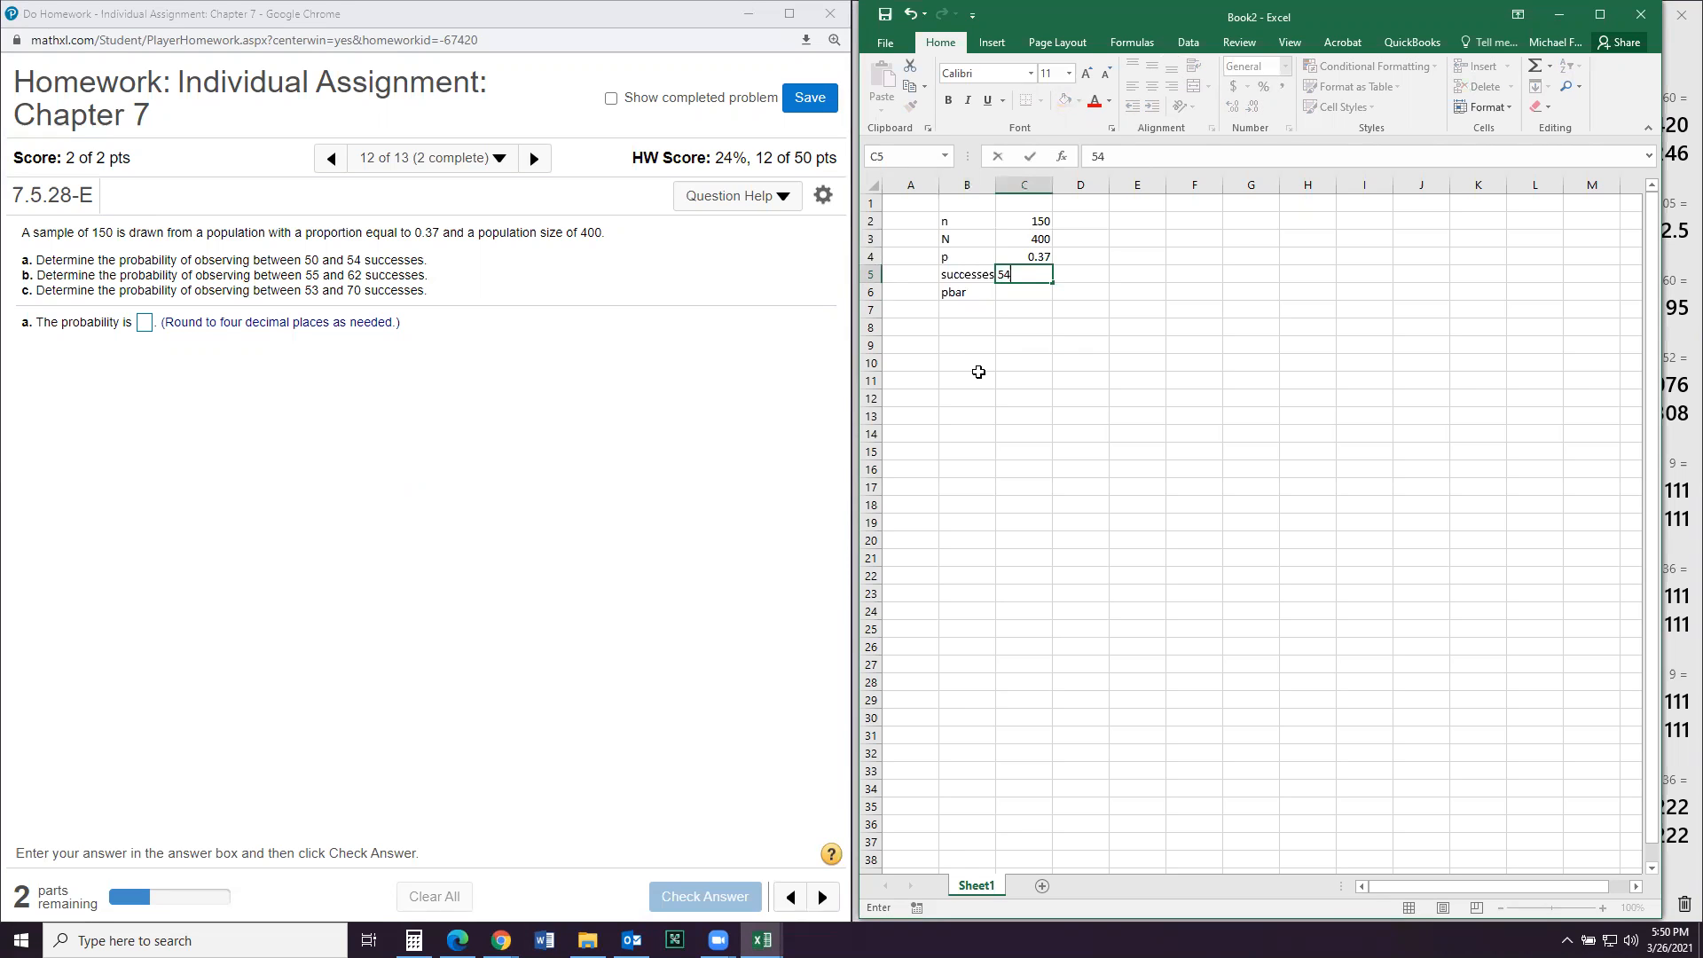
key("Return")
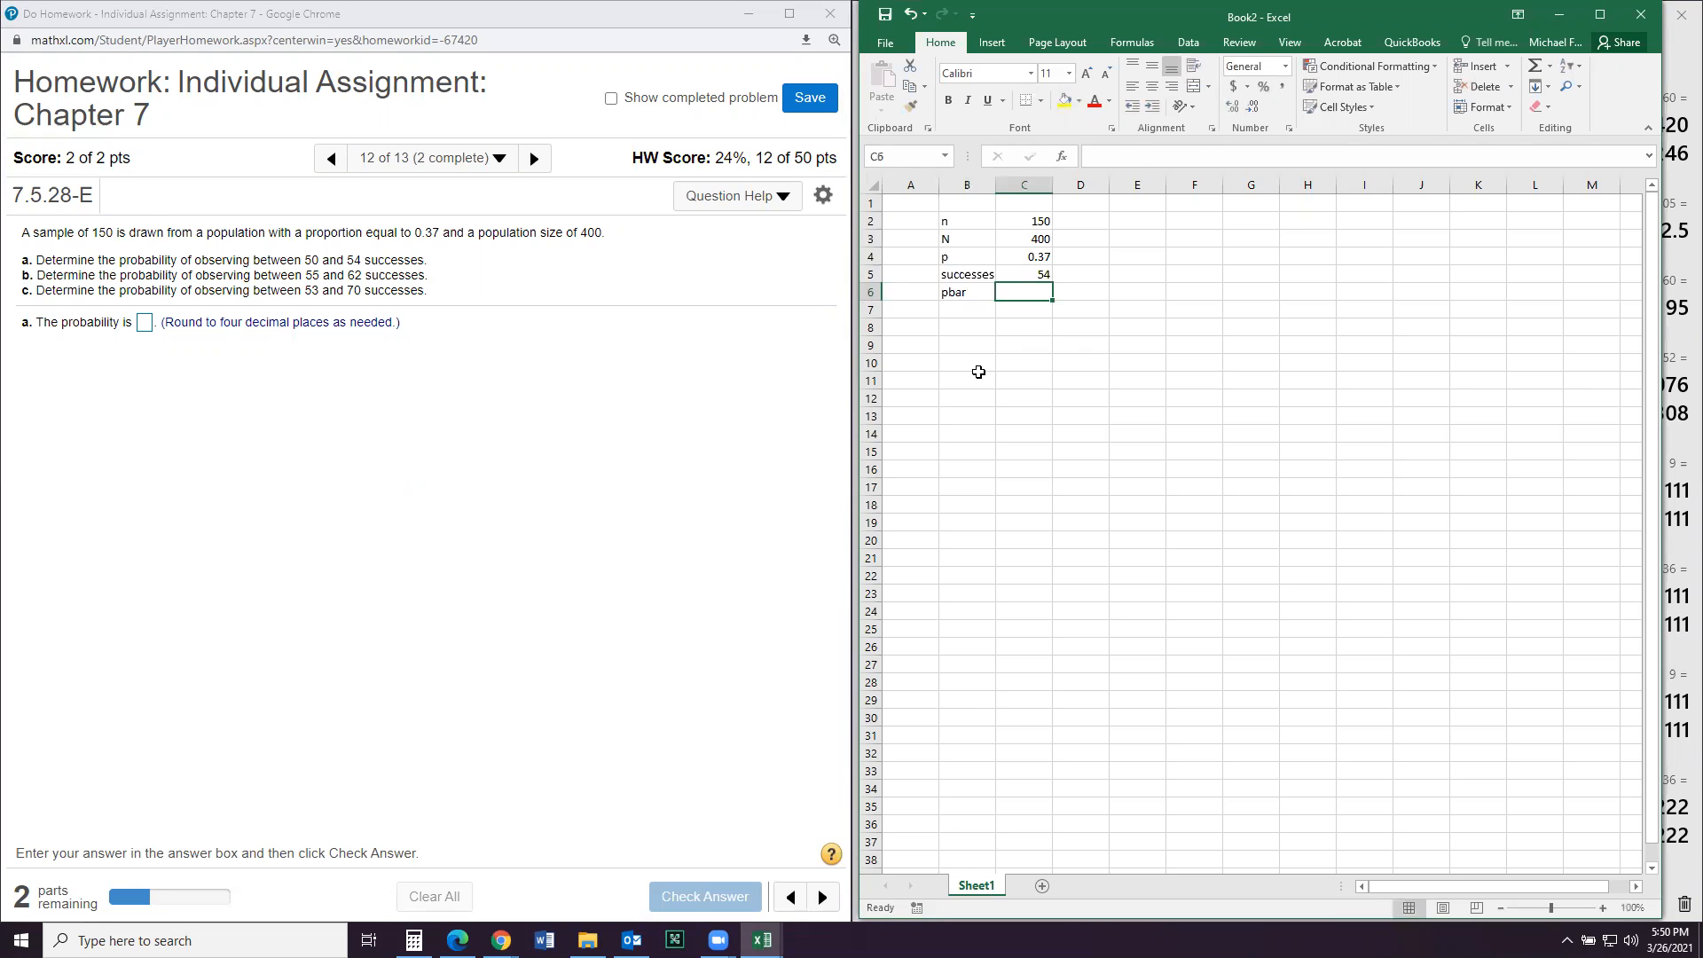
Step: Calculate pbar in C6 with the formula =C5/C2, dividing the successes by the sample size
type("=")
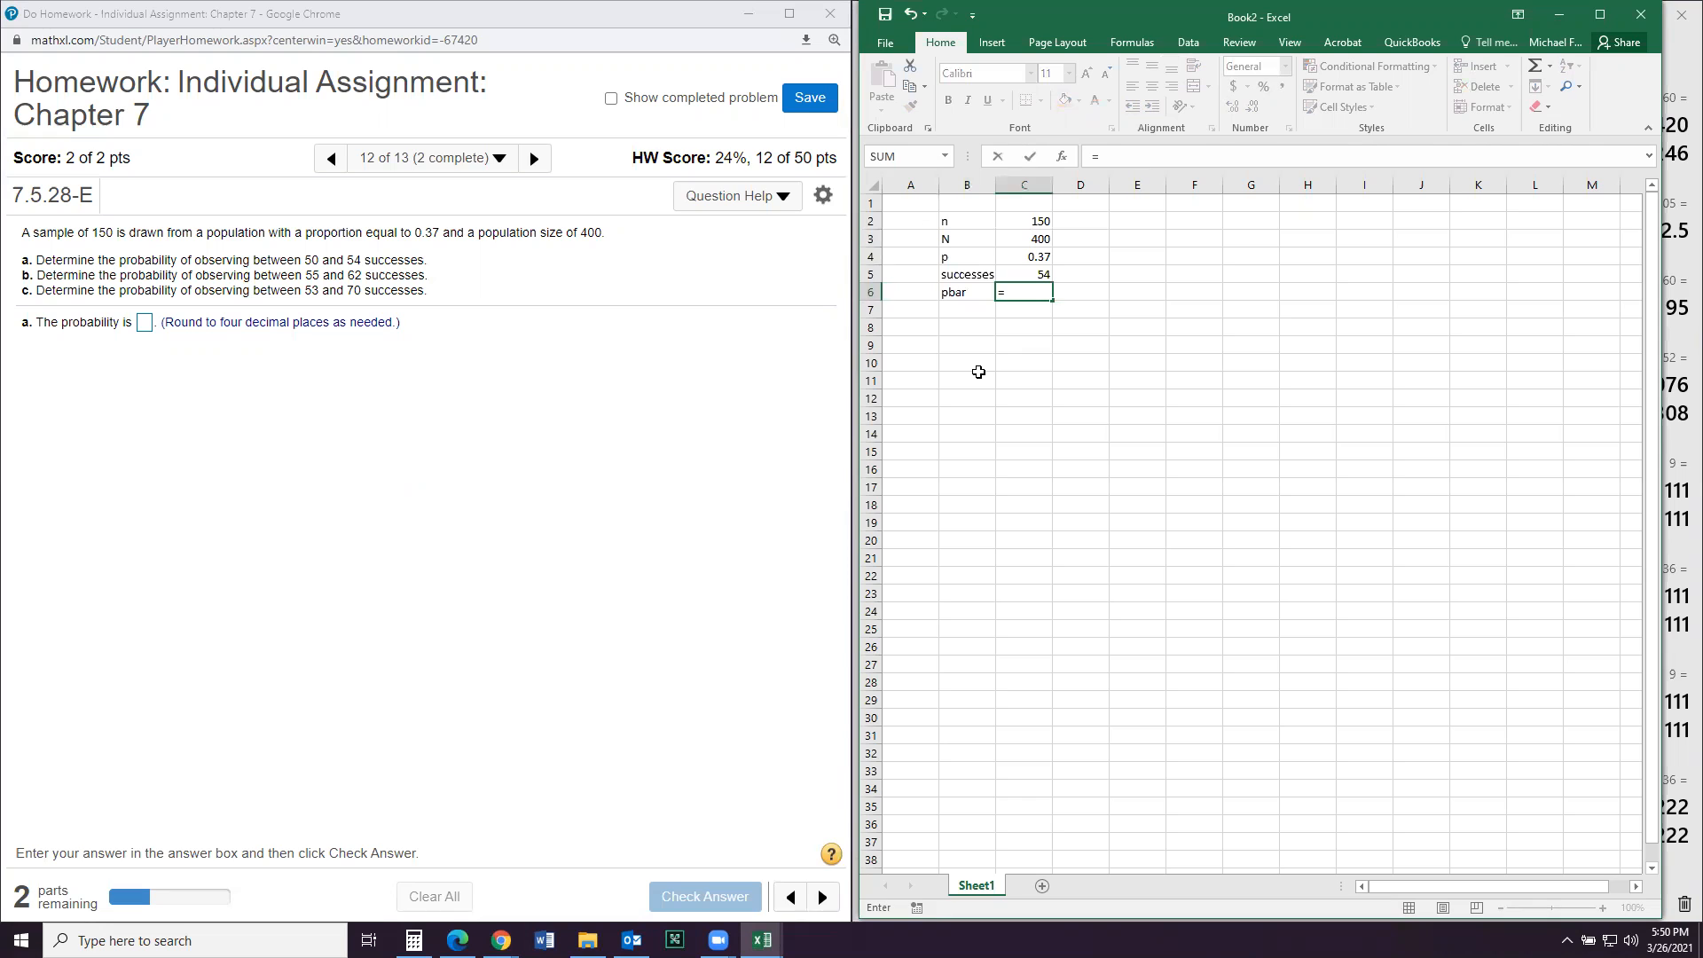
left_click(1017, 275)
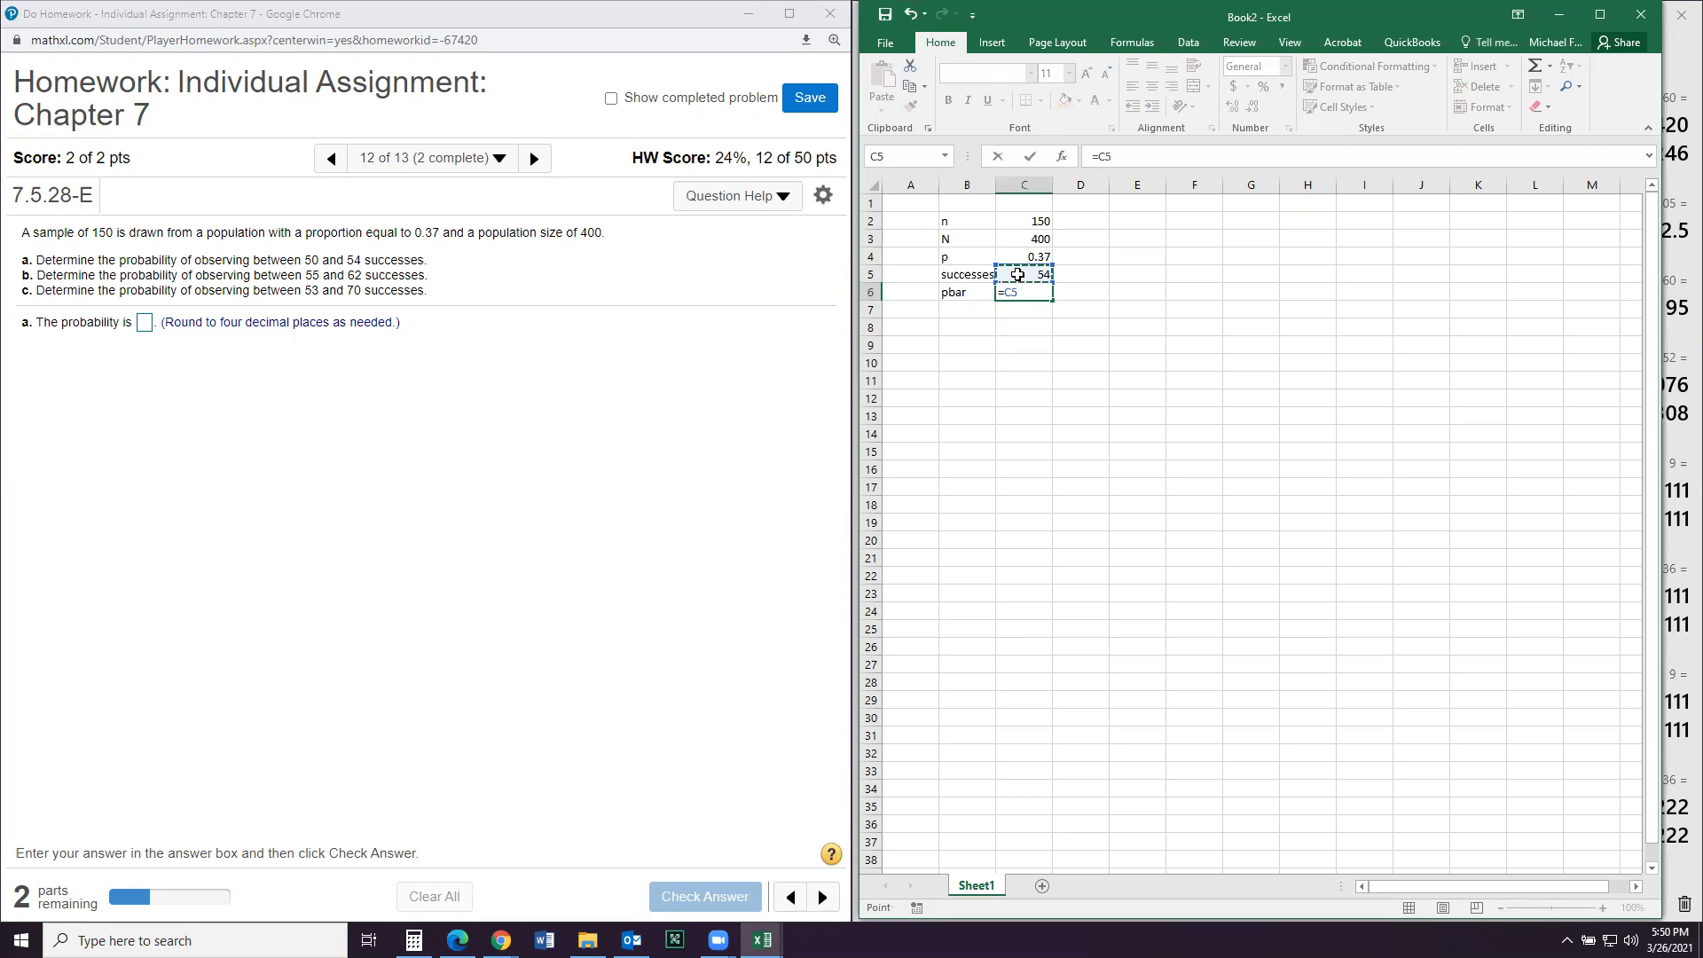
type("/")
left_click(1017, 220)
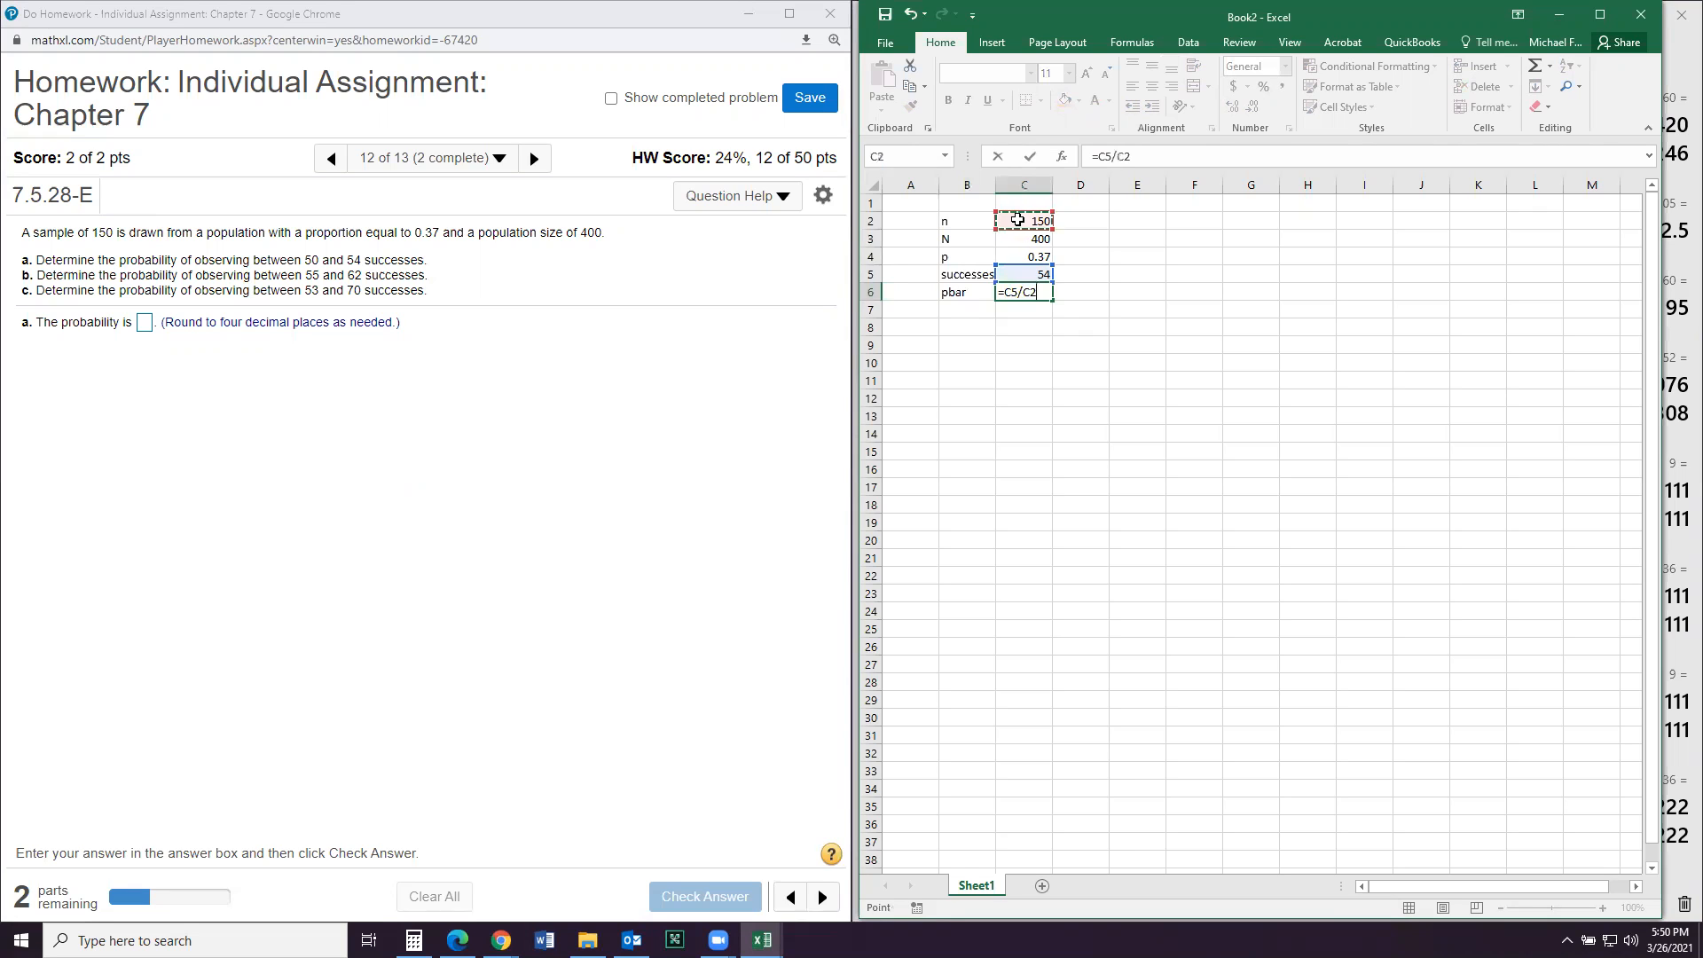
key("Return")
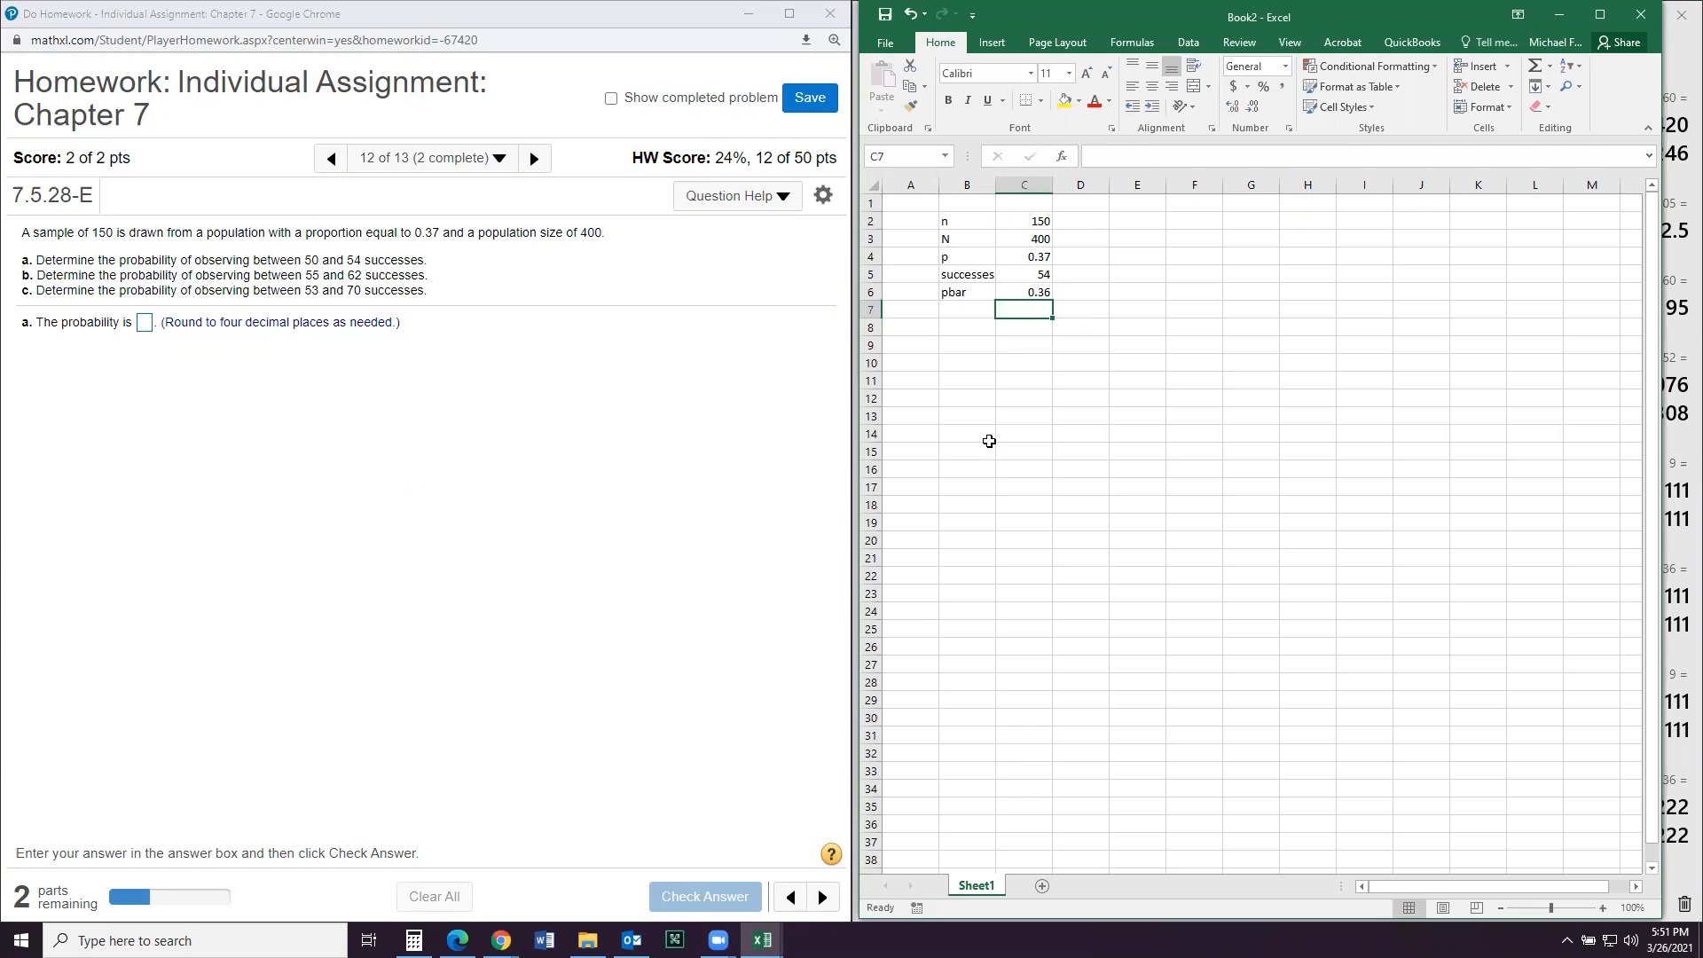
Step: Label cells B7 to B9 "sep", "fpcf" and "corr sep"
left_click(955, 310)
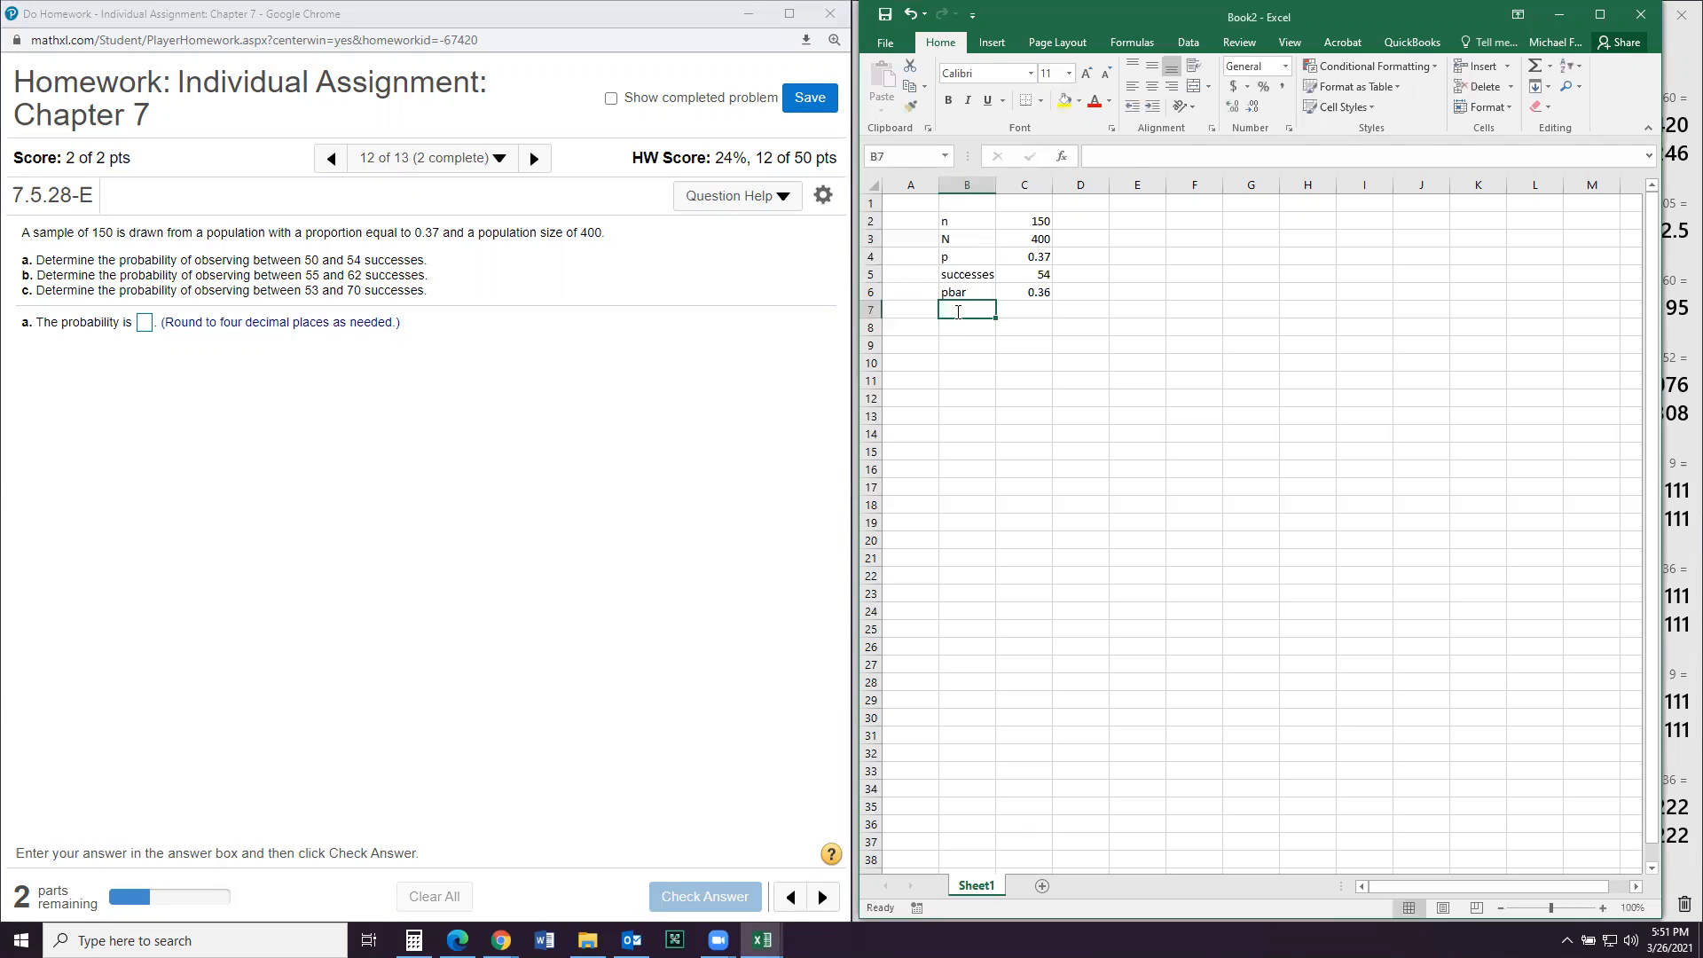
type("sep")
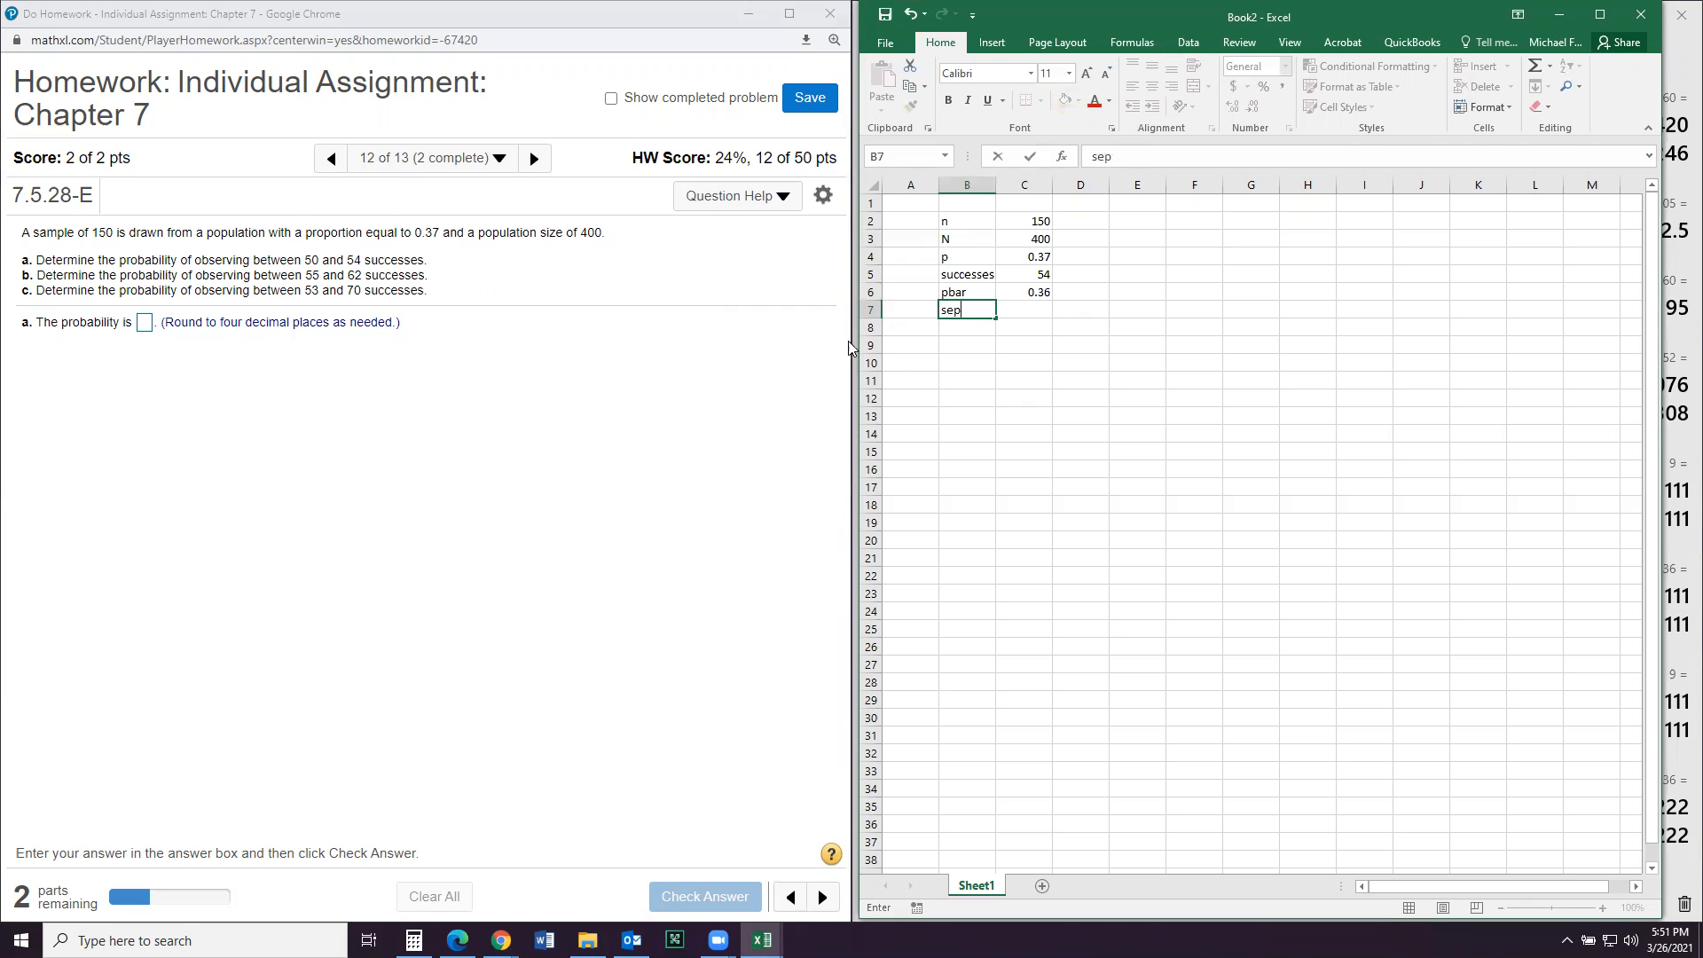
key("Return")
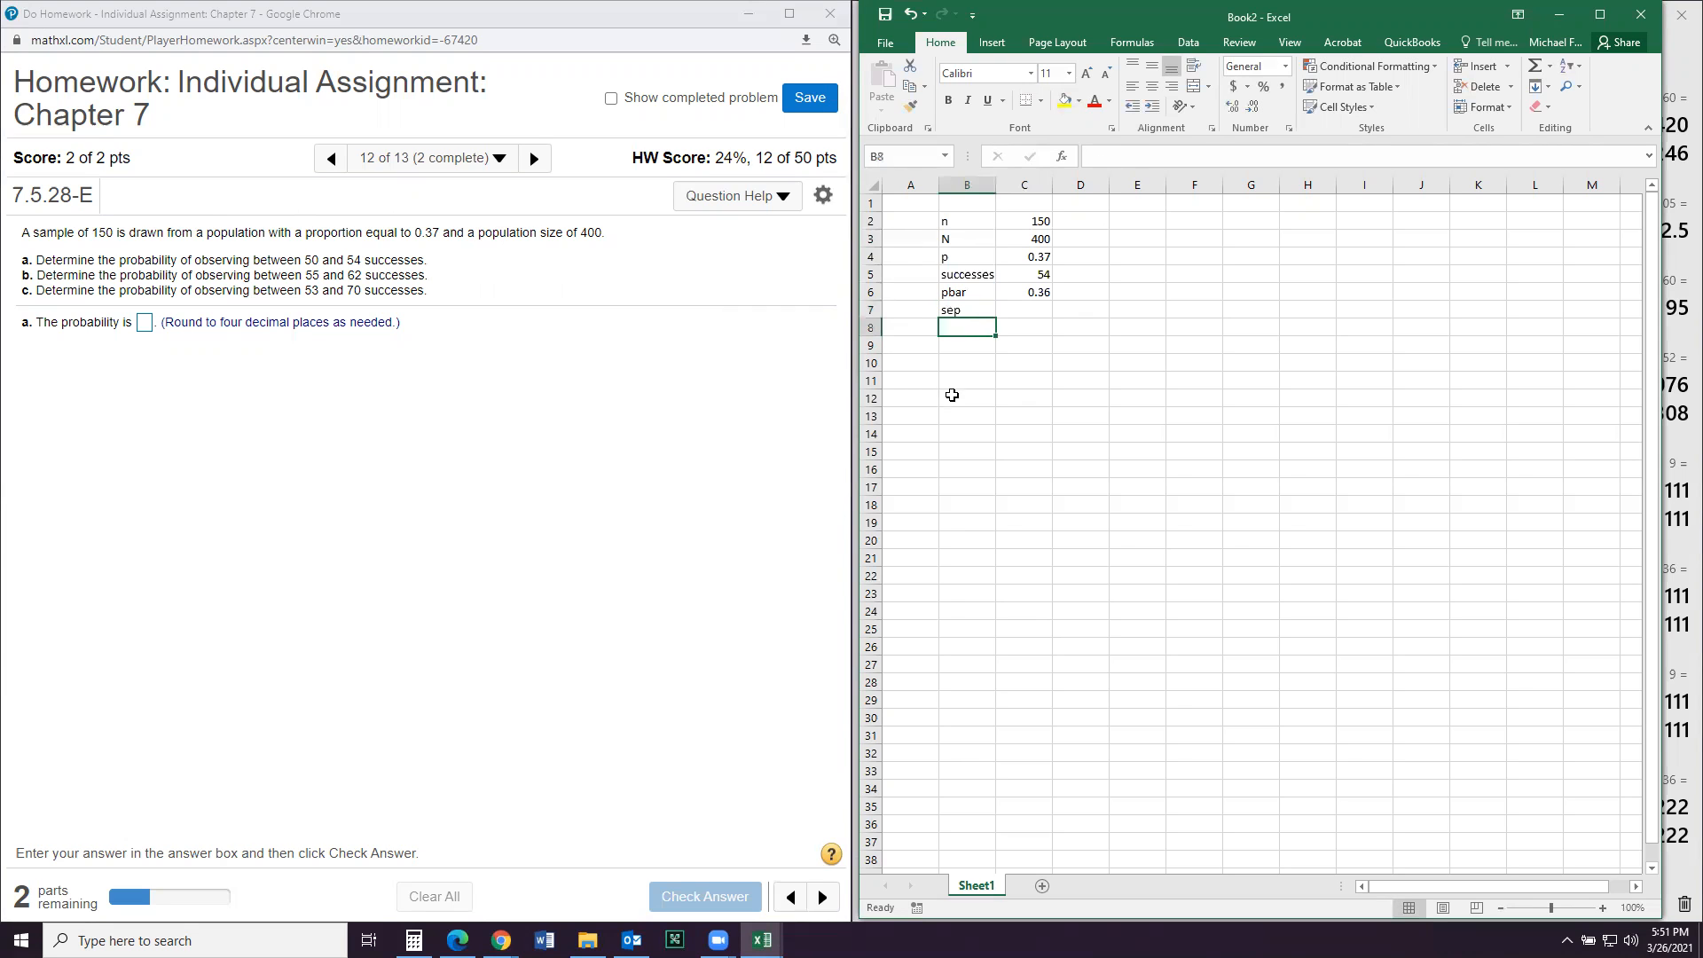
type("fpcf")
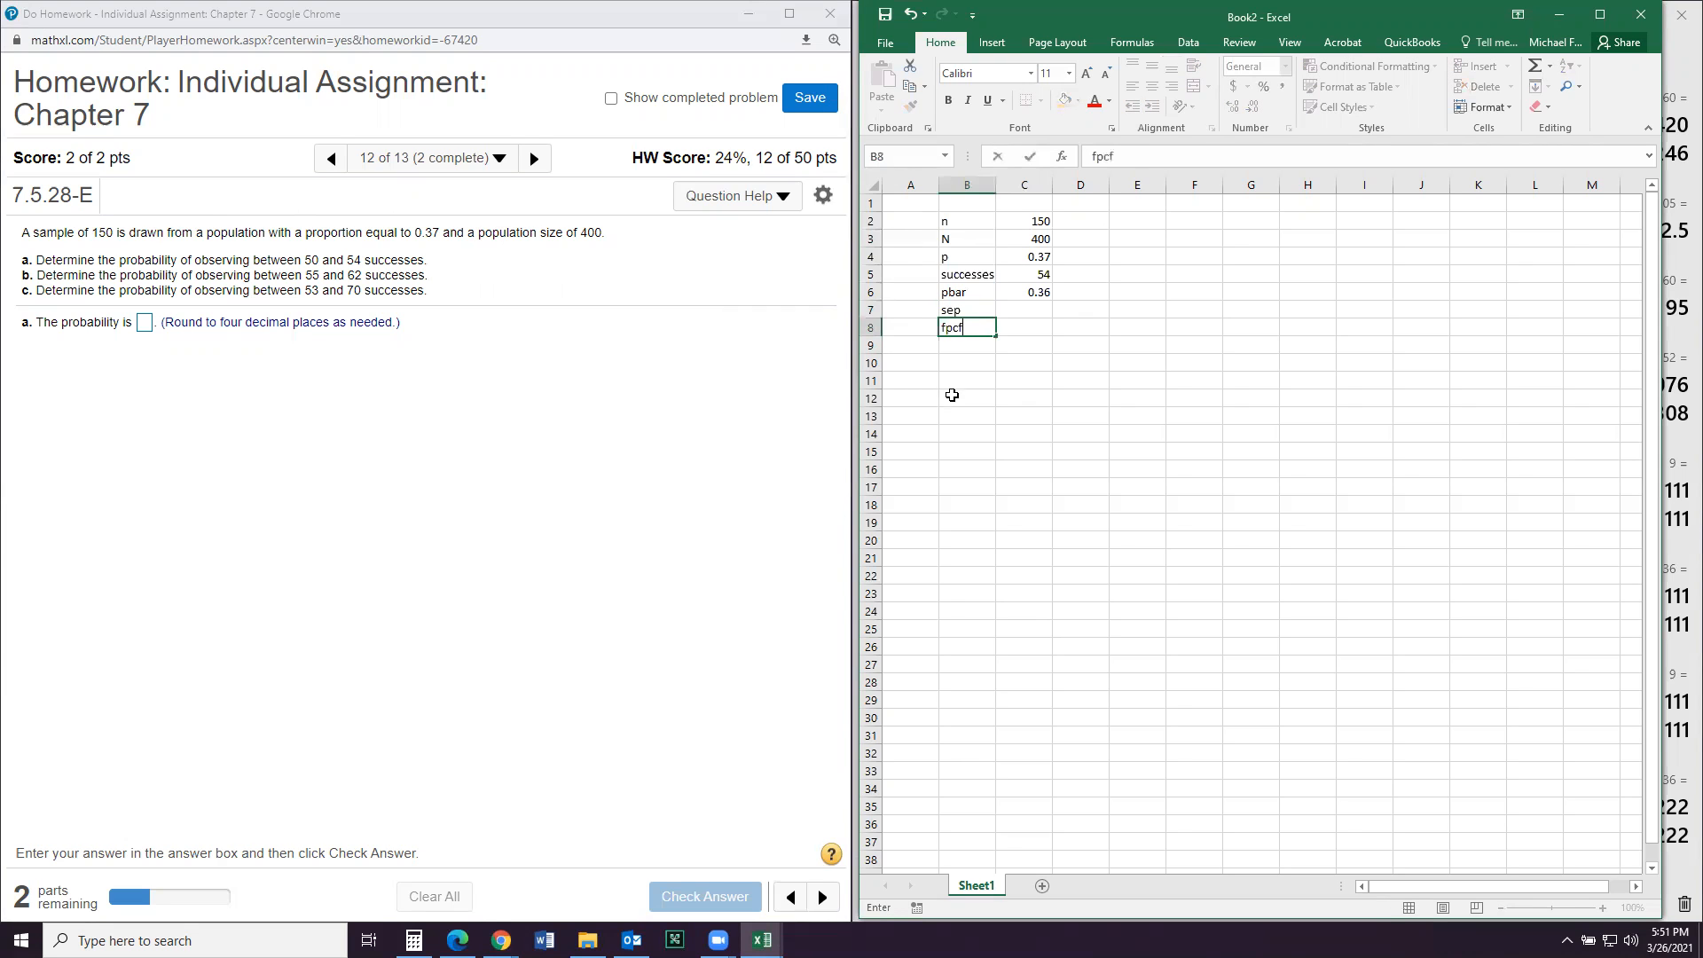
key("Return")
type("c")
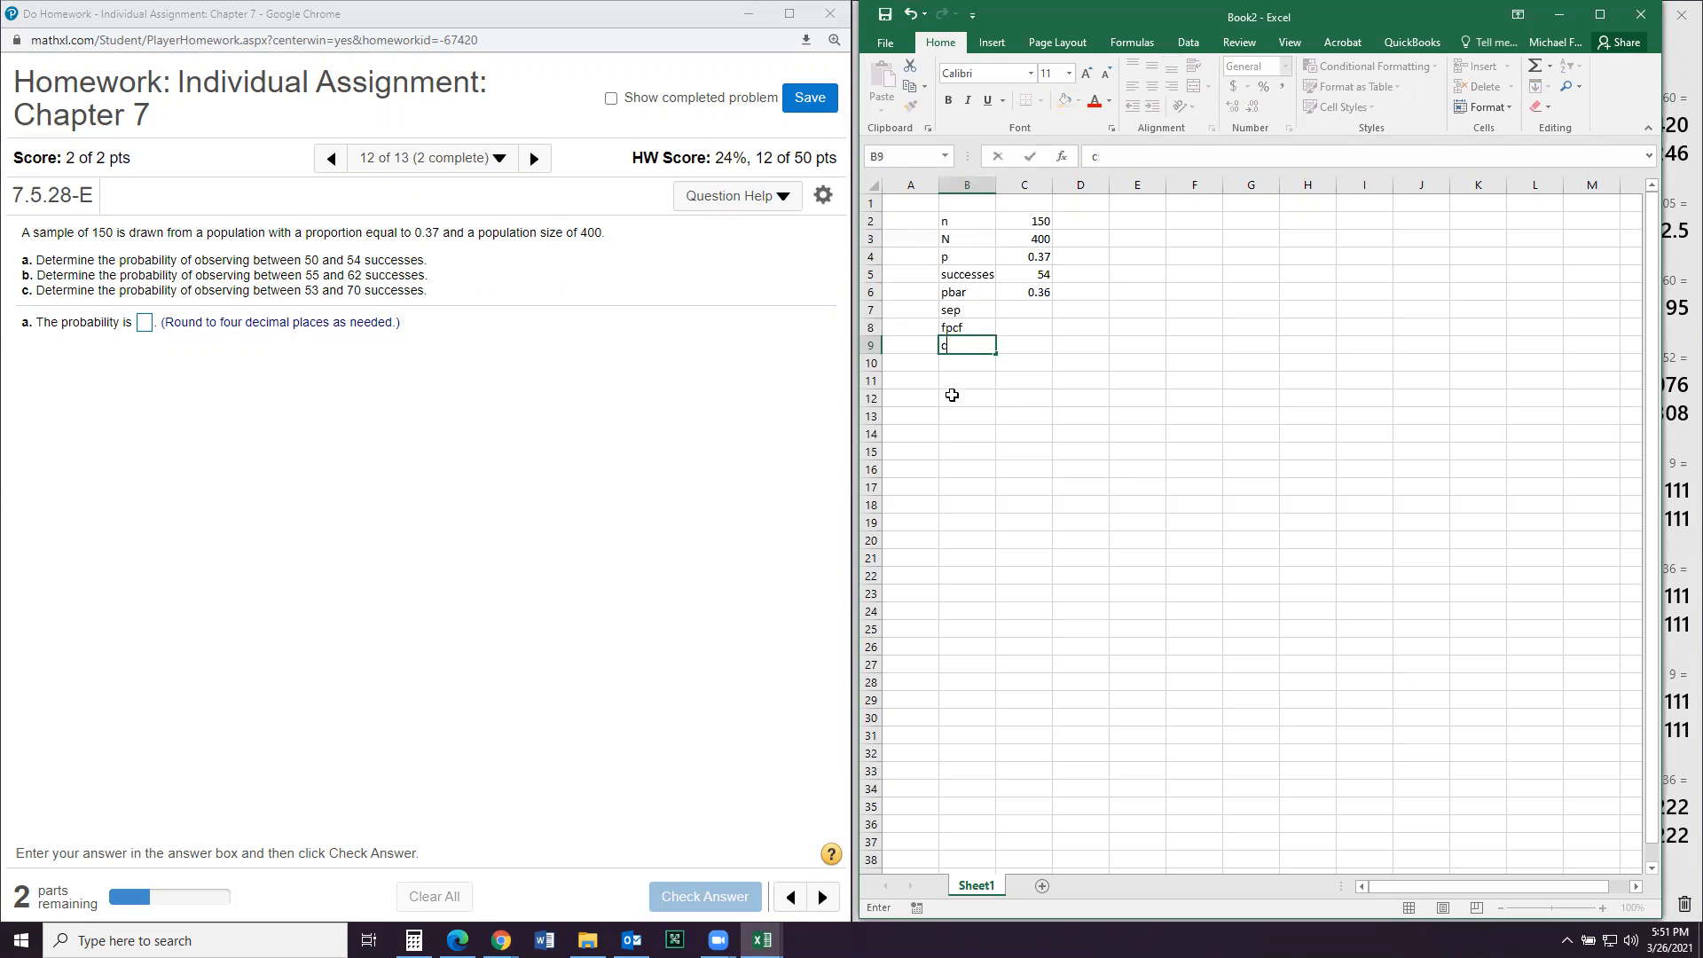
type("orr sep")
key("Return")
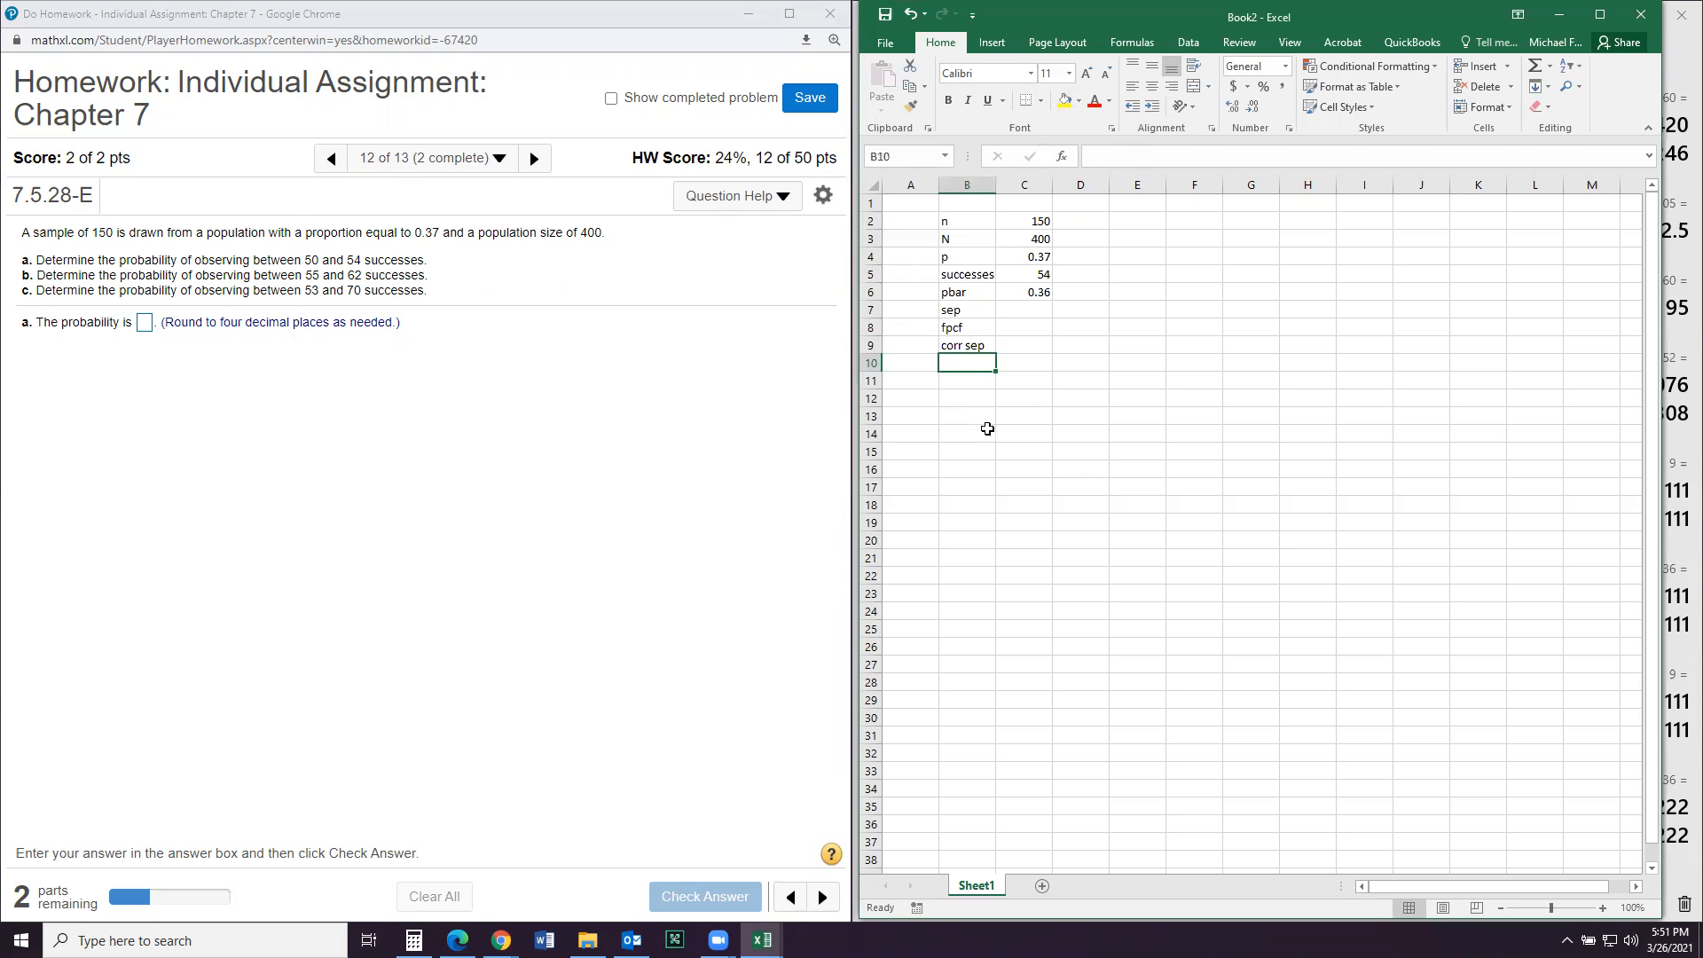
Step: Calculate the standard error of the proportion in C7 with the formula =sqrt((C4*(1-C4))/C2)
left_click(1020, 313)
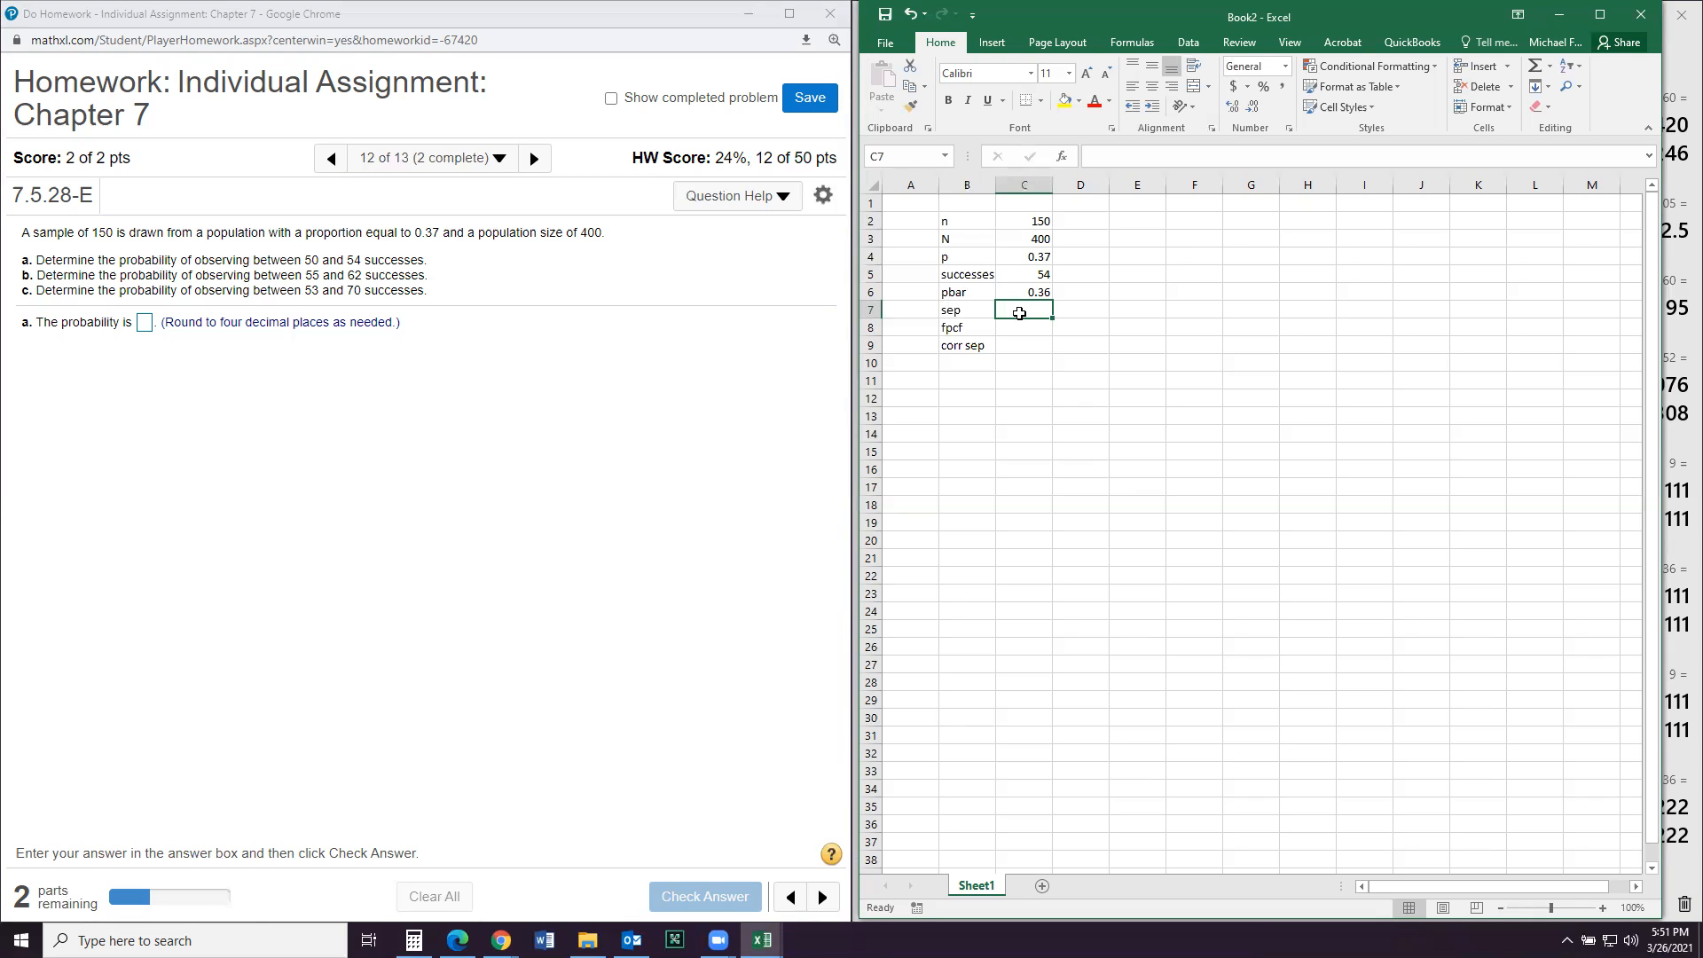
type("sqrt")
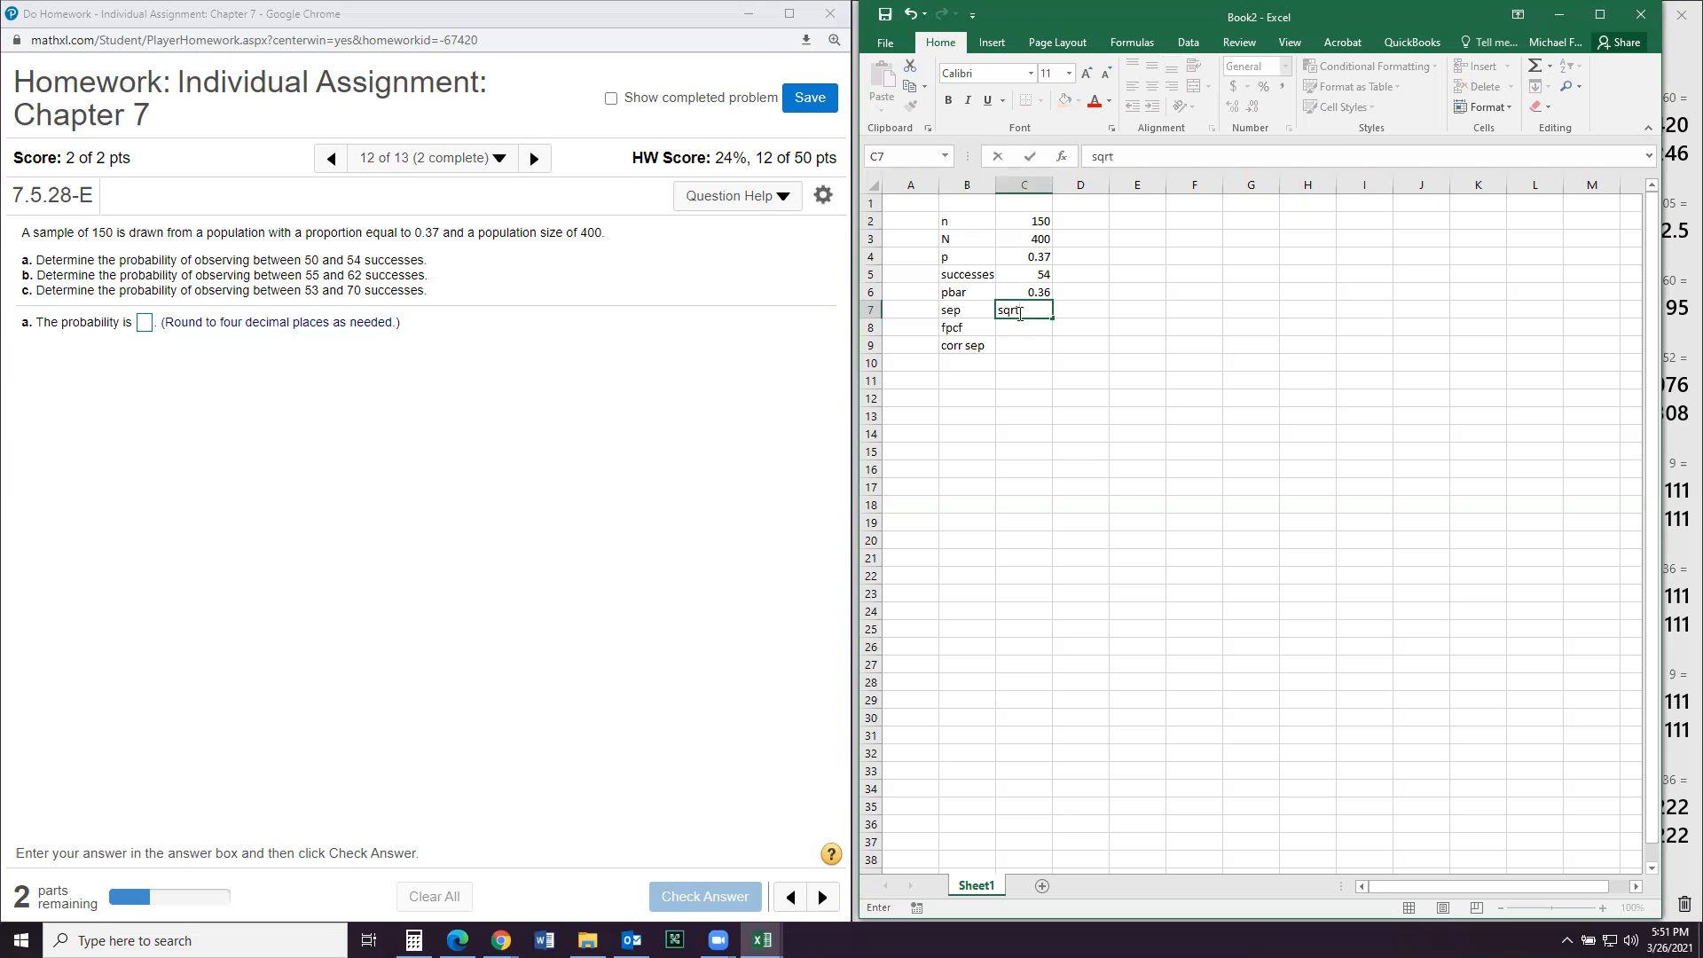
type("((")
left_click(1025, 259)
left_click(1028, 308)
left_click(1091, 160)
type("=")
left_click(1139, 159)
left_click(1020, 256)
type("*(1-")
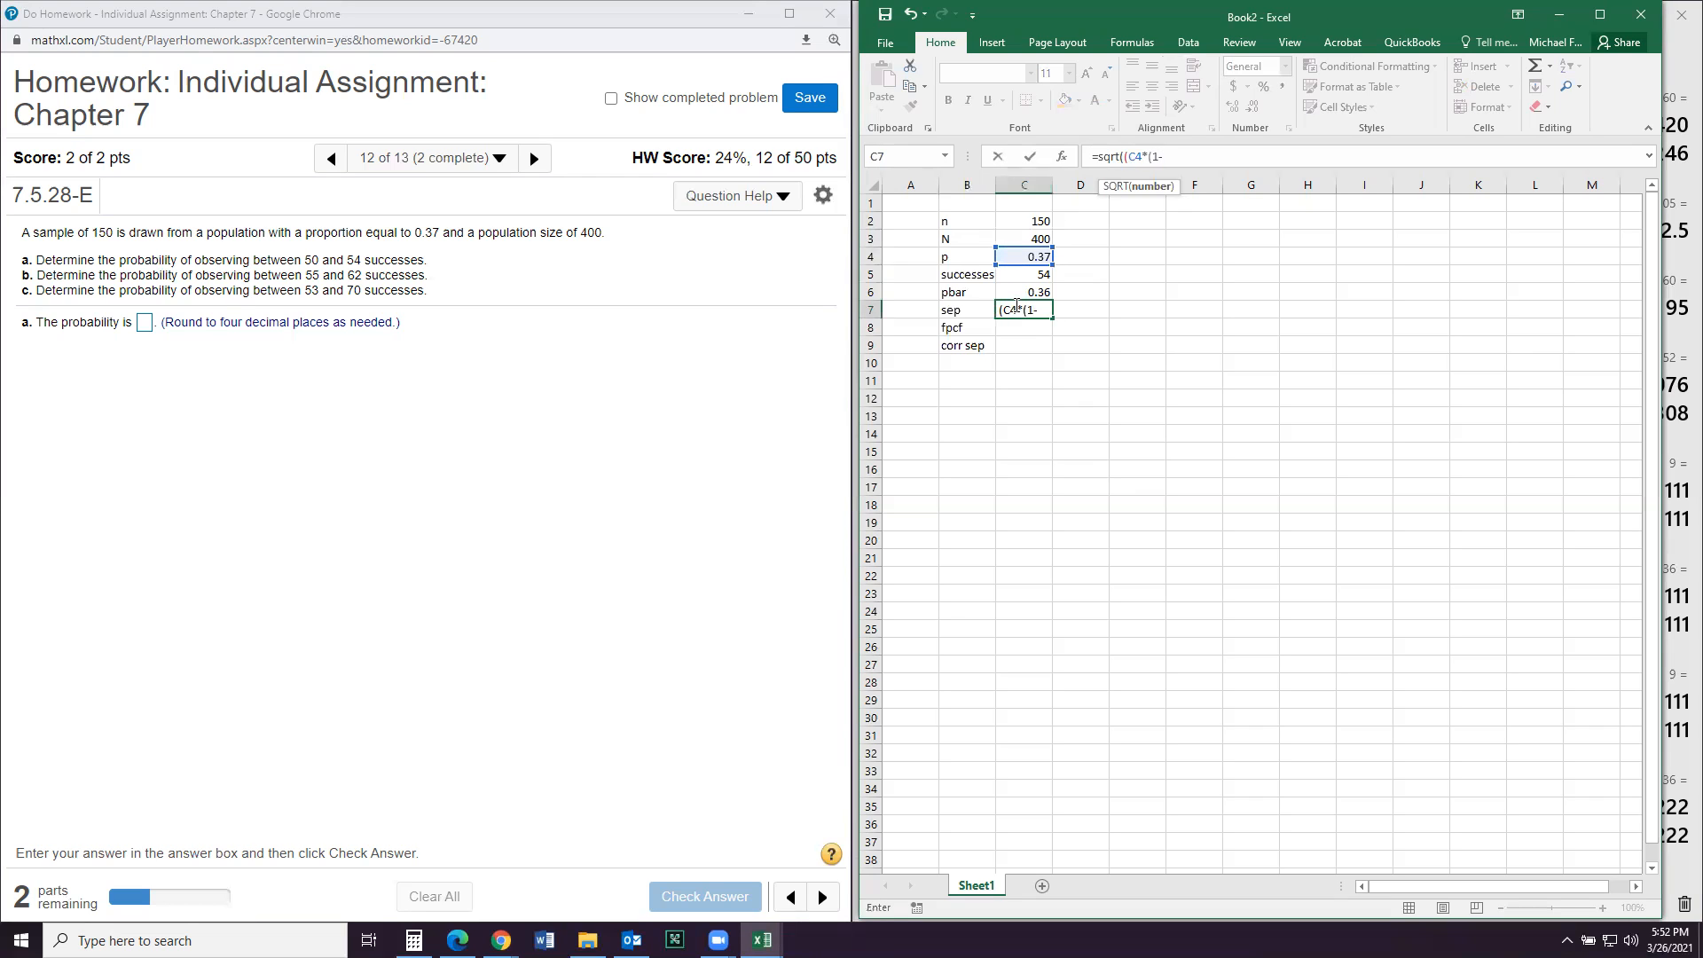
left_click(1012, 255)
type(")")
type(")/")
left_click(1012, 222)
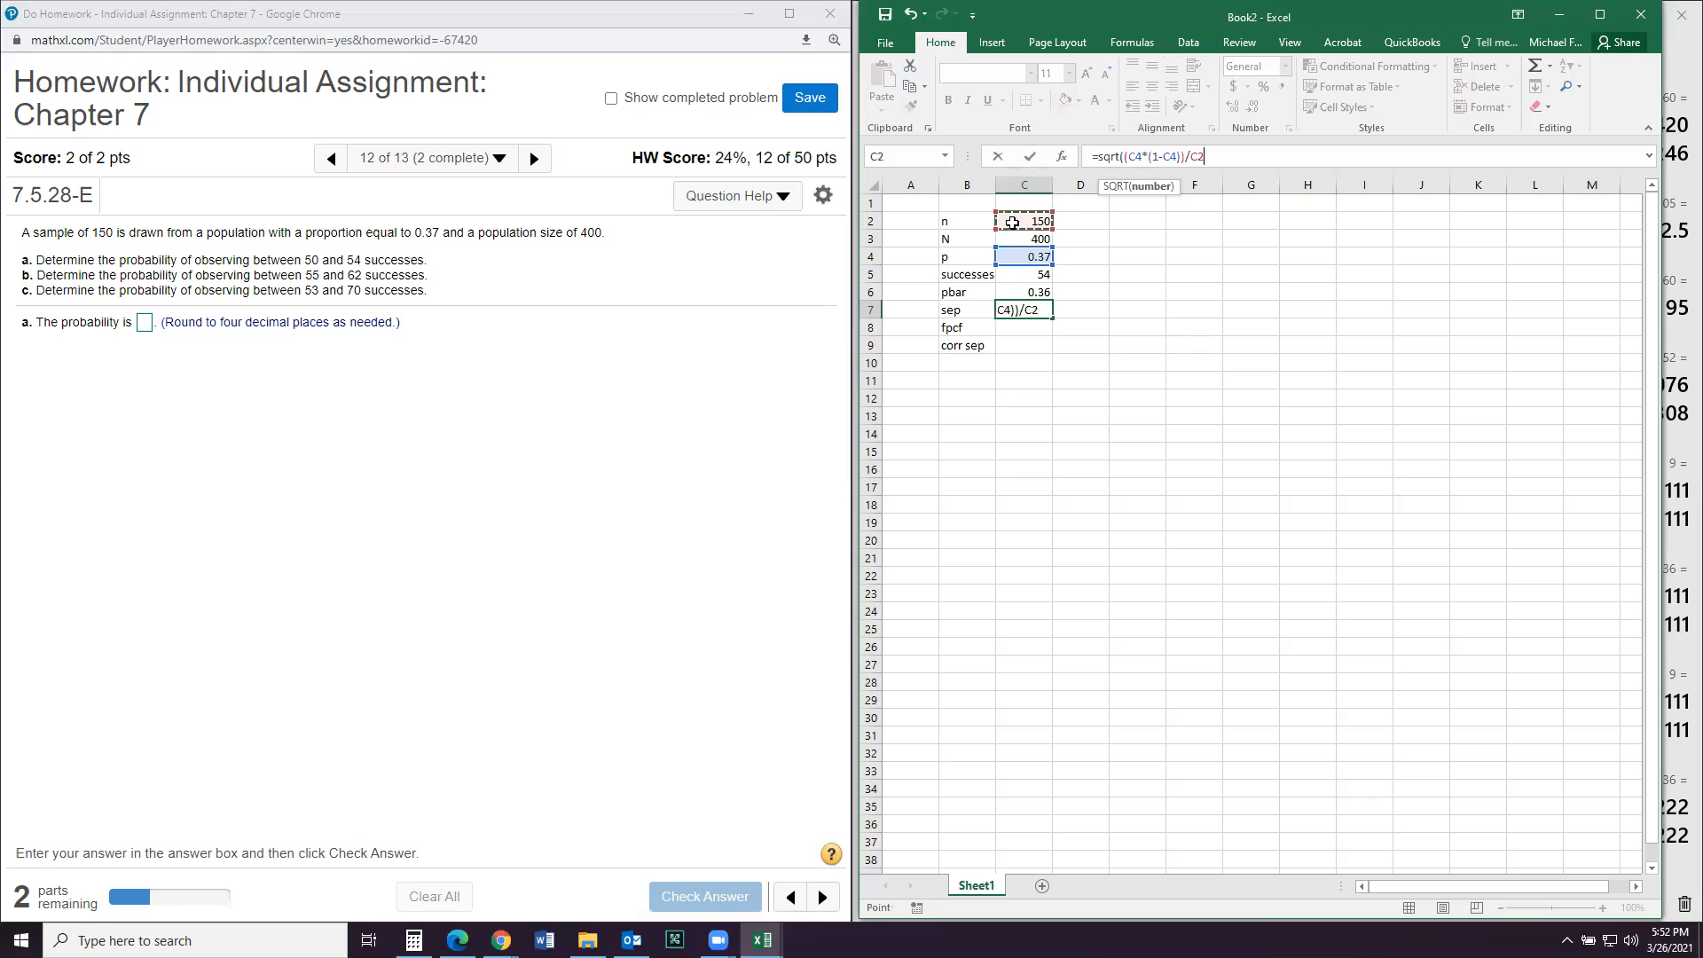
type(")")
key("Return")
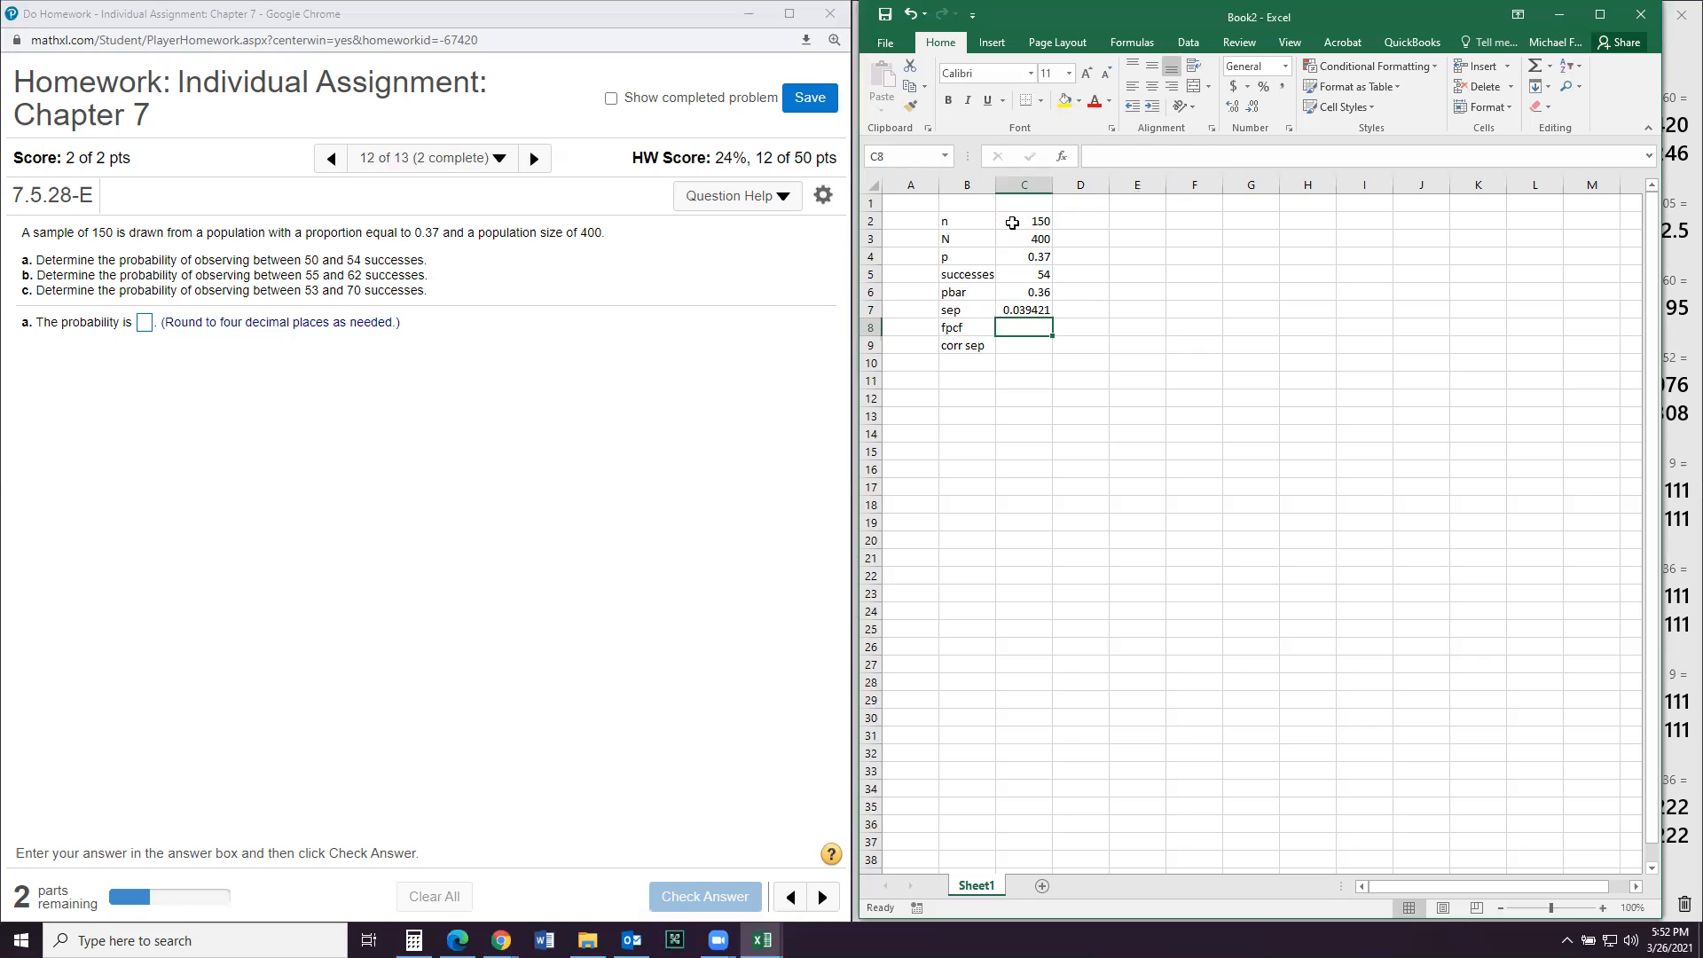
Step: Calculate the finite population correction factor in C8 with the formula =sqrt((C3-C2)/(C3-1))
type("=(")
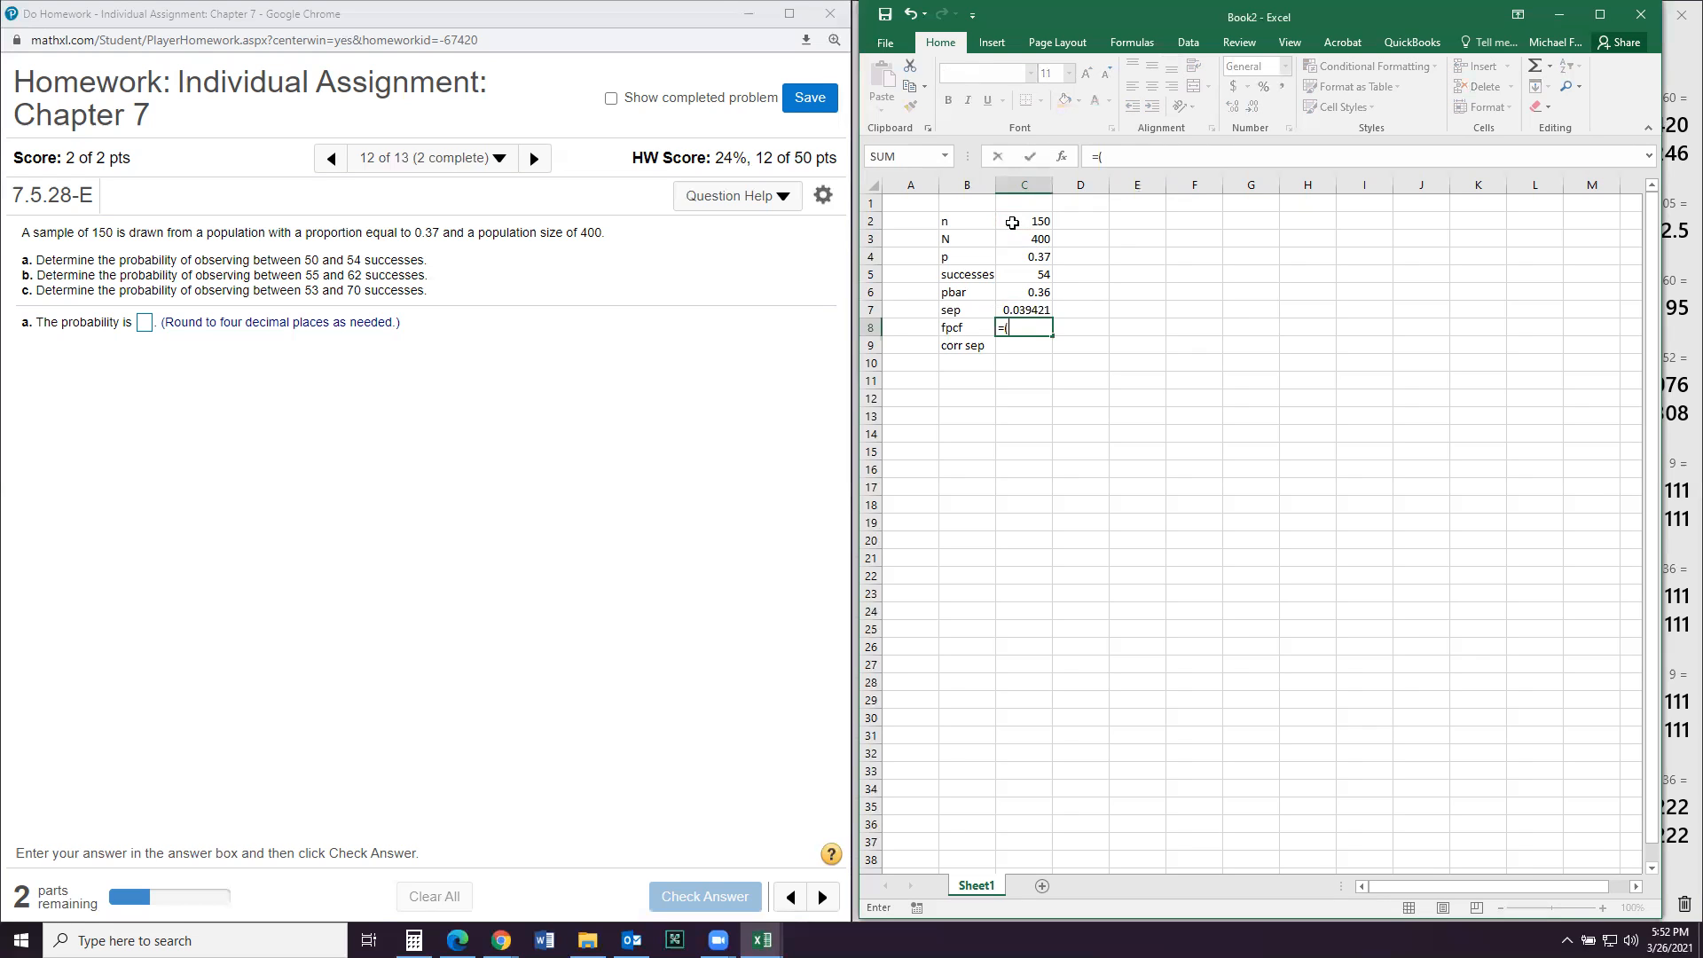
type("(")
left_click(1015, 240)
type("-")
key("BackSpace")
key("BackSpace")
key("BackSpace")
key("BackSpace")
key("BackSpace")
type("sqrt")
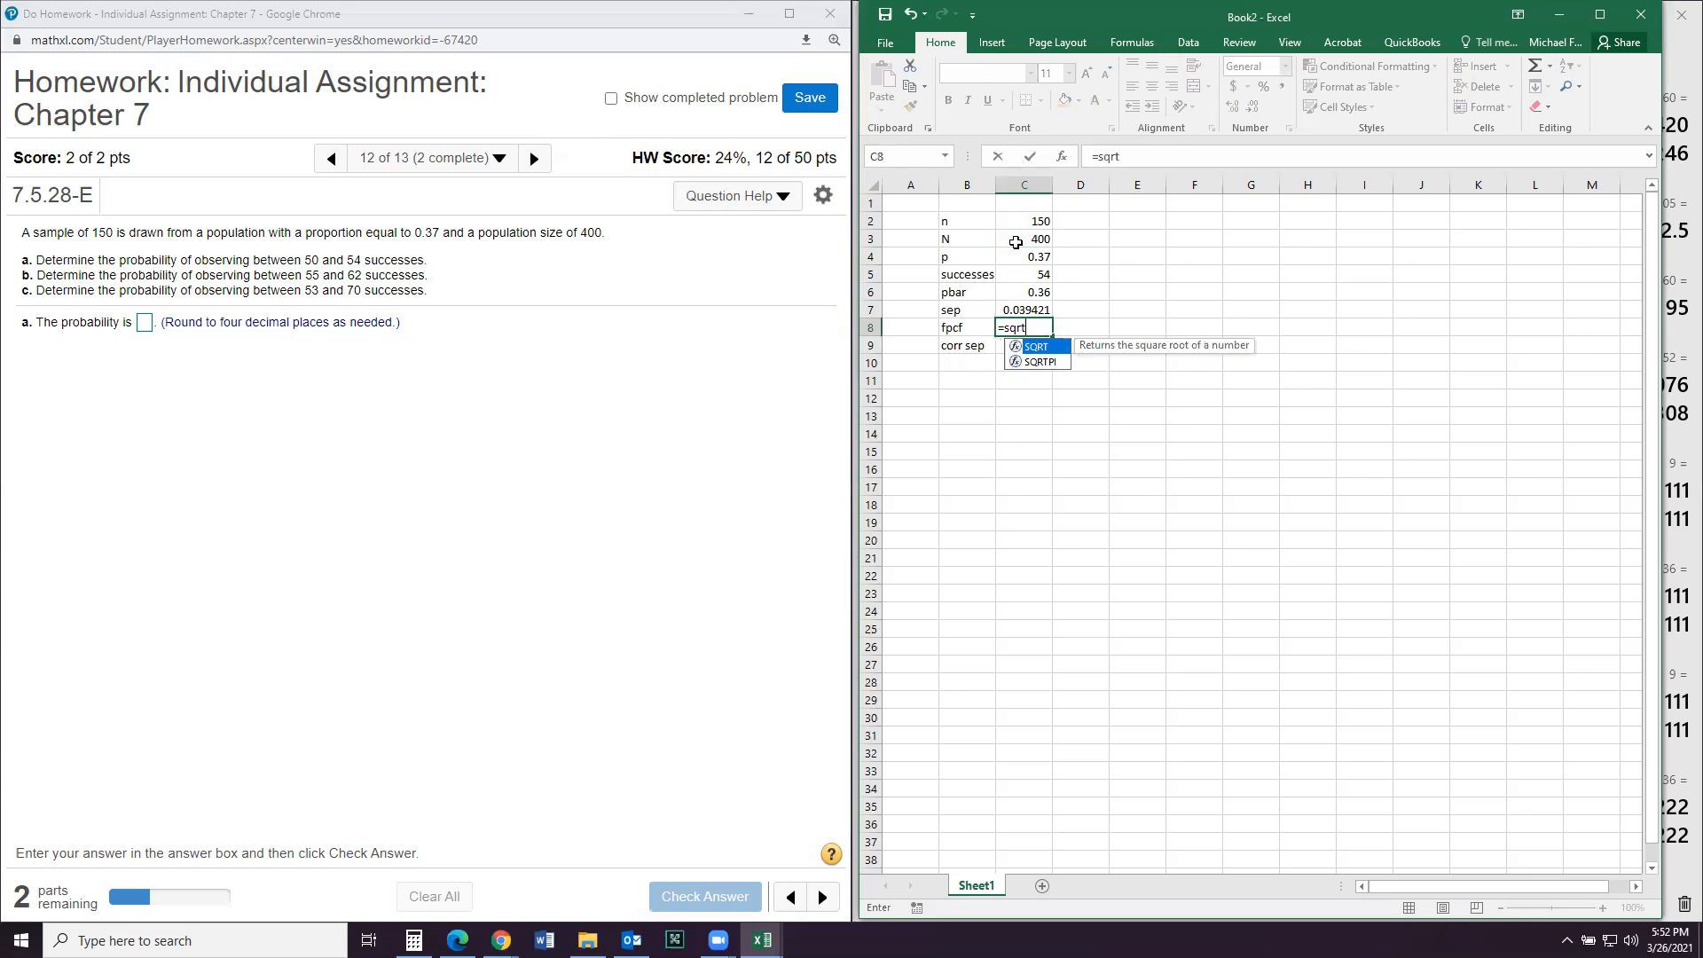
type("((")
left_click(1015, 242)
type("-")
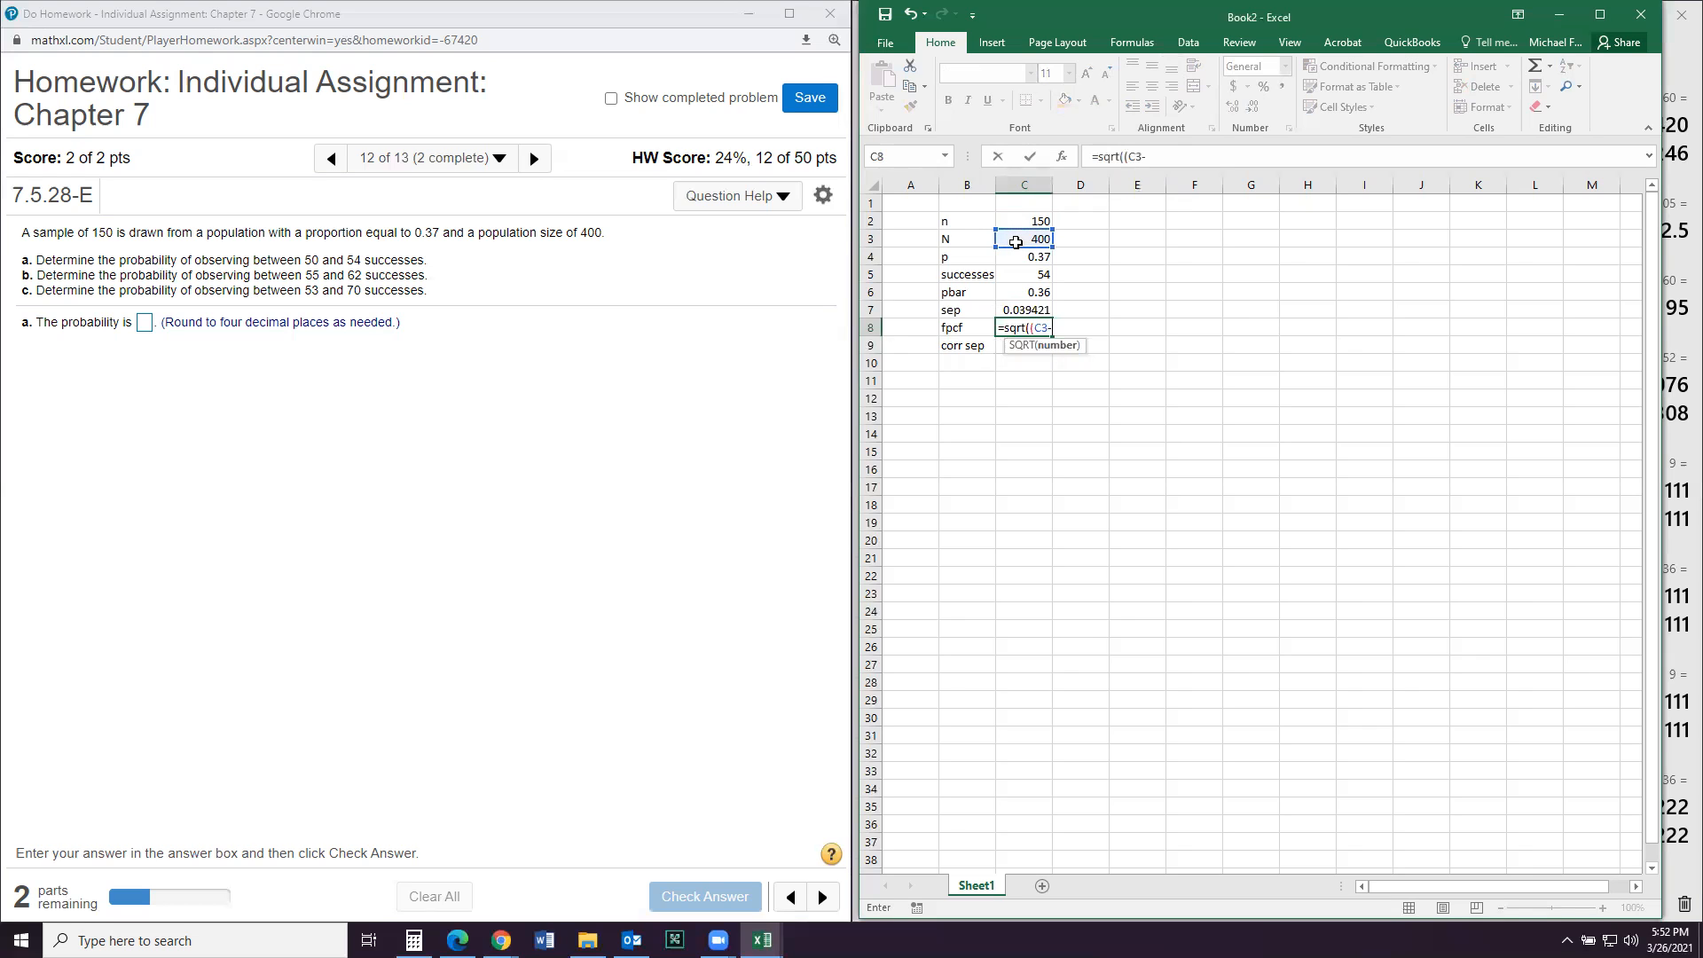
left_click(1015, 222)
type(")/(")
left_click(1015, 239)
type("-1)))")
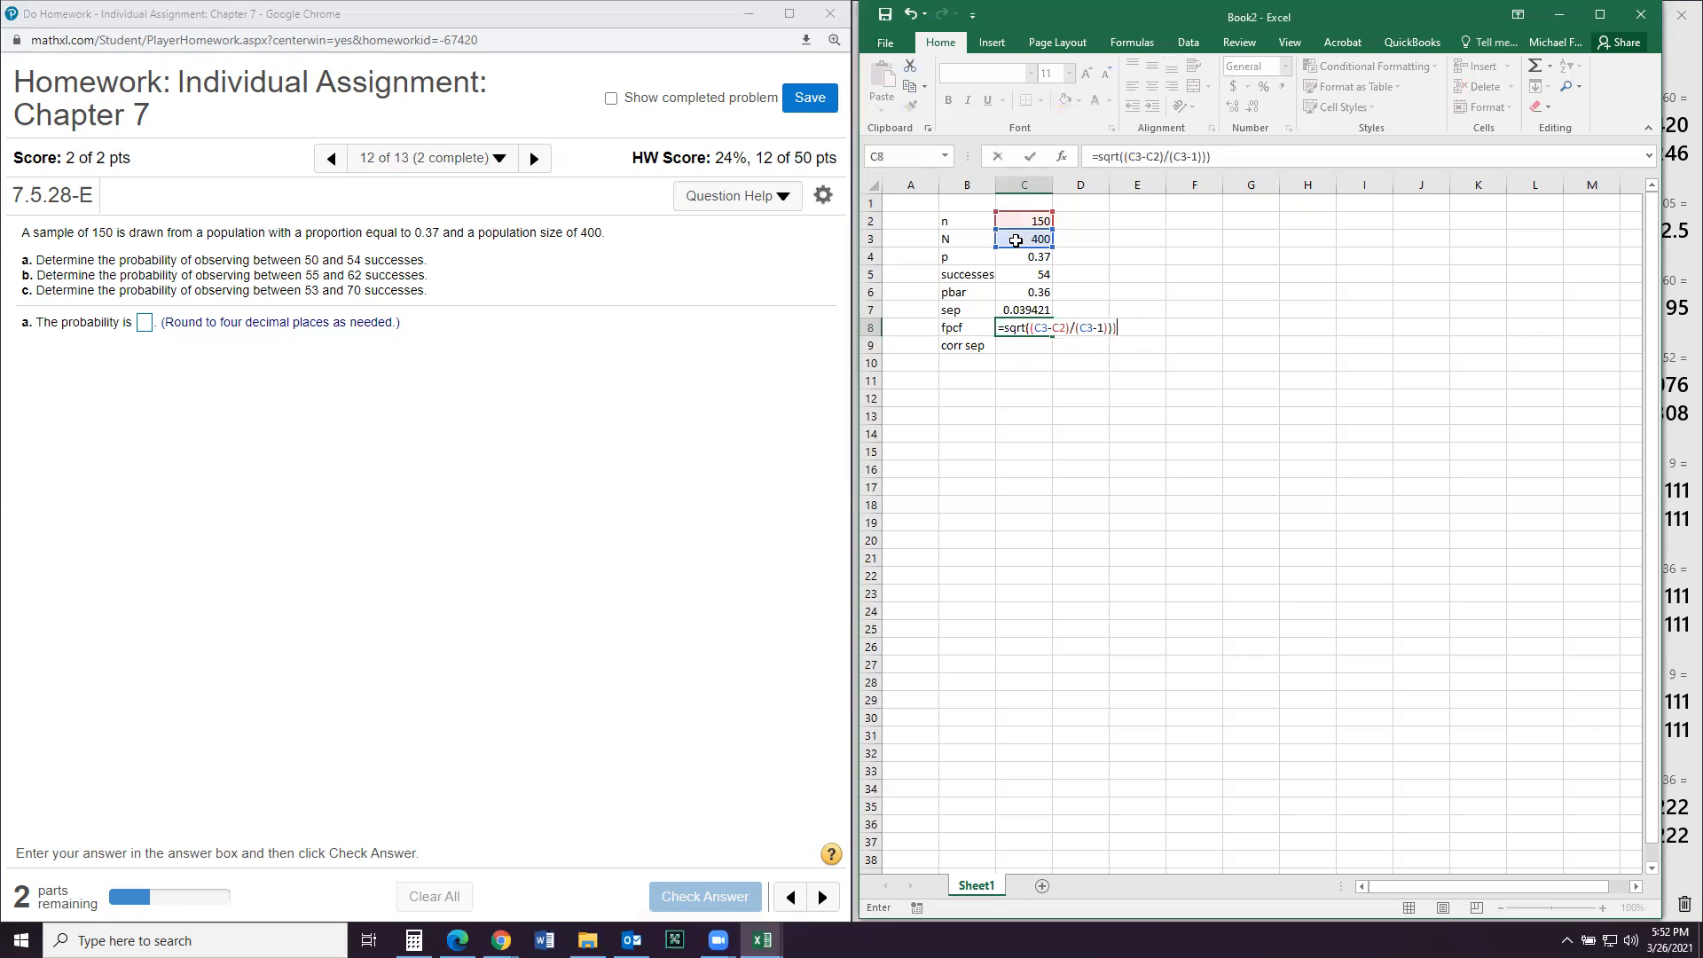
key("Return")
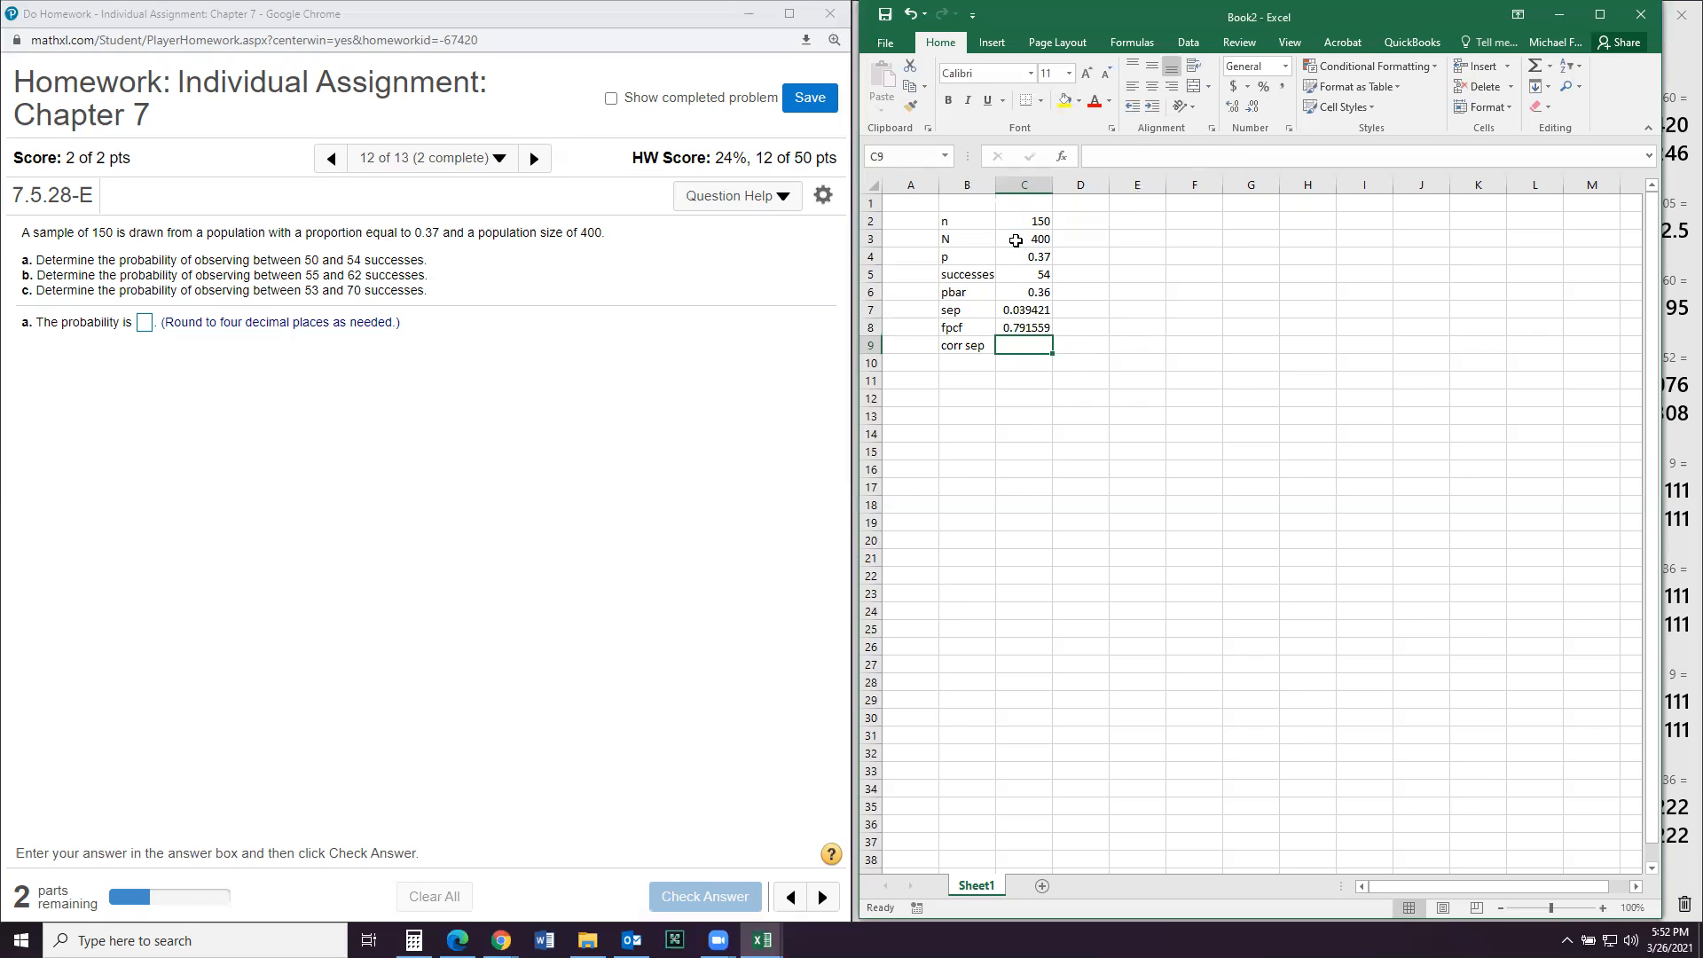
Step: Calculate the corrected standard error in C9 with the formula =C7*C8 and select cell B10
type("=")
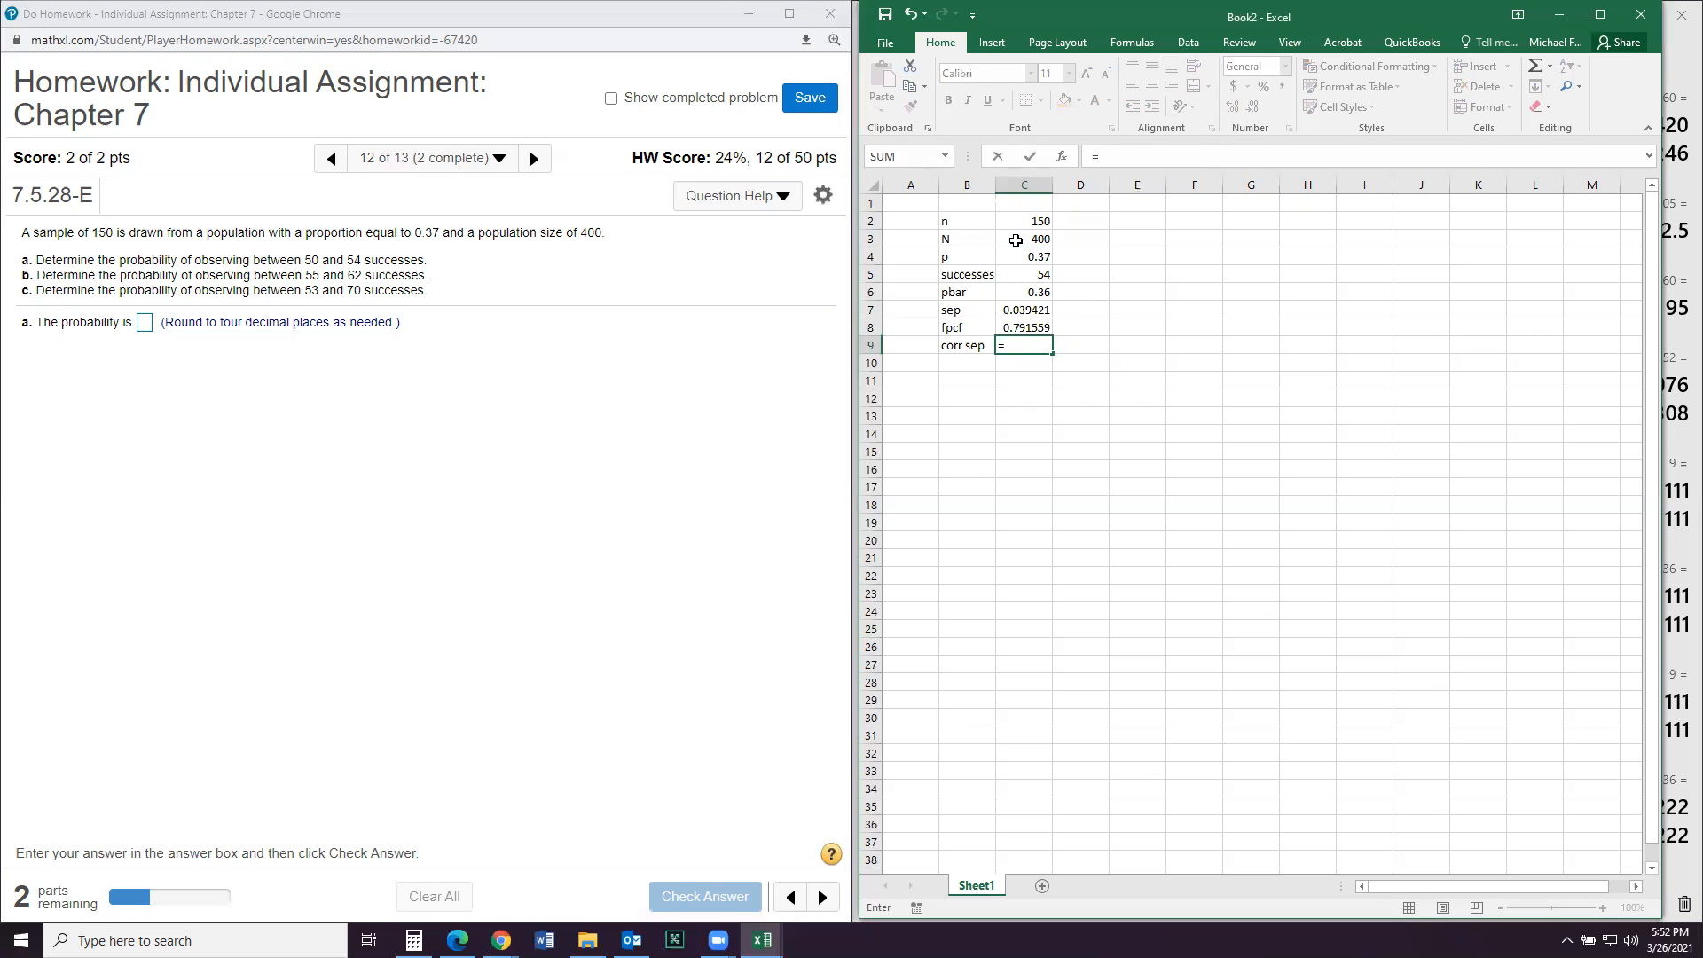
left_click(1003, 307)
type("*")
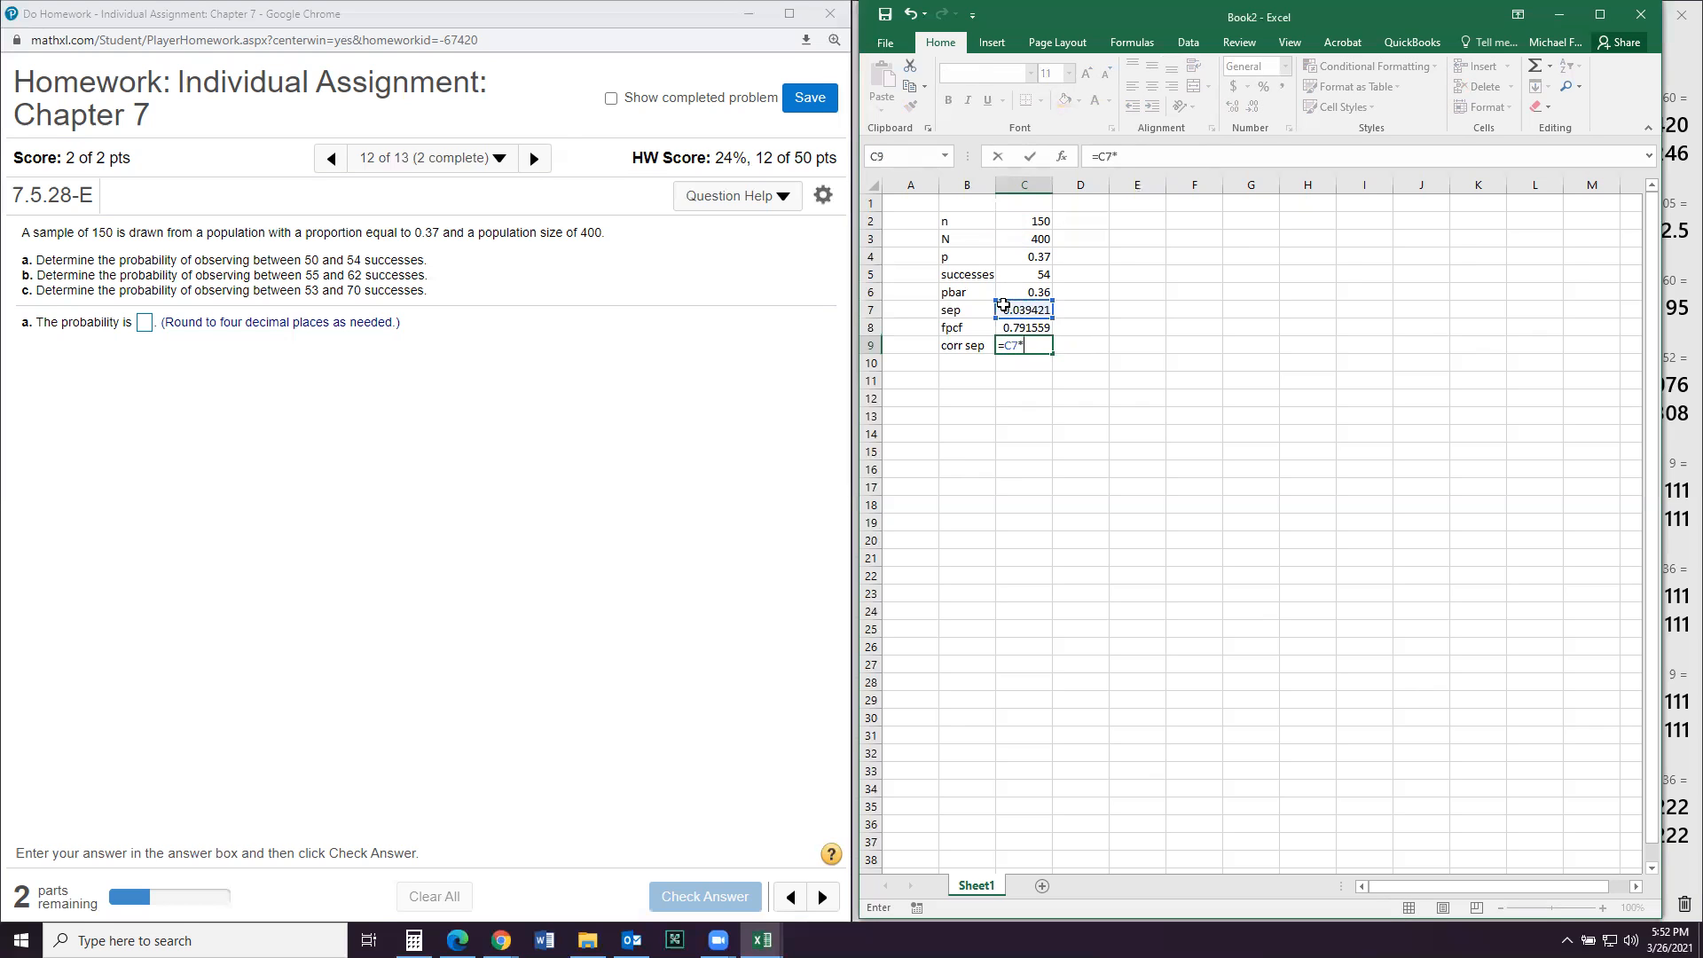
left_click(1009, 328)
key("Return")
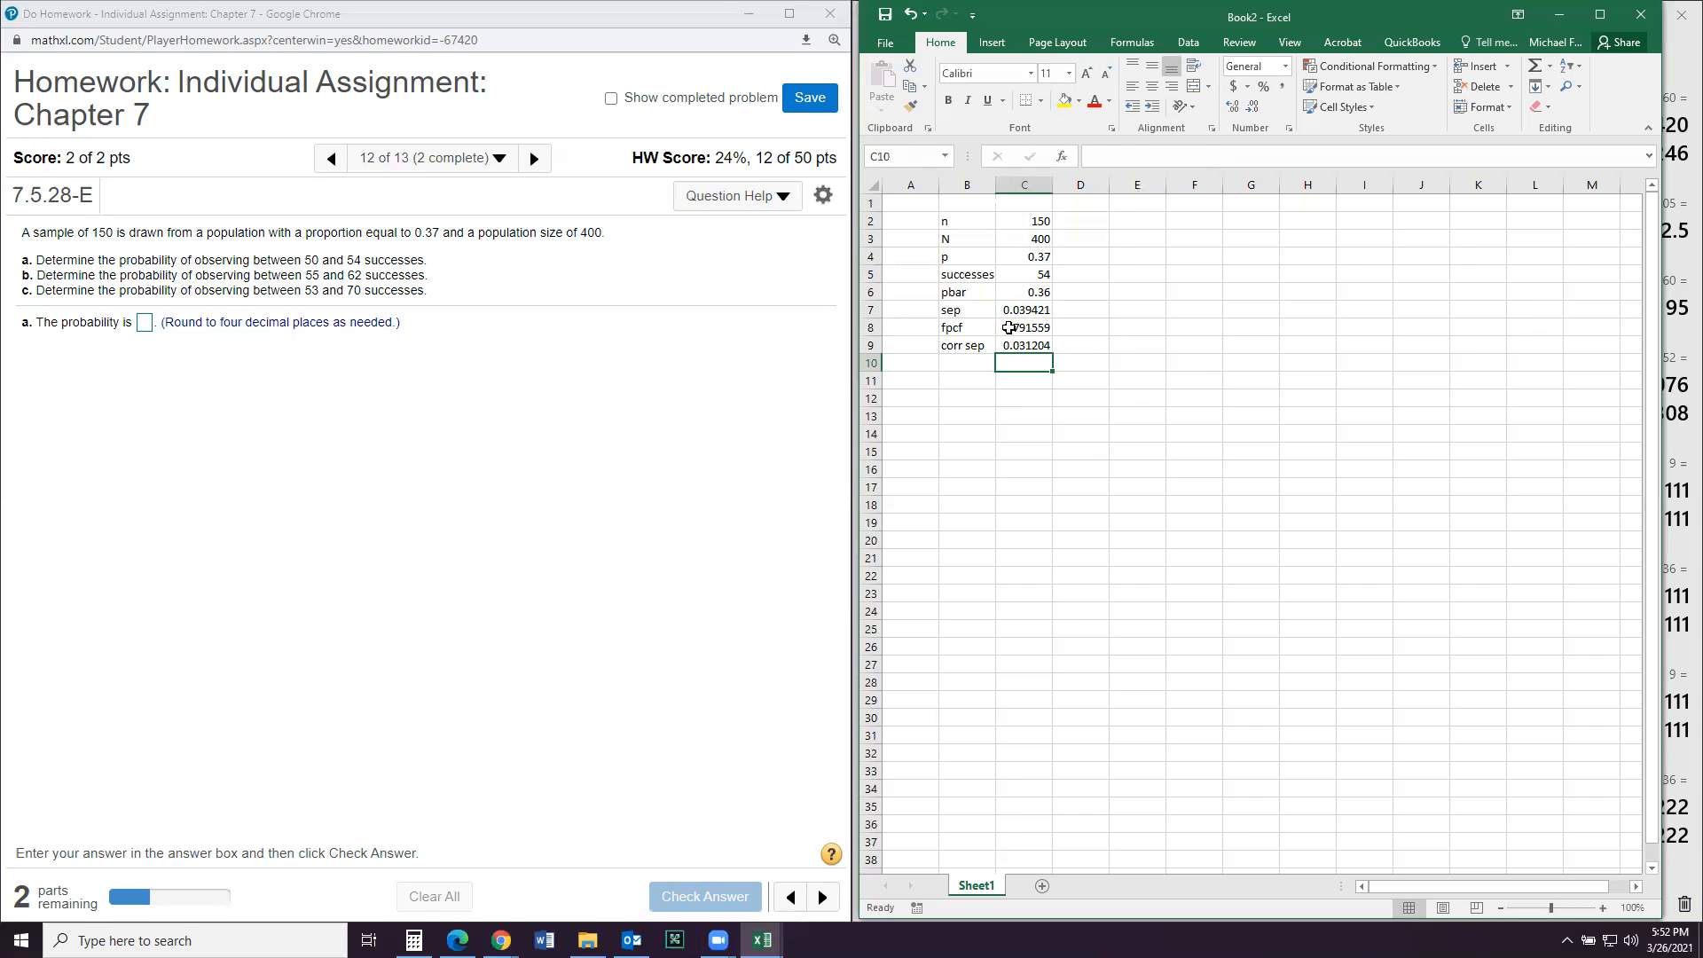
key("Left")
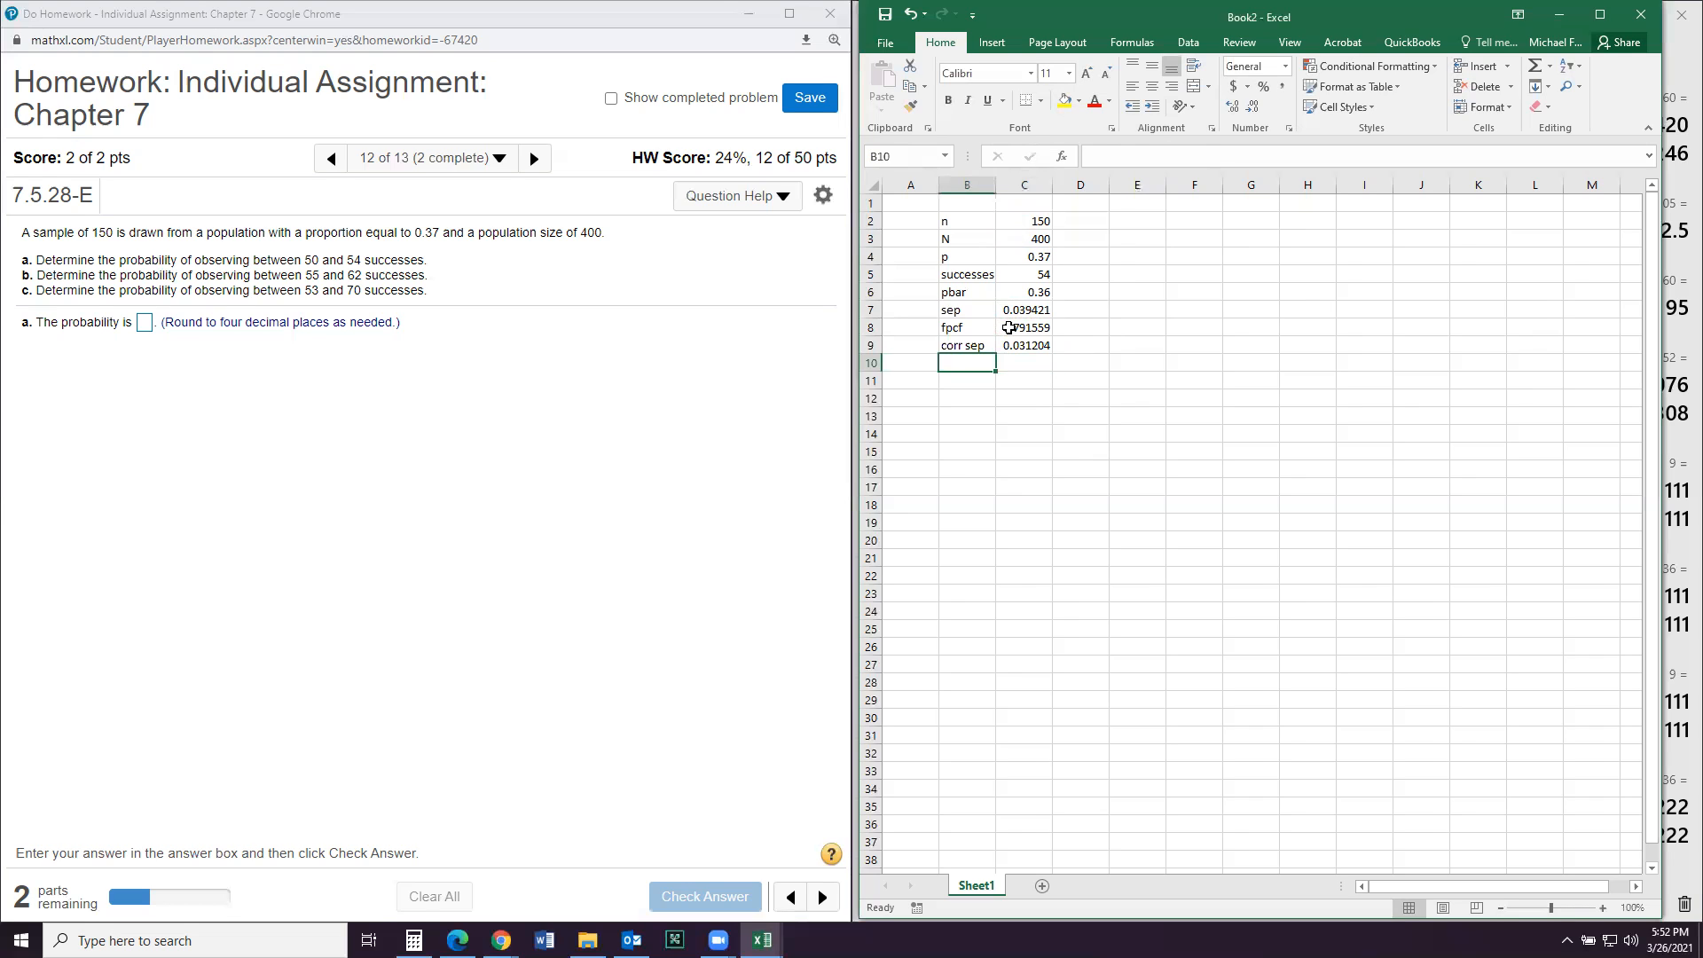
Step: Label cell B10 "zp"
type("z")
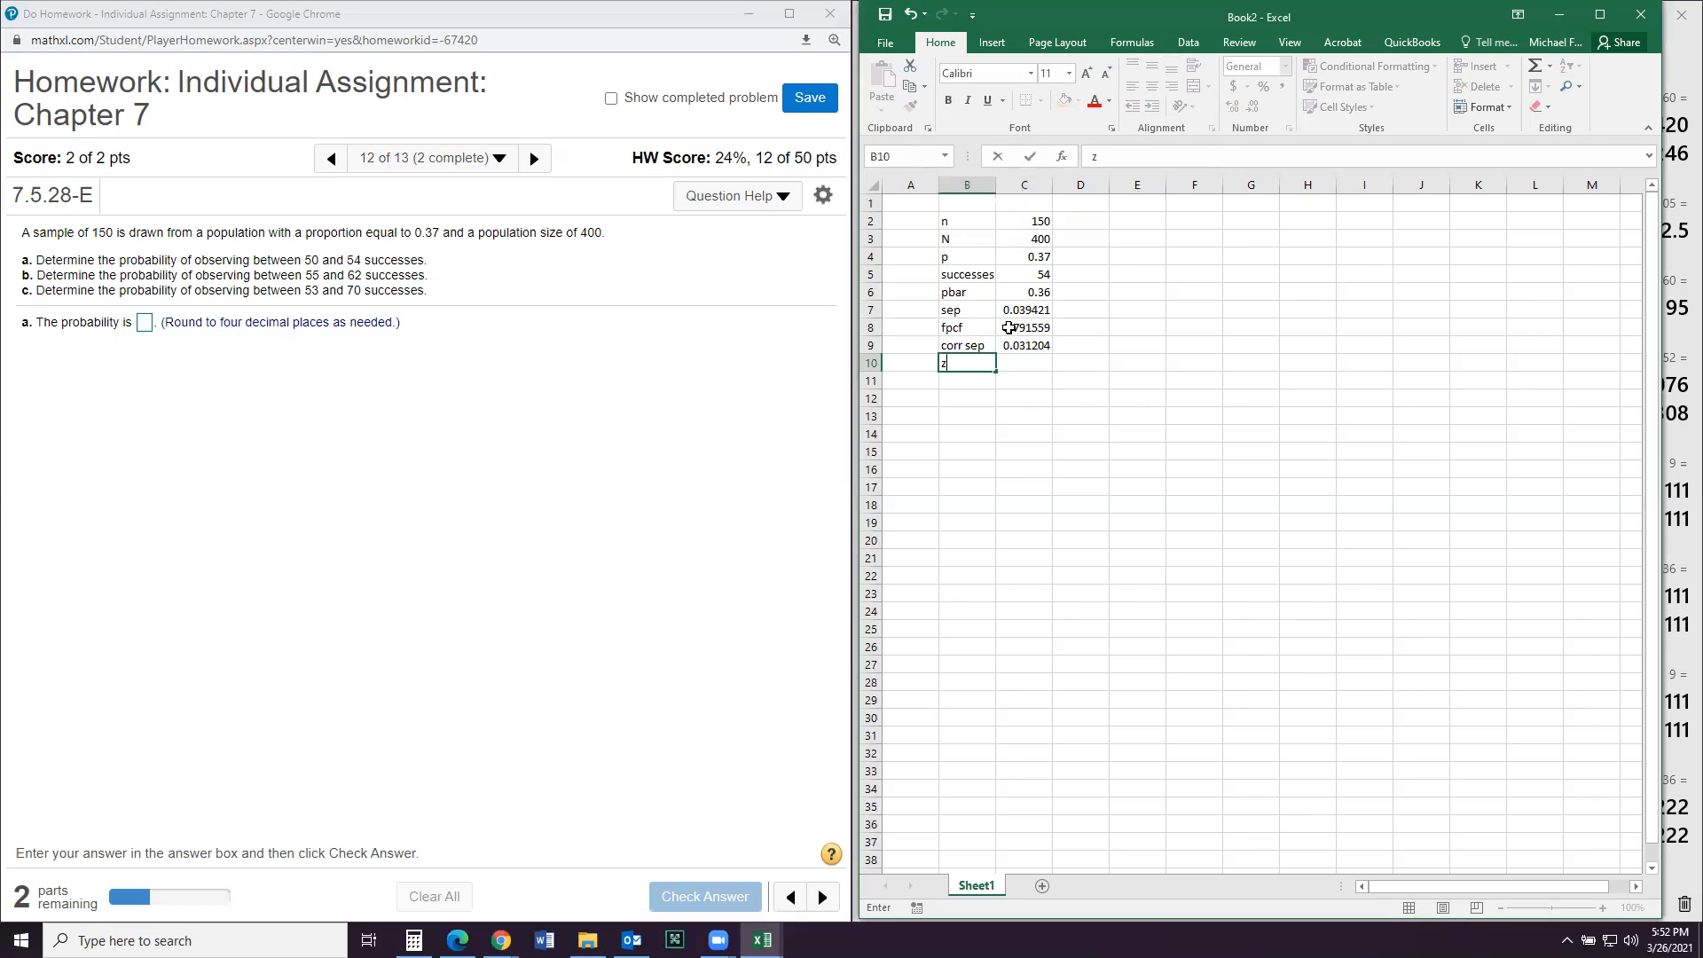
type("p")
key("Tab")
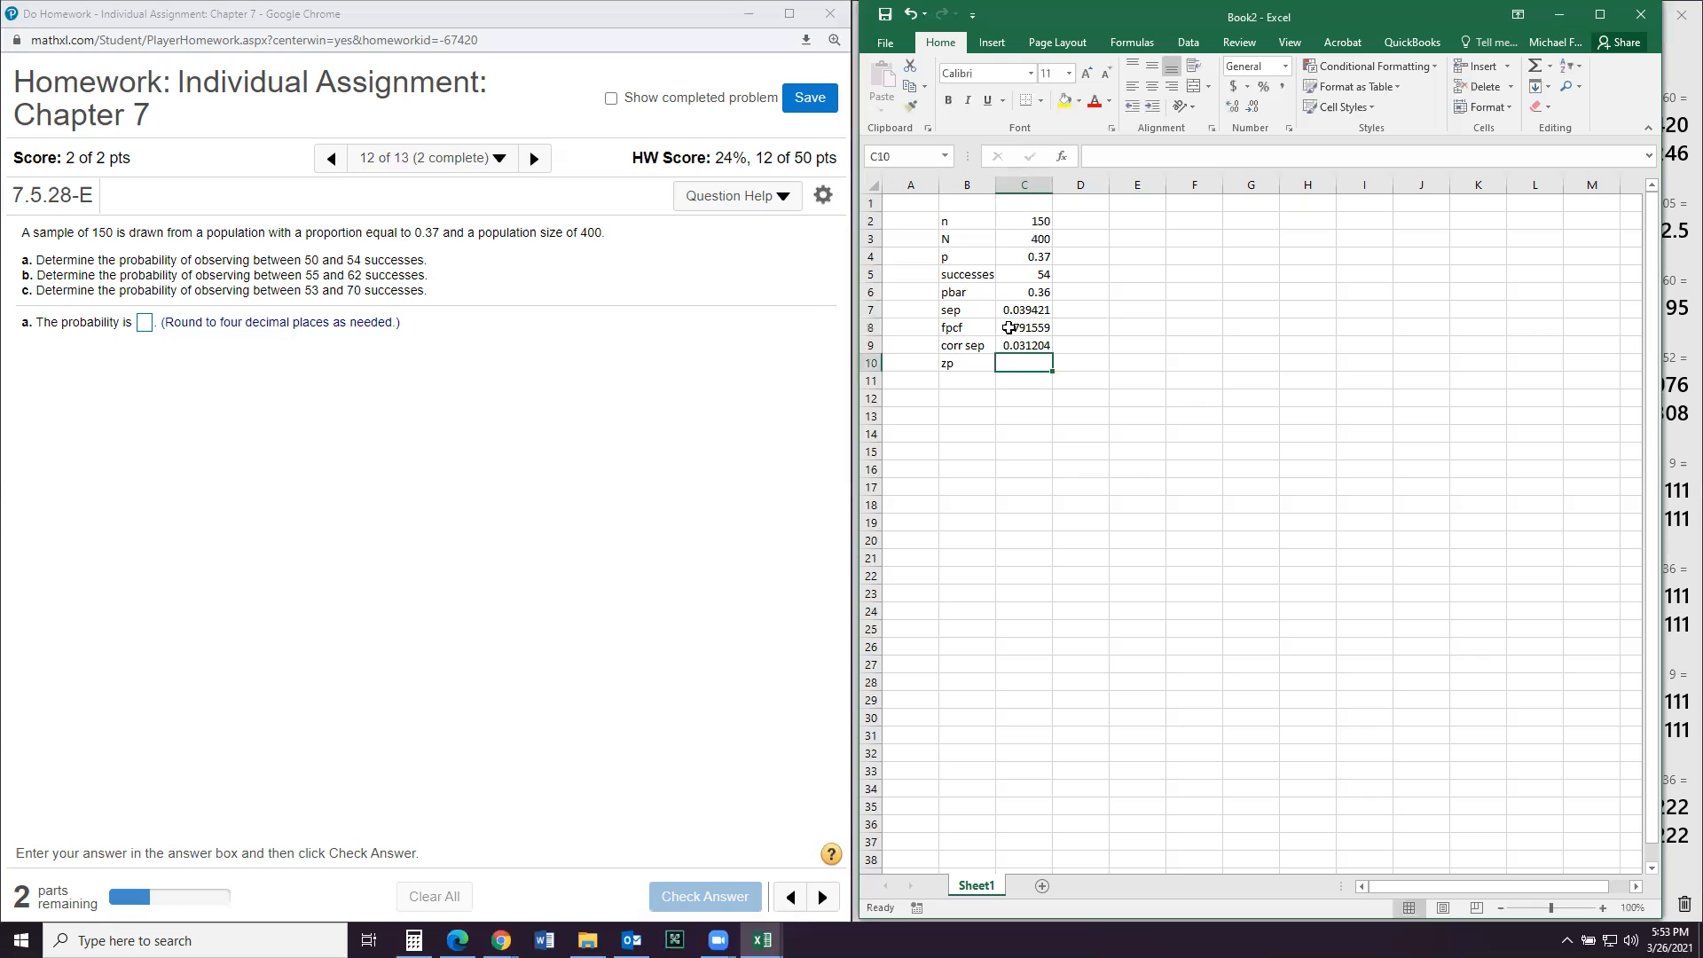
Step: Calculate the z-score in C10 with the formula =(C6-C4)/C9
type("=")
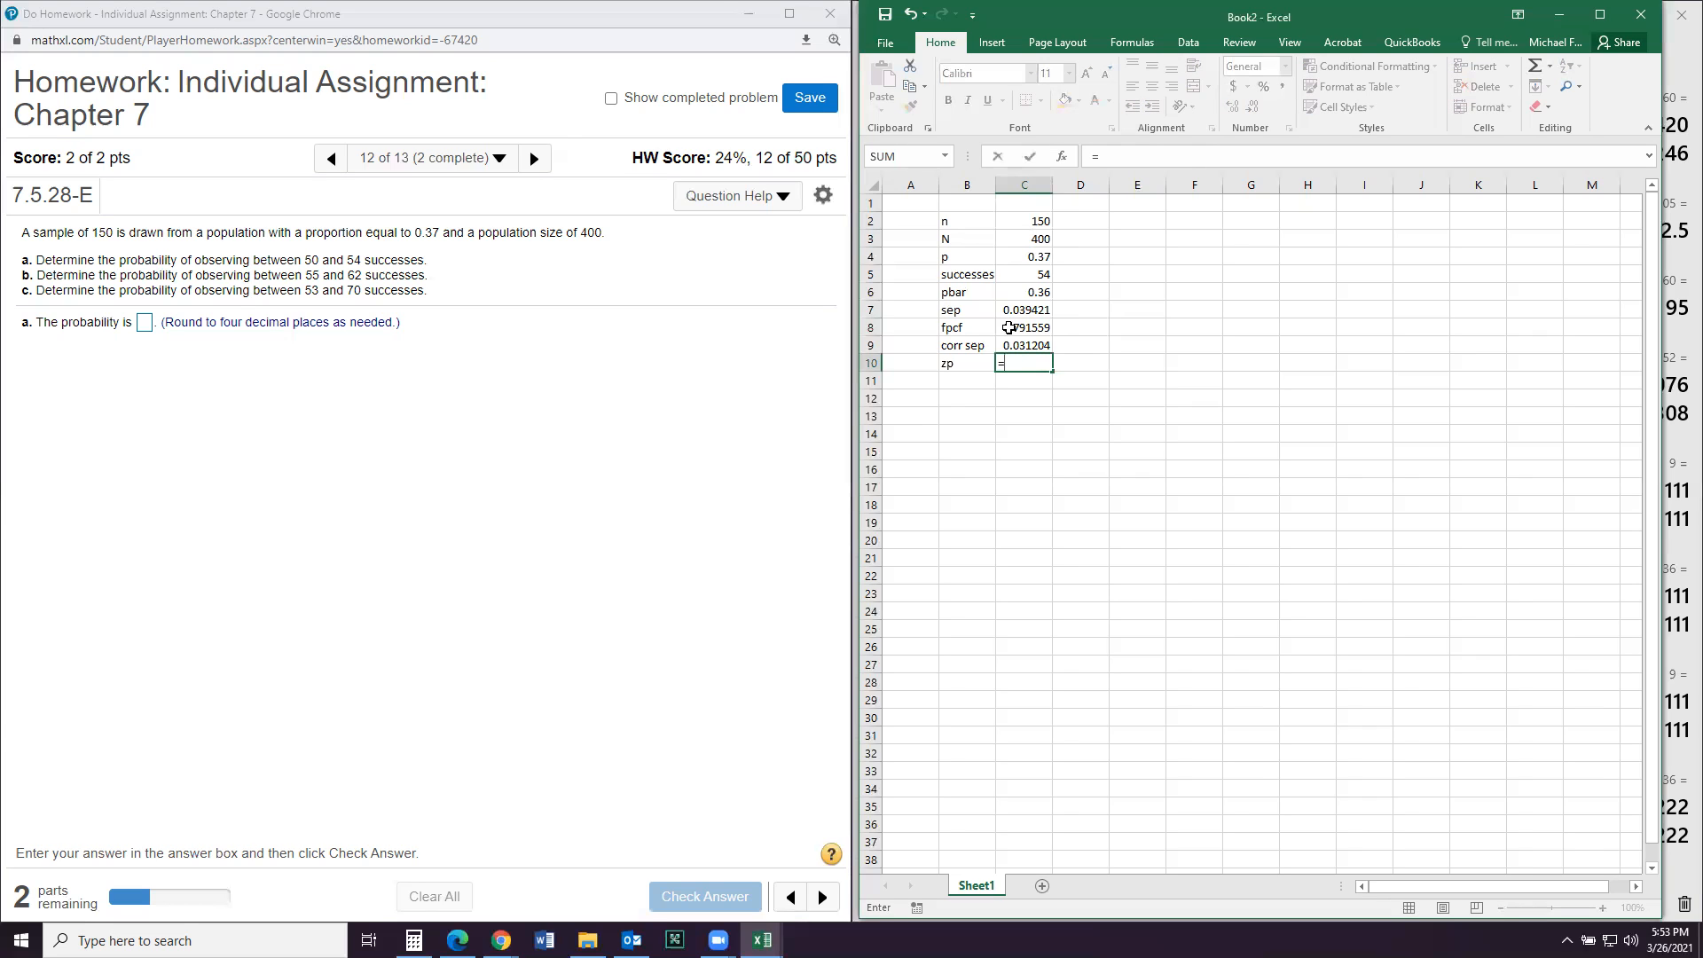
left_click(1003, 293)
key("BackSpace")
type("(")
left_click(1003, 294)
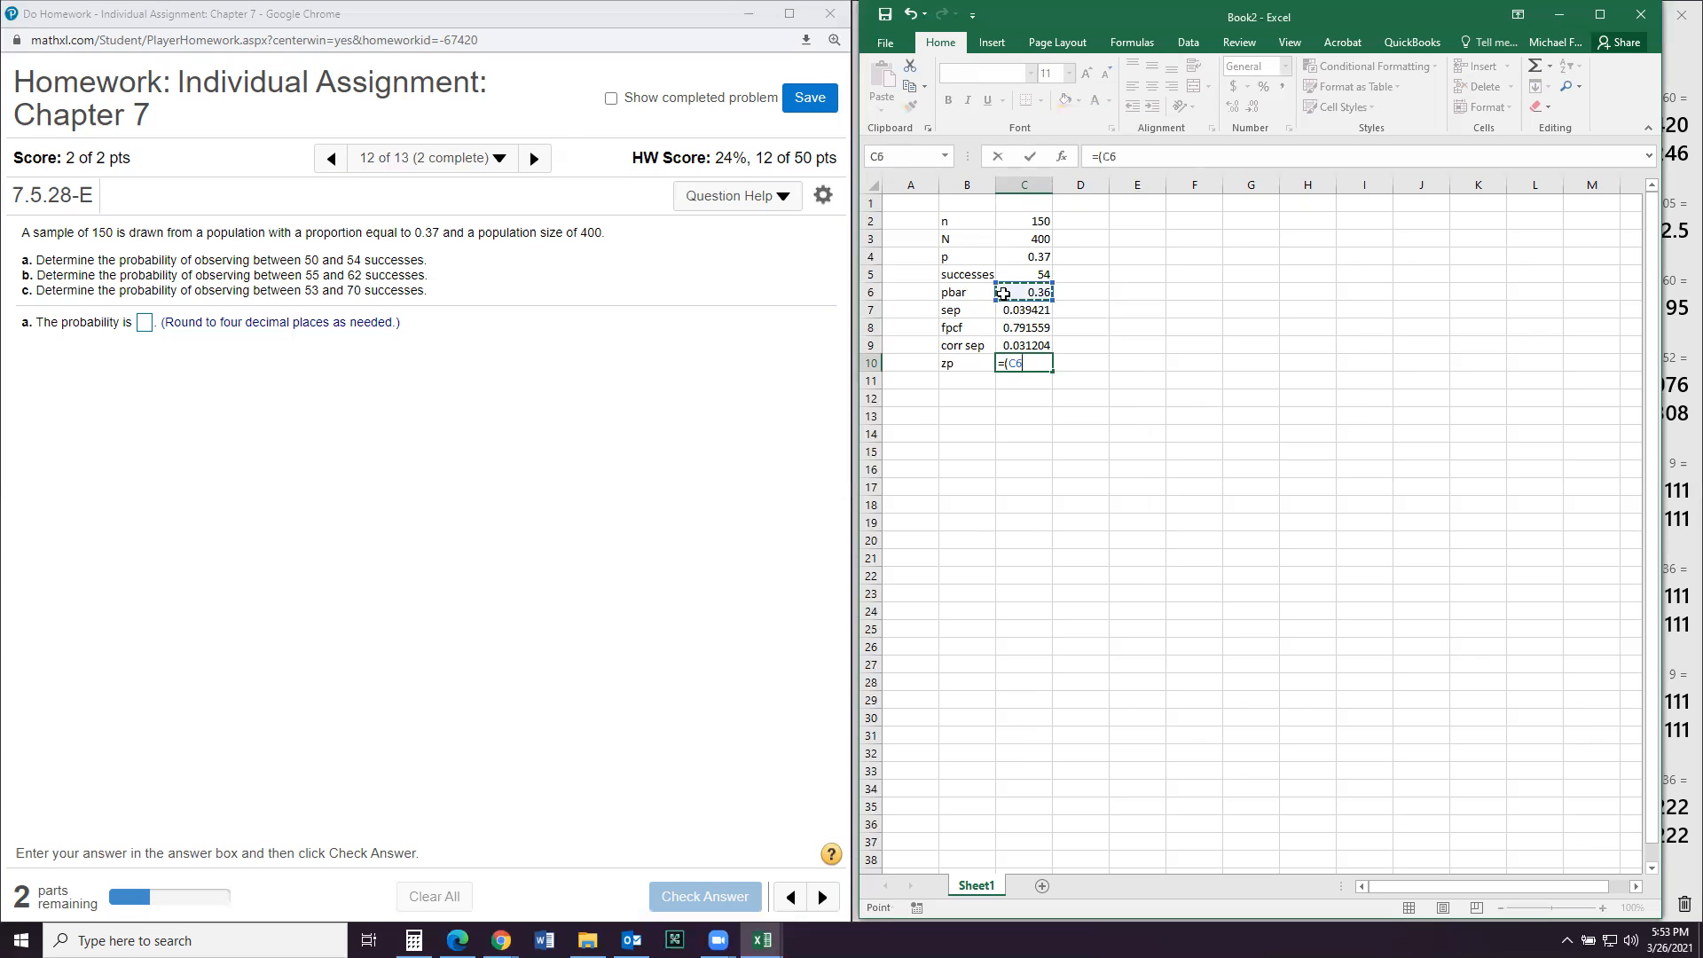
type("-")
left_click(1008, 262)
type(")")
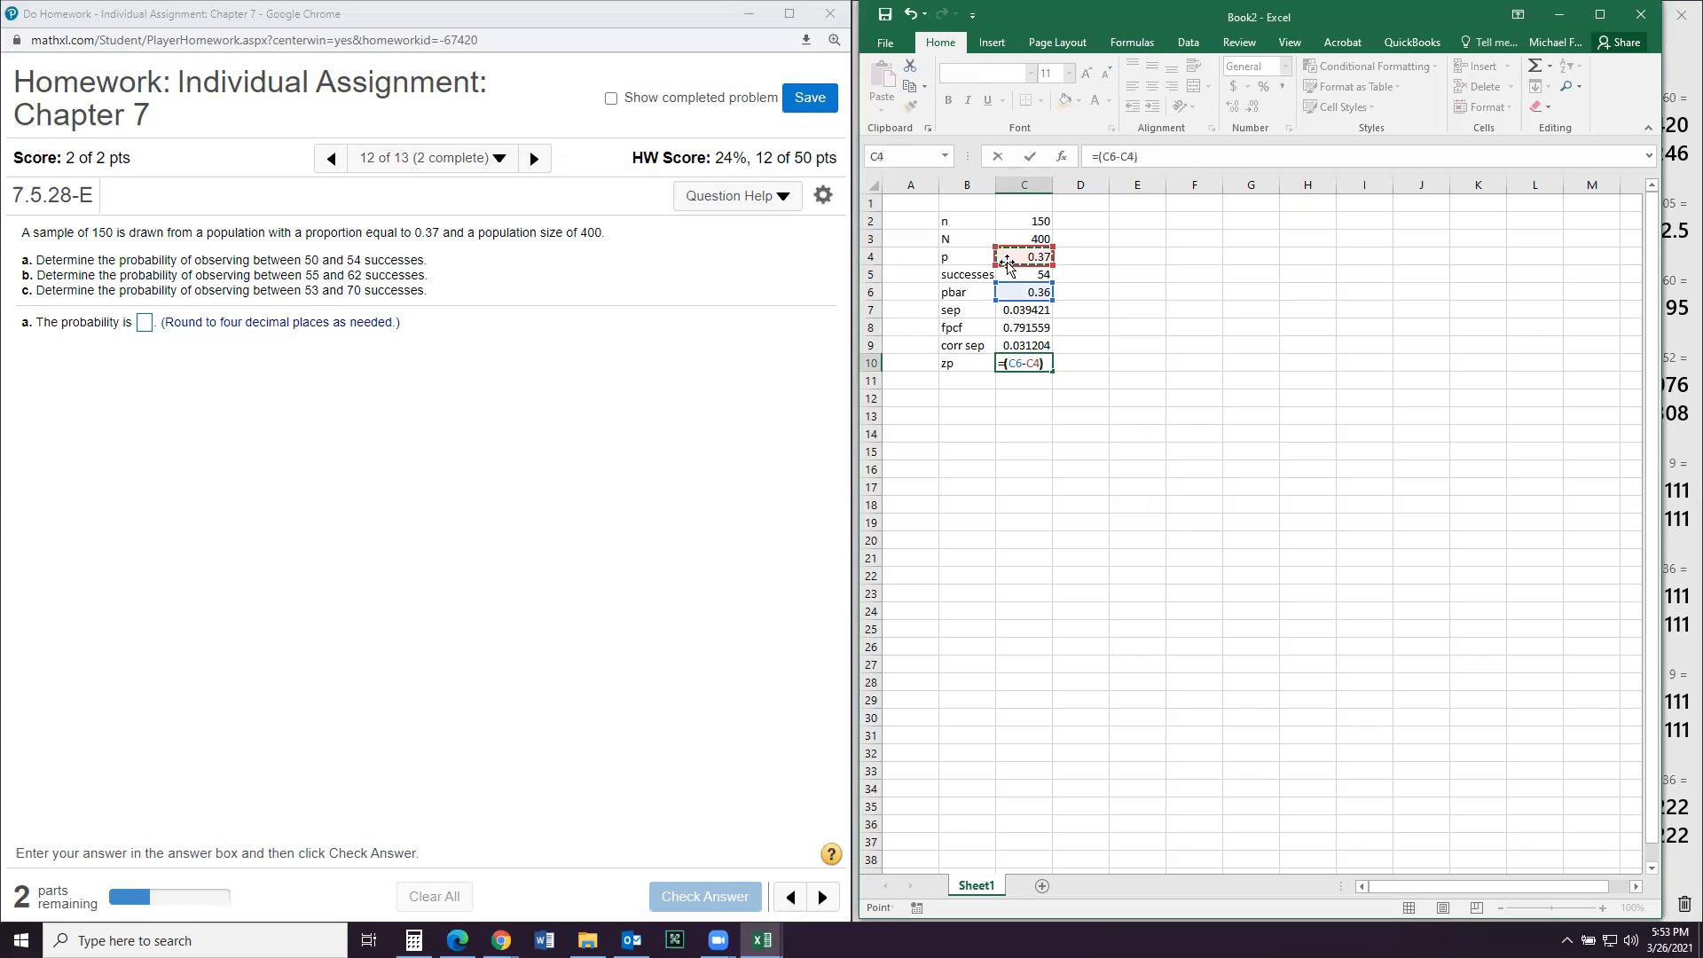
type("/")
left_click(1023, 345)
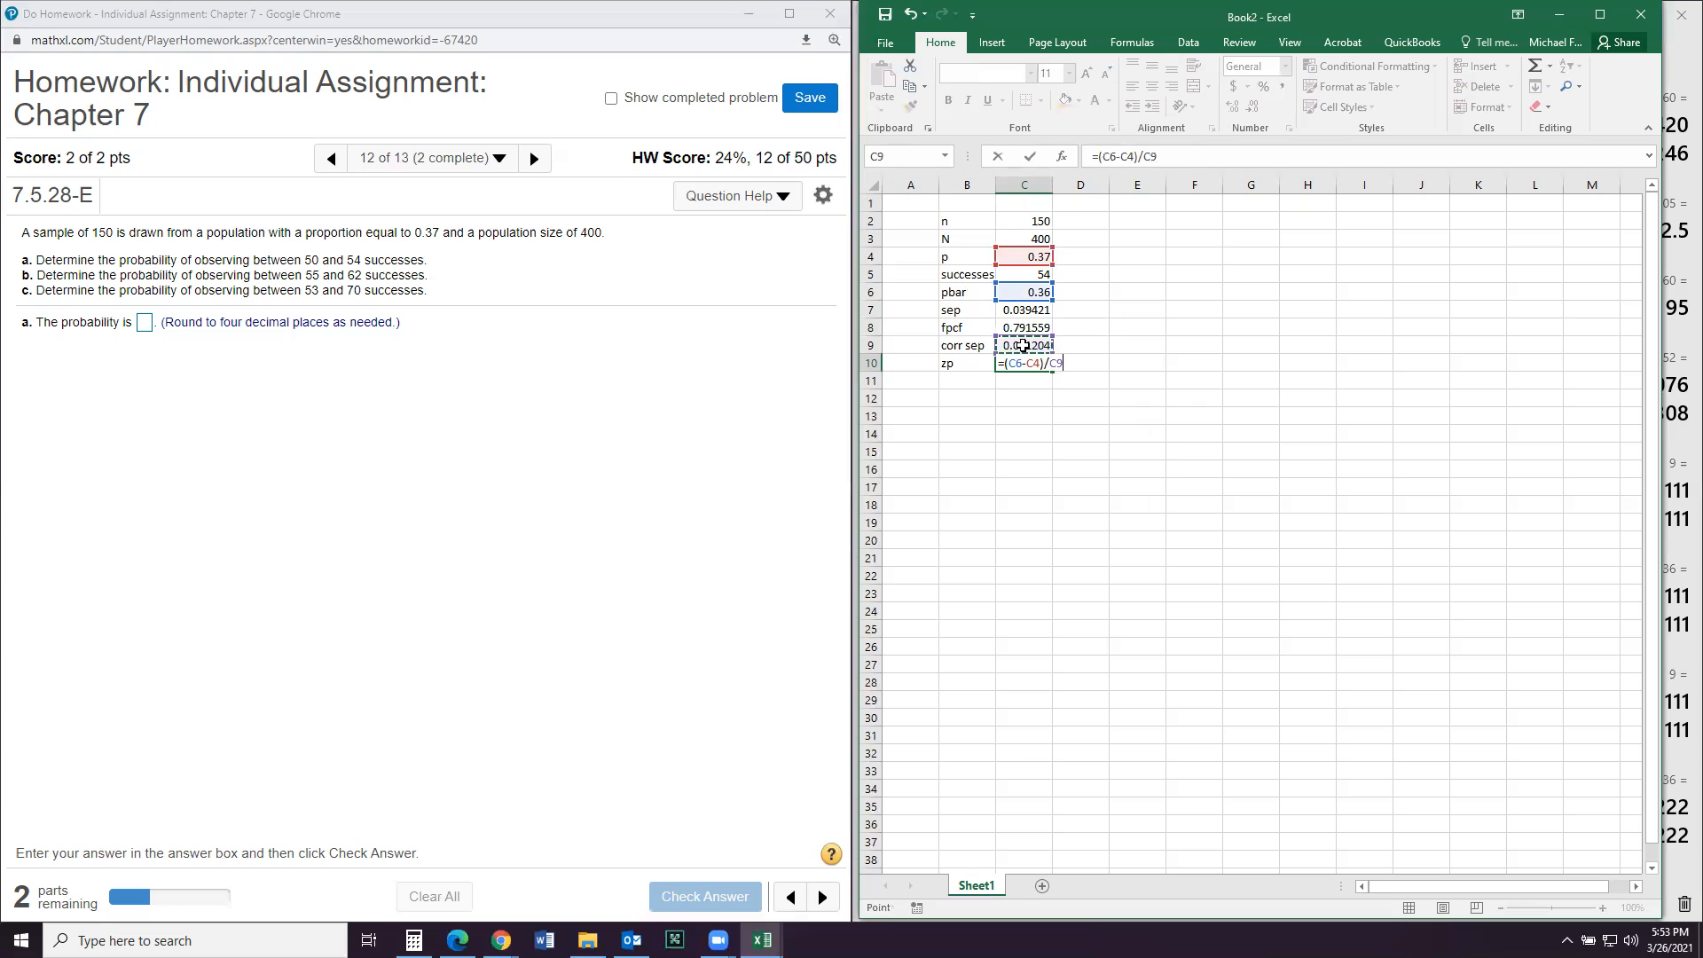
key("Return")
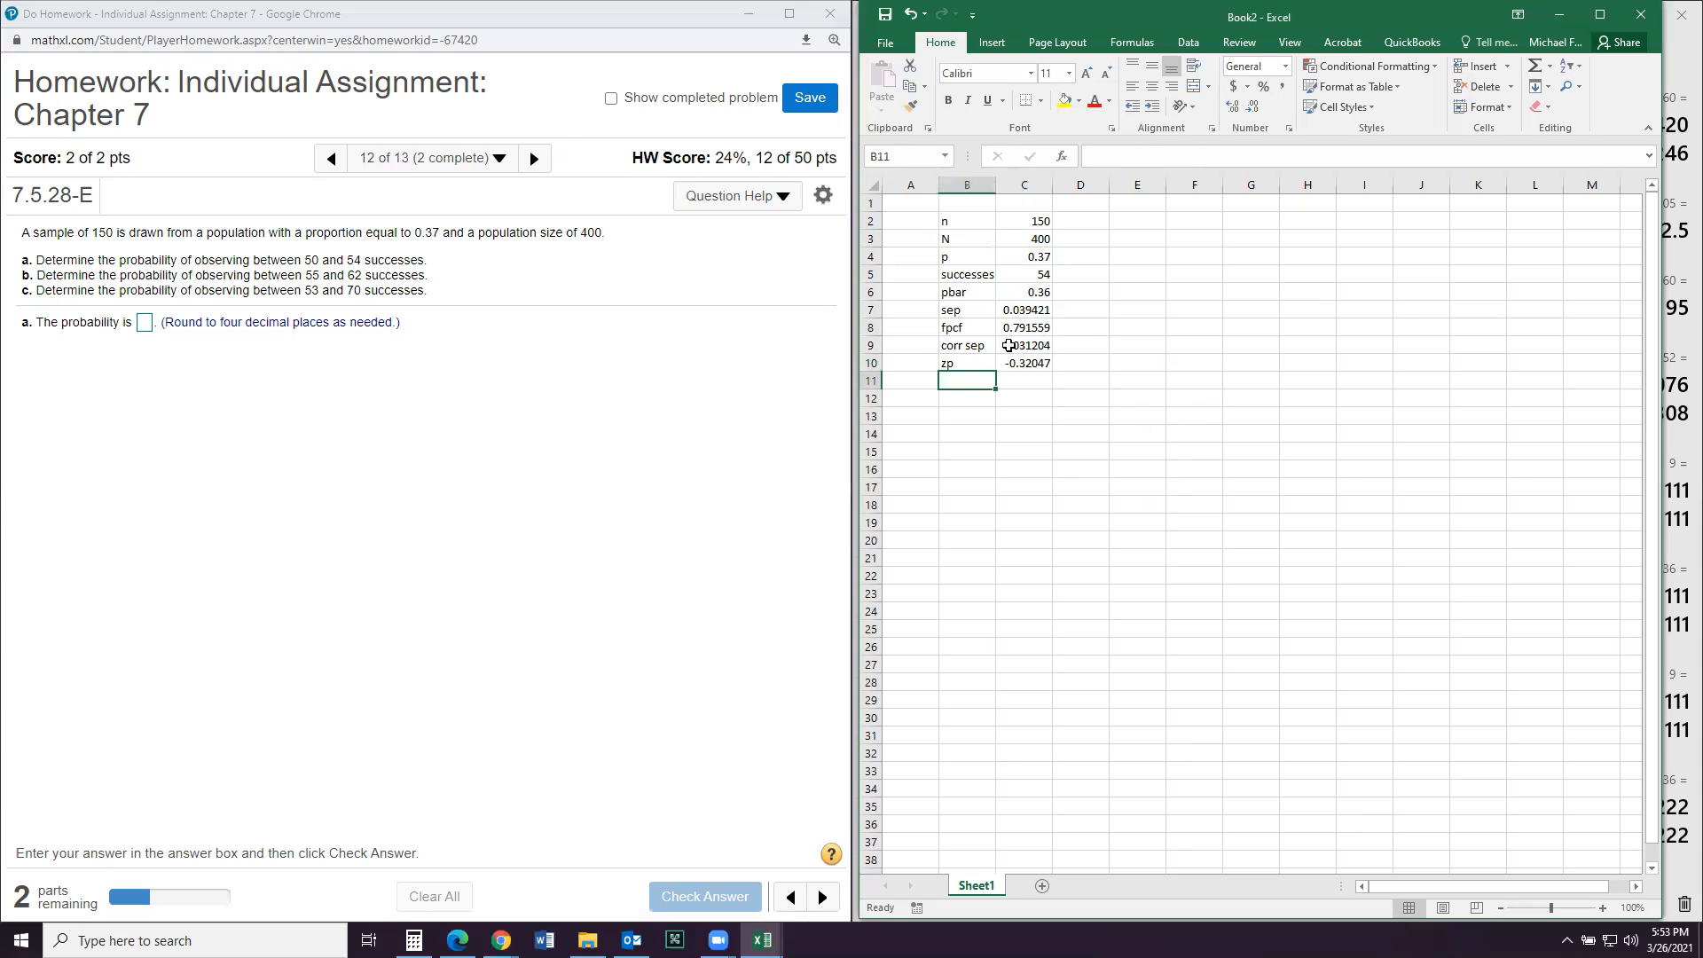
Step: Change the label in B10 to "zpbar"
left_click(956, 366)
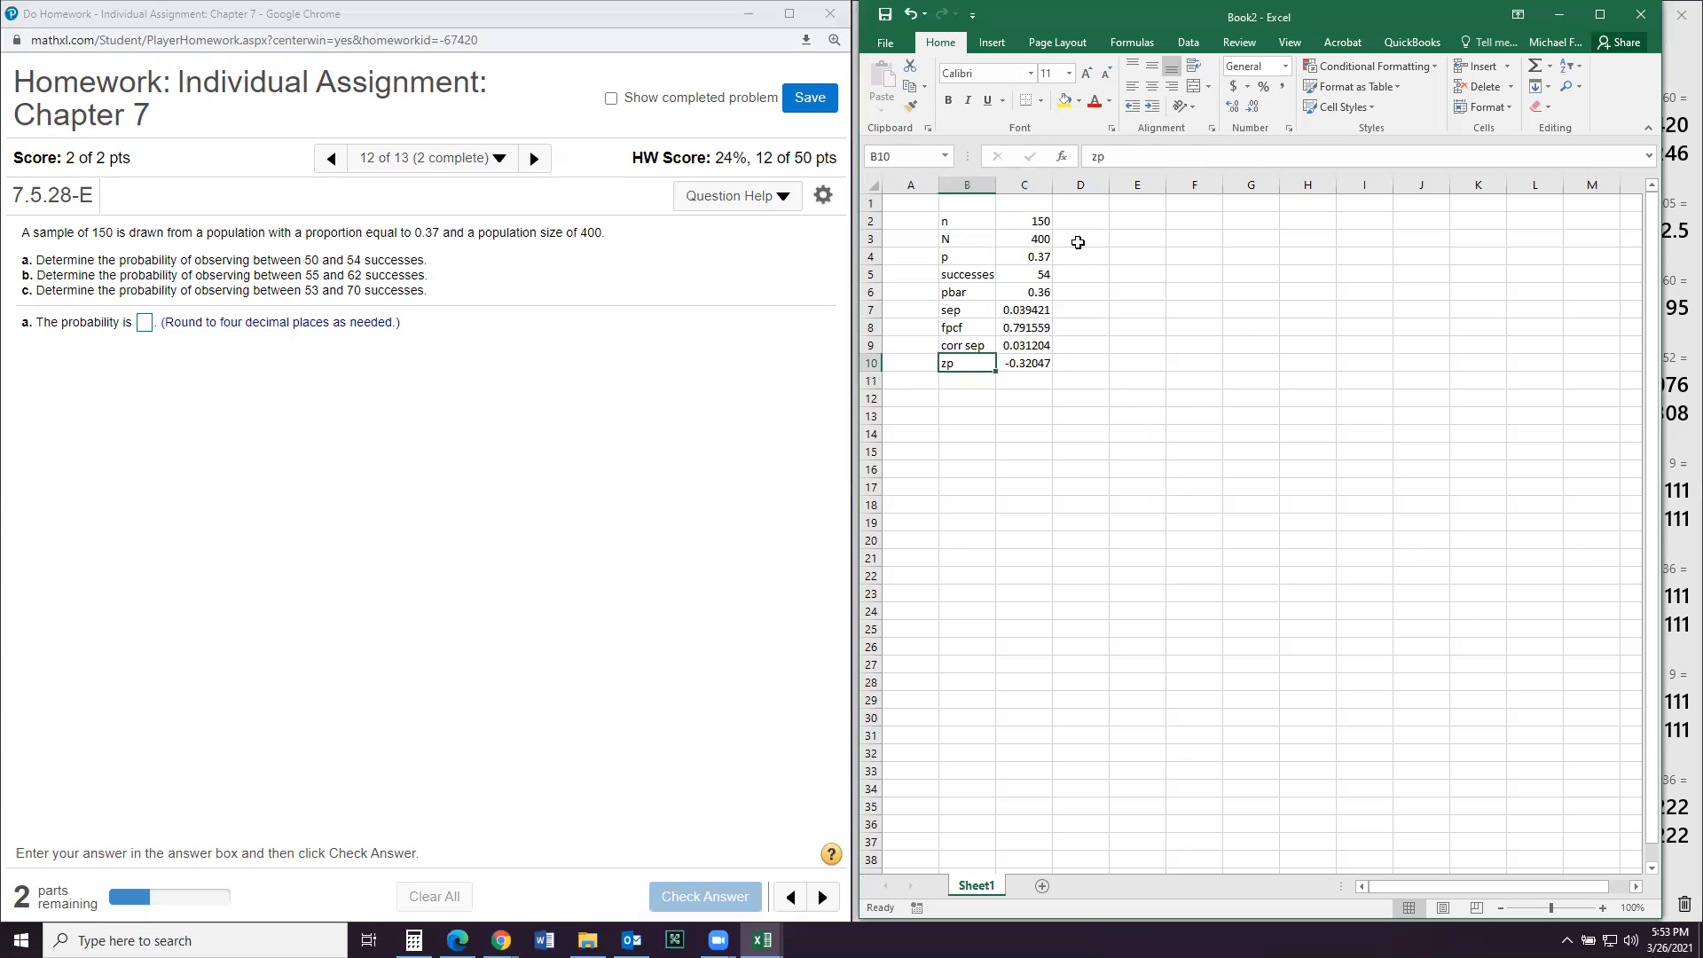
left_click(1126, 160)
type("ar")
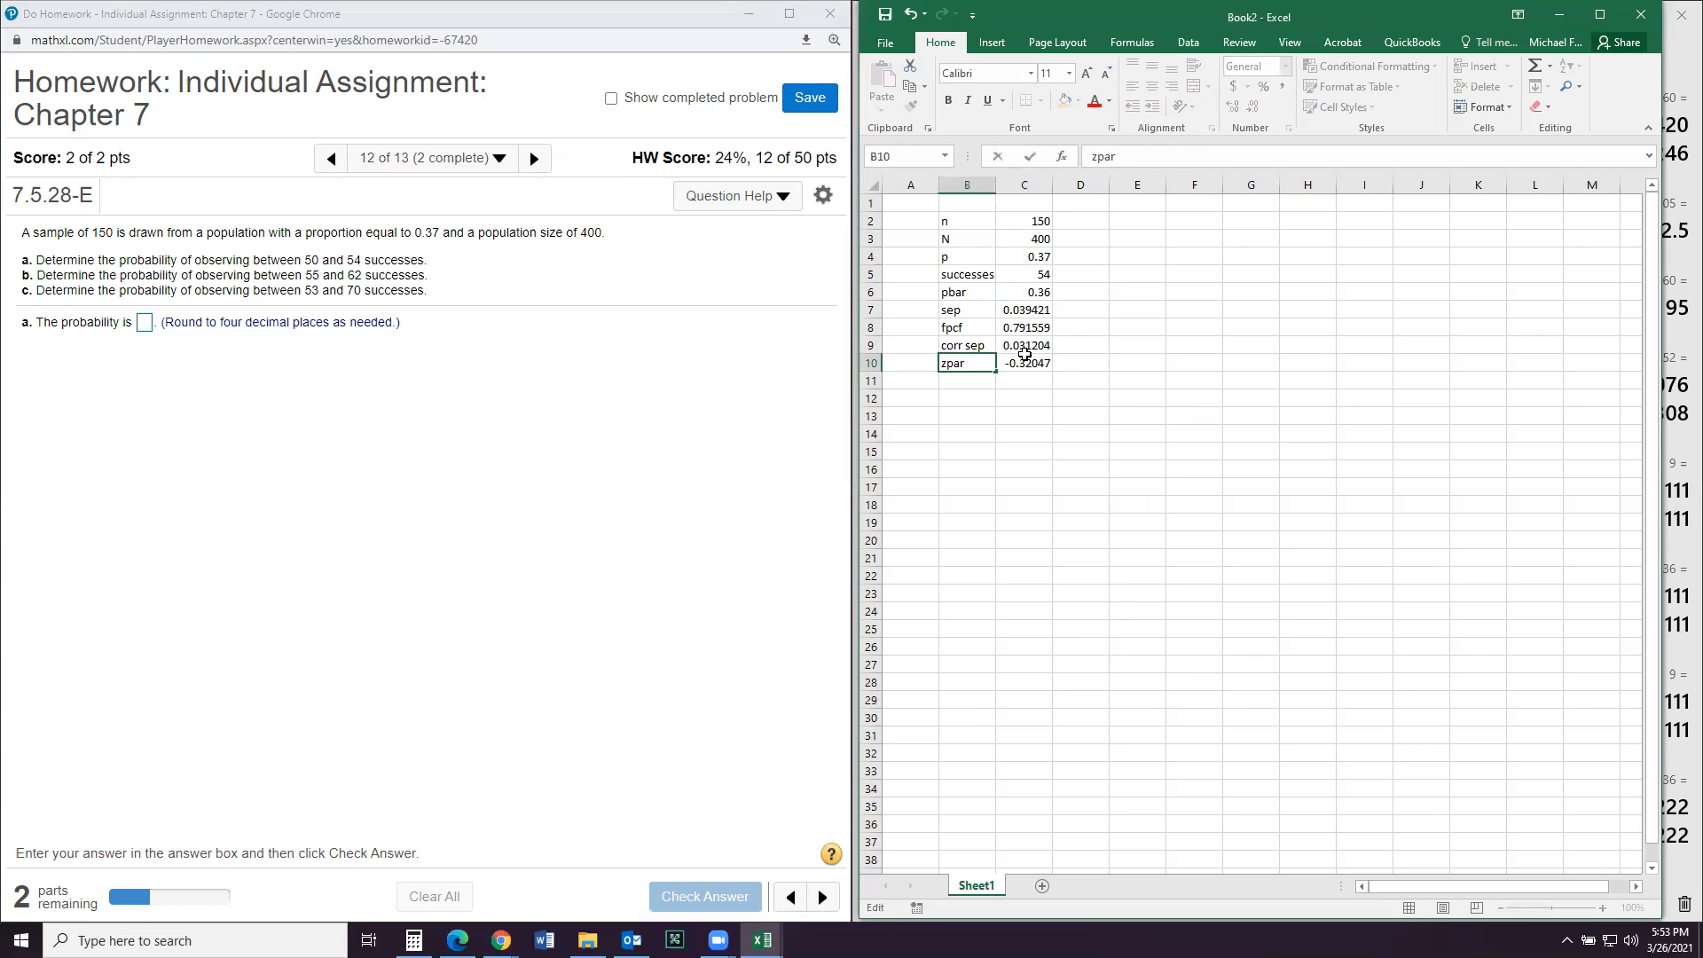
left_click(1104, 161)
type("b")
key("Return")
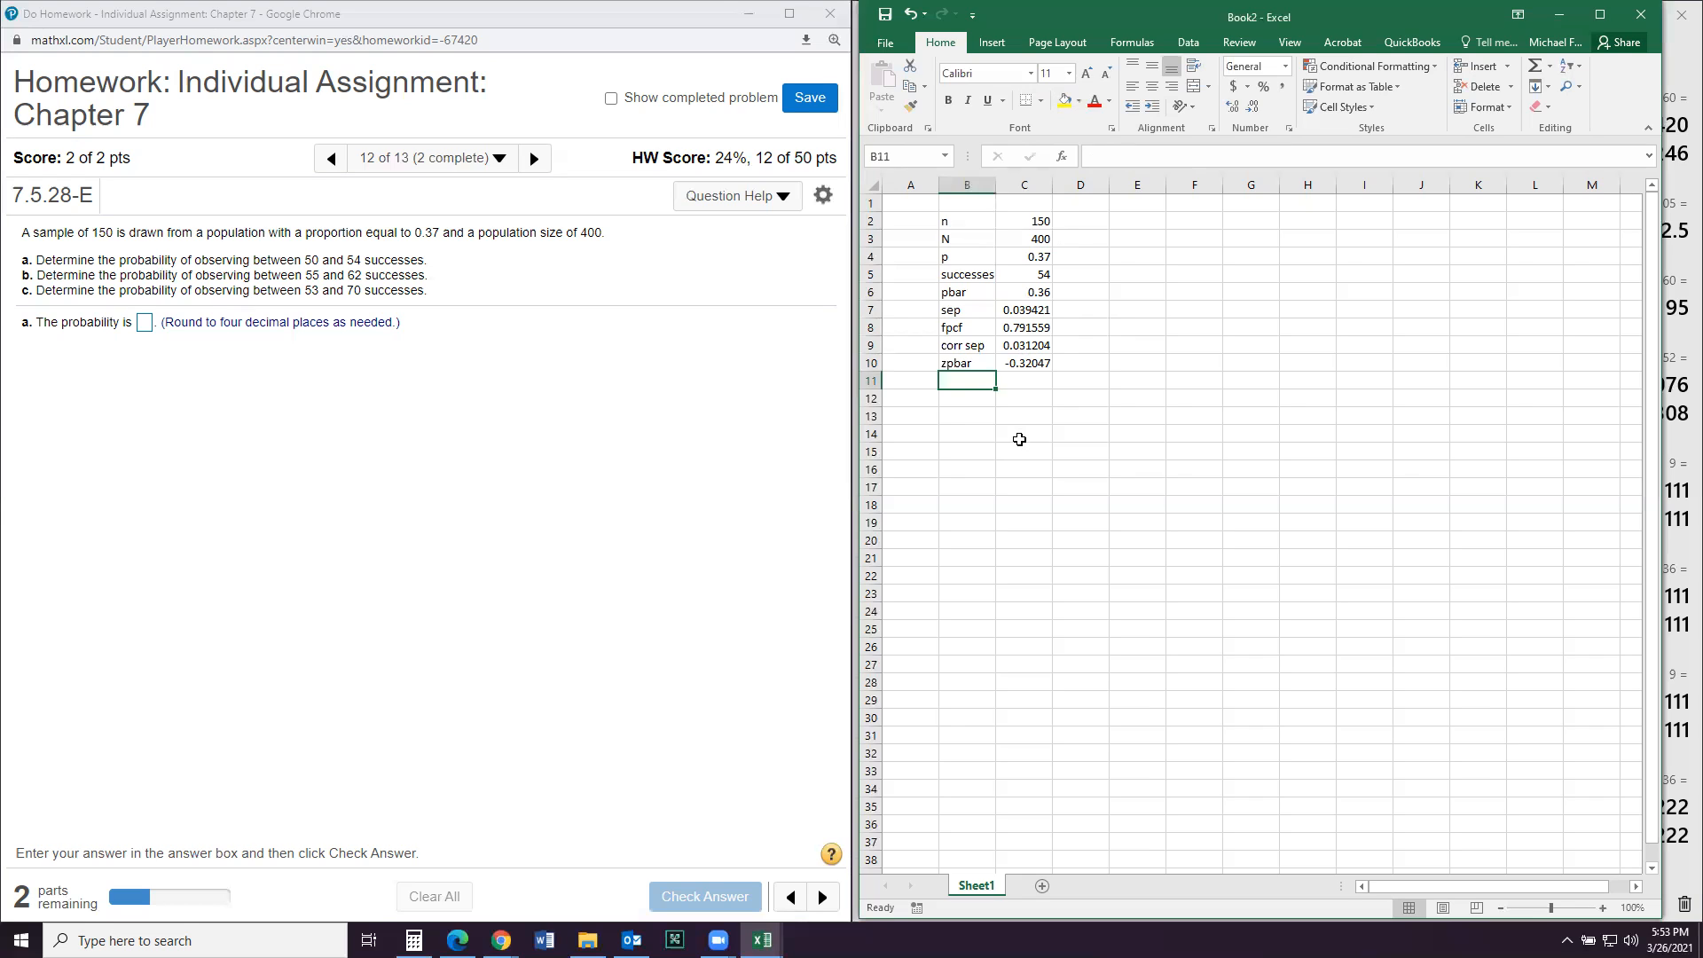
Step: Label cell B11 "prob. Less"
type("prob.")
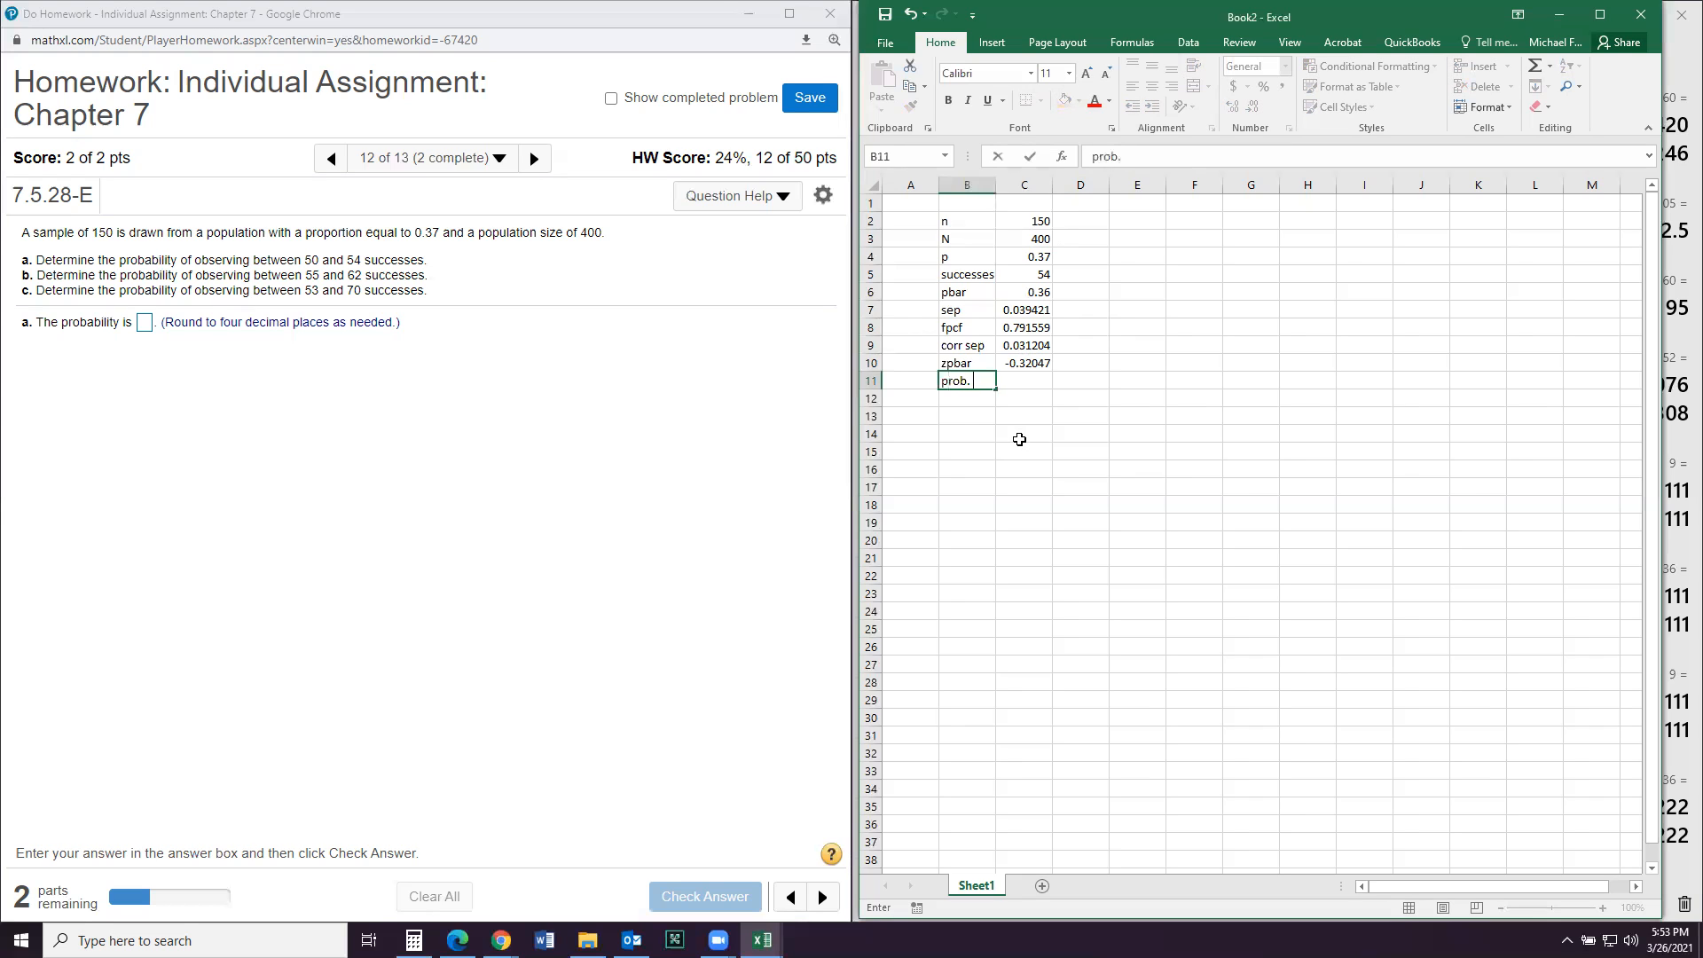
type(" Less")
key("Tab")
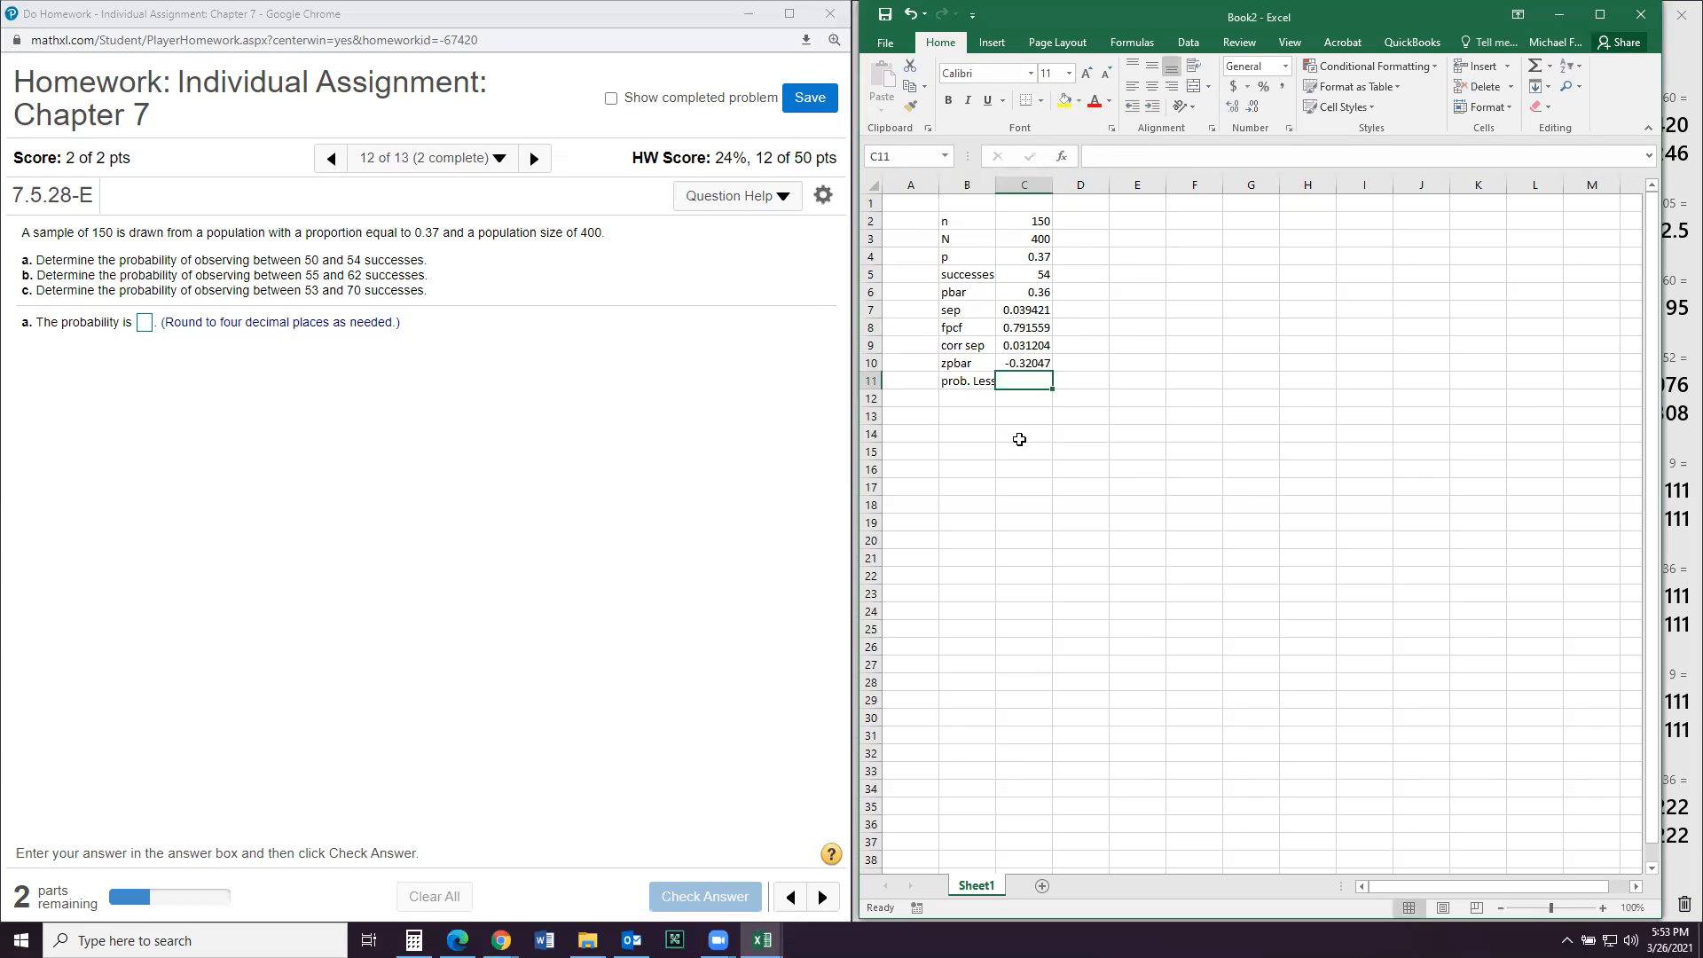
type("=")
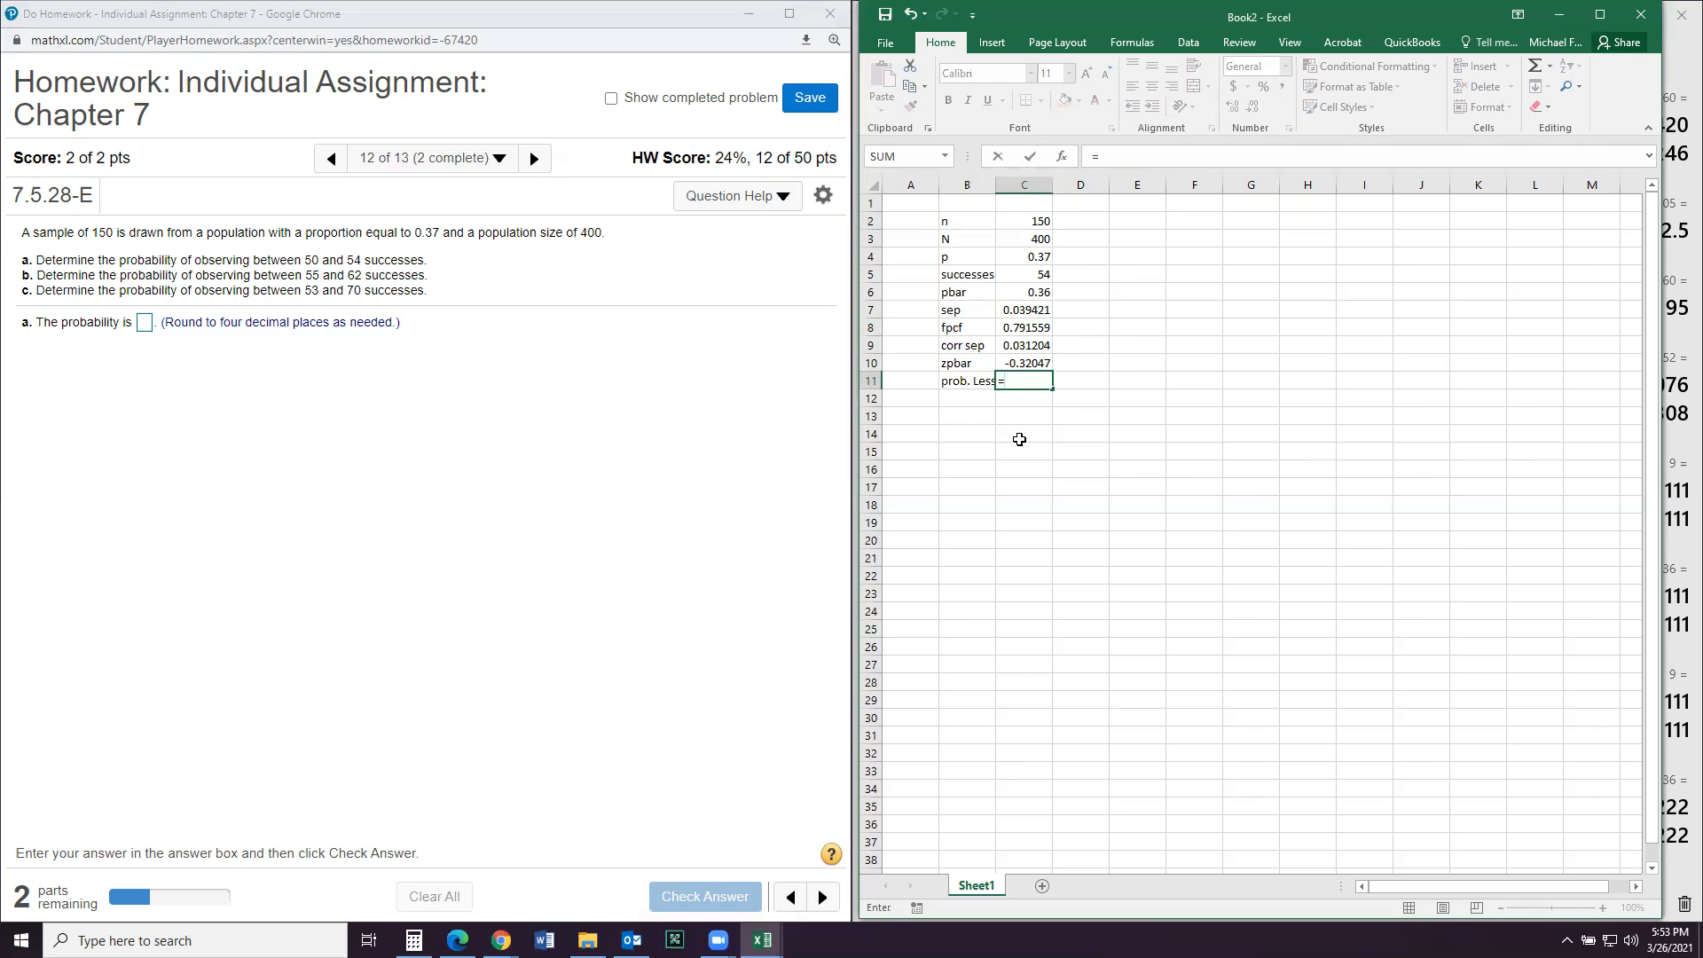
left_click(972, 381)
key("BackSpace")
key("BackSpace")
key("BackSpace")
key("BackSpace")
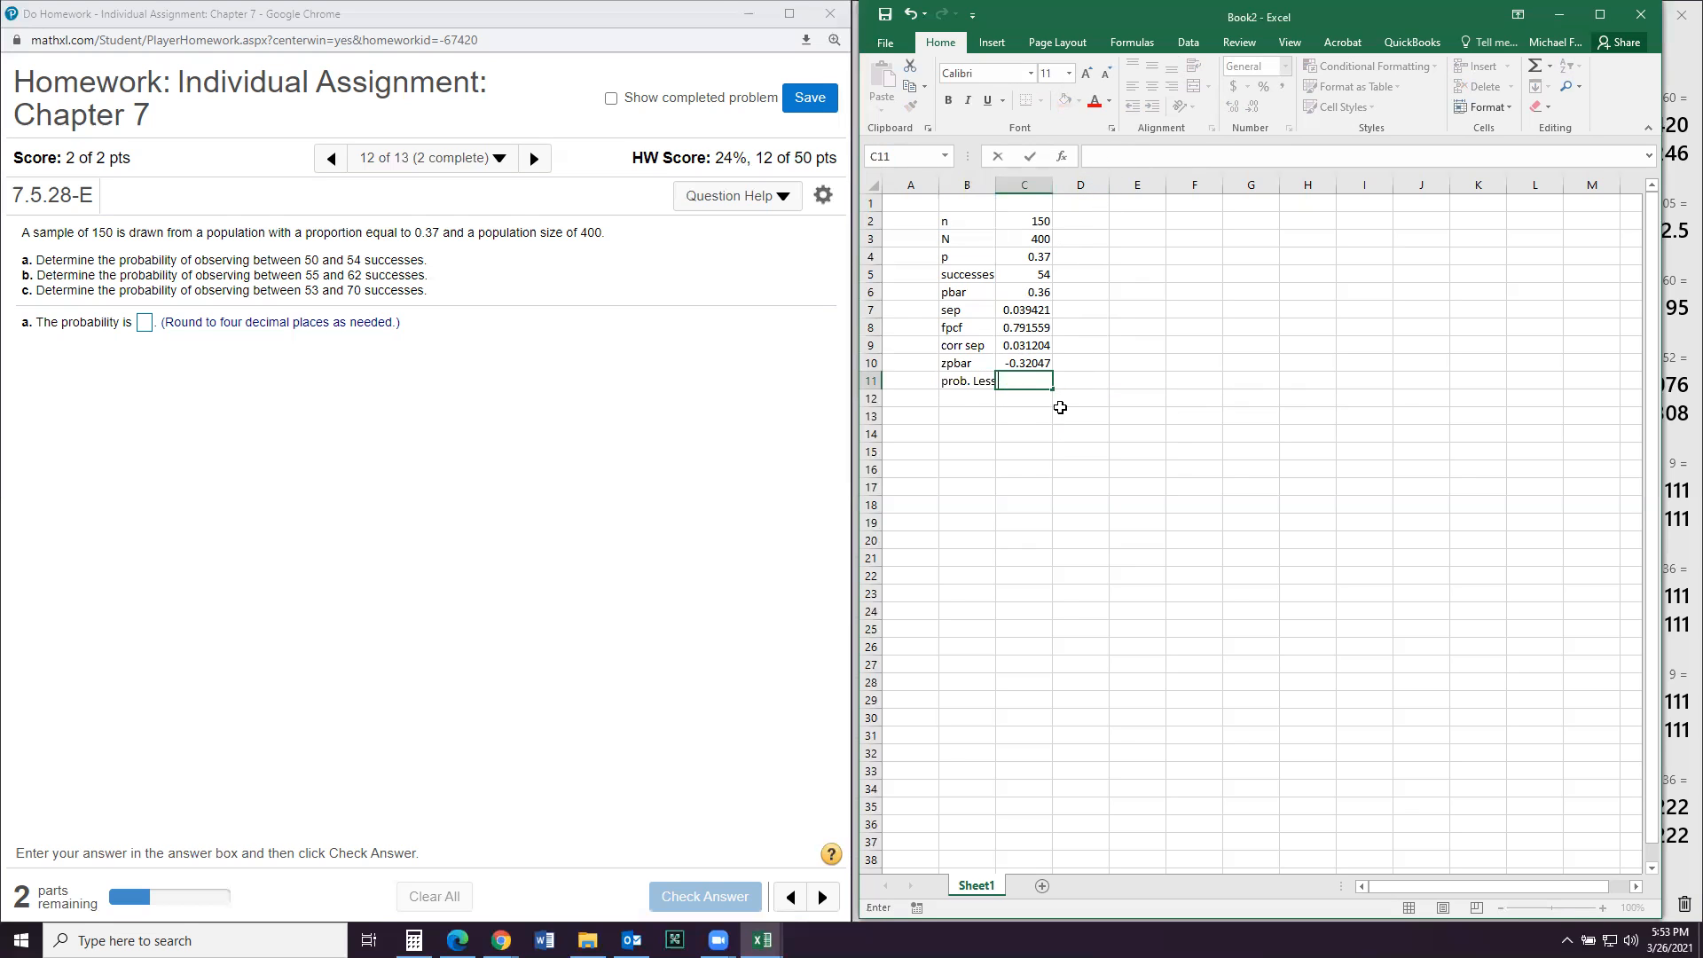
left_click(1011, 472)
Step: Change the label in B11 to "prob zbar Less" and widen column B to fit the text
left_click(980, 383)
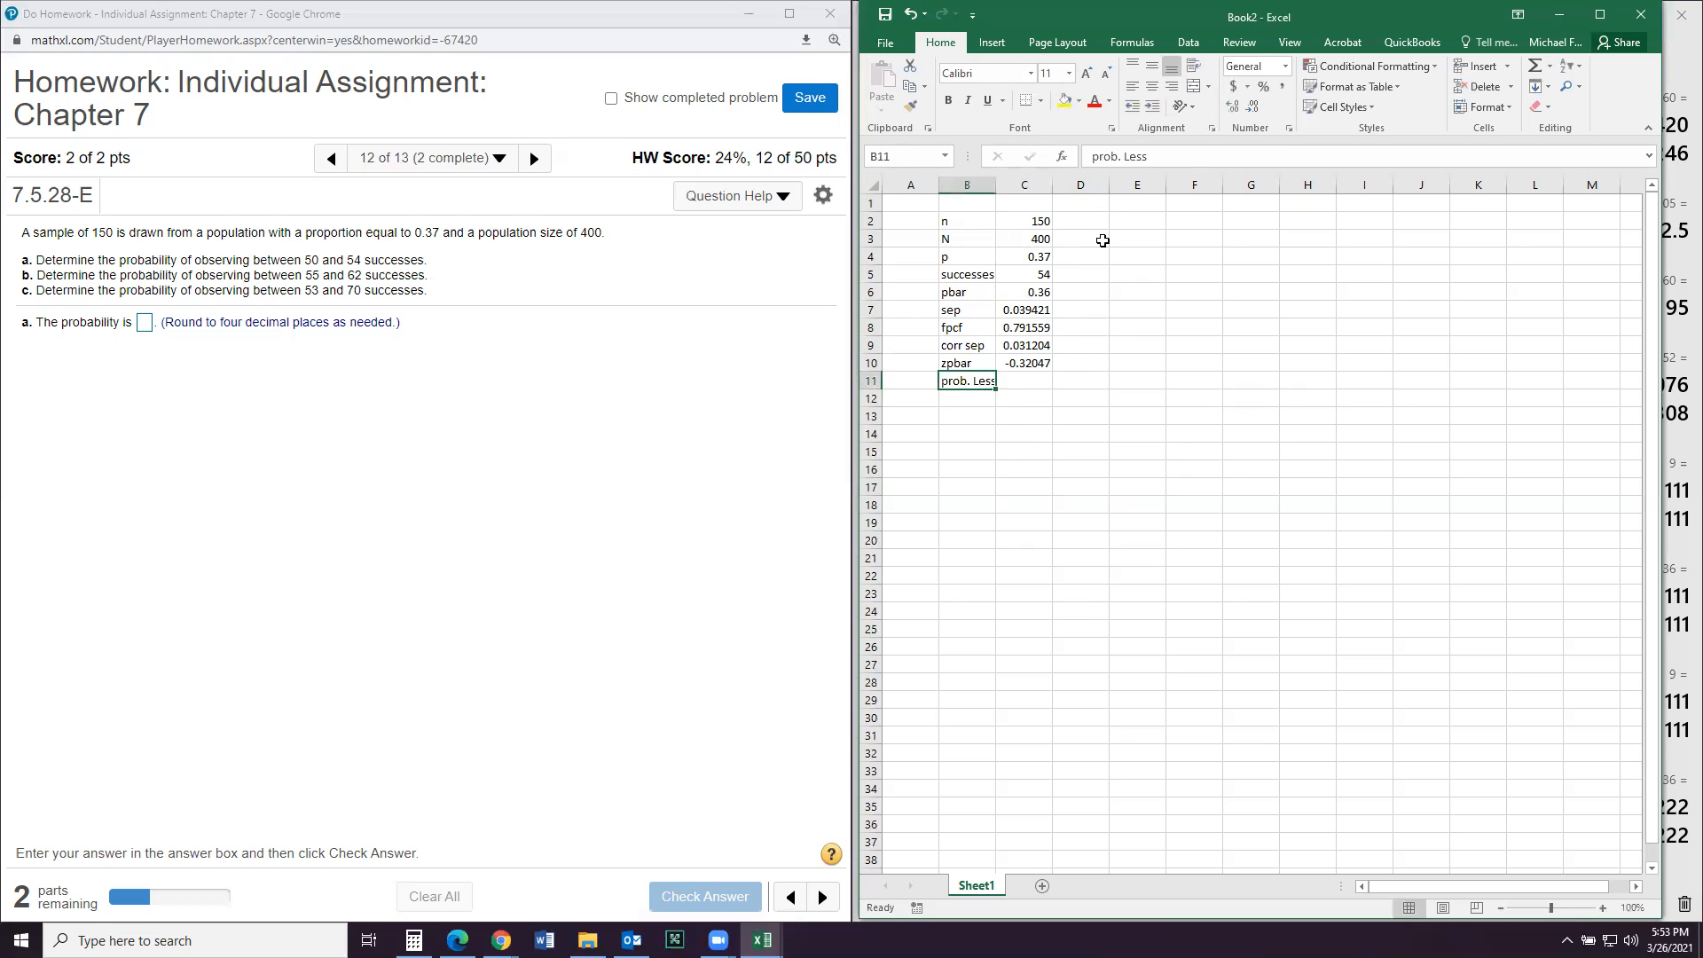
left_click(1121, 158)
key("BackSpace")
type("zba")
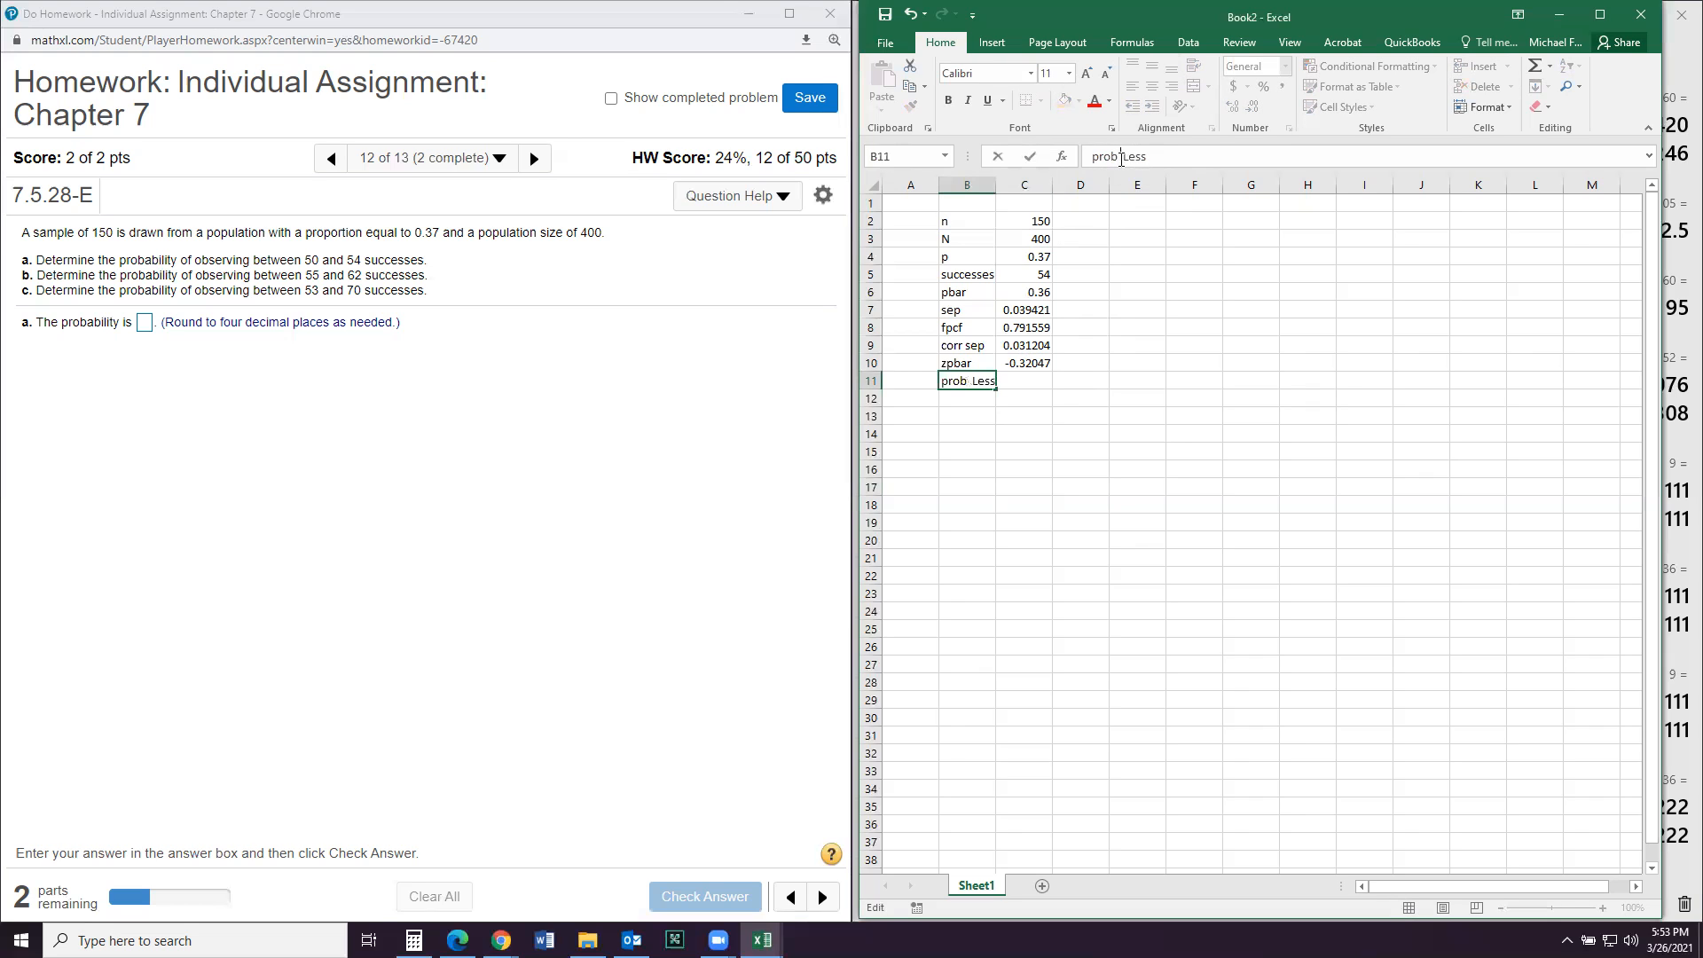
type("r")
key("Return")
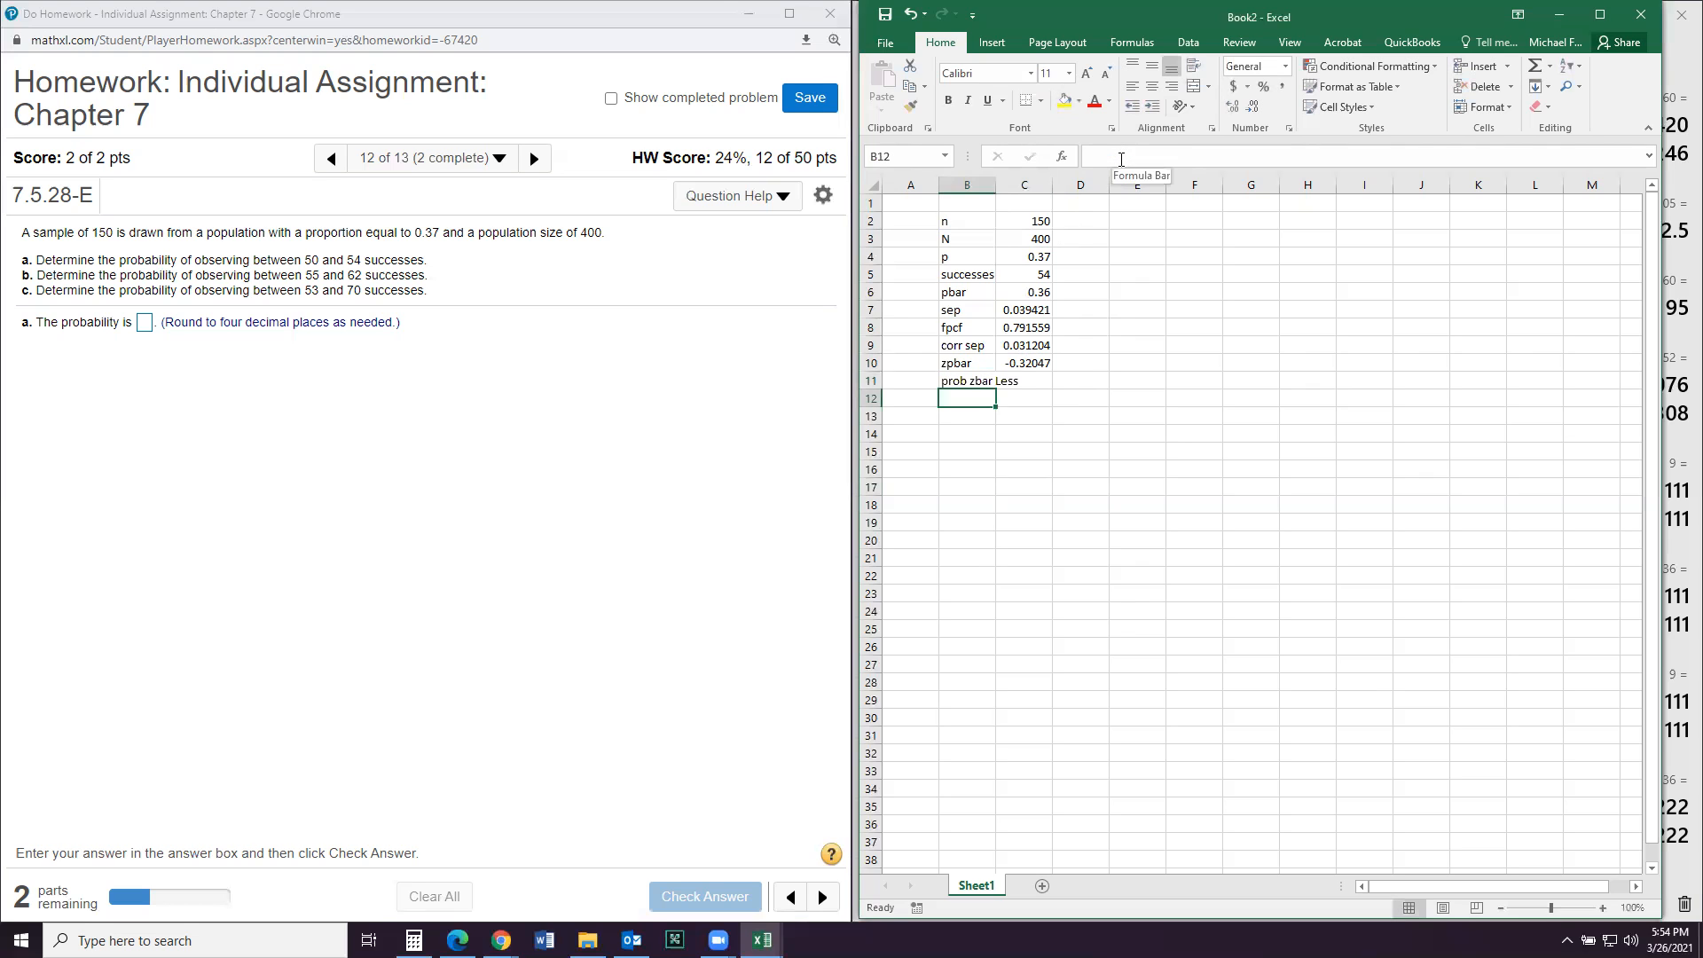
left_click_drag(996, 188, 1024, 188)
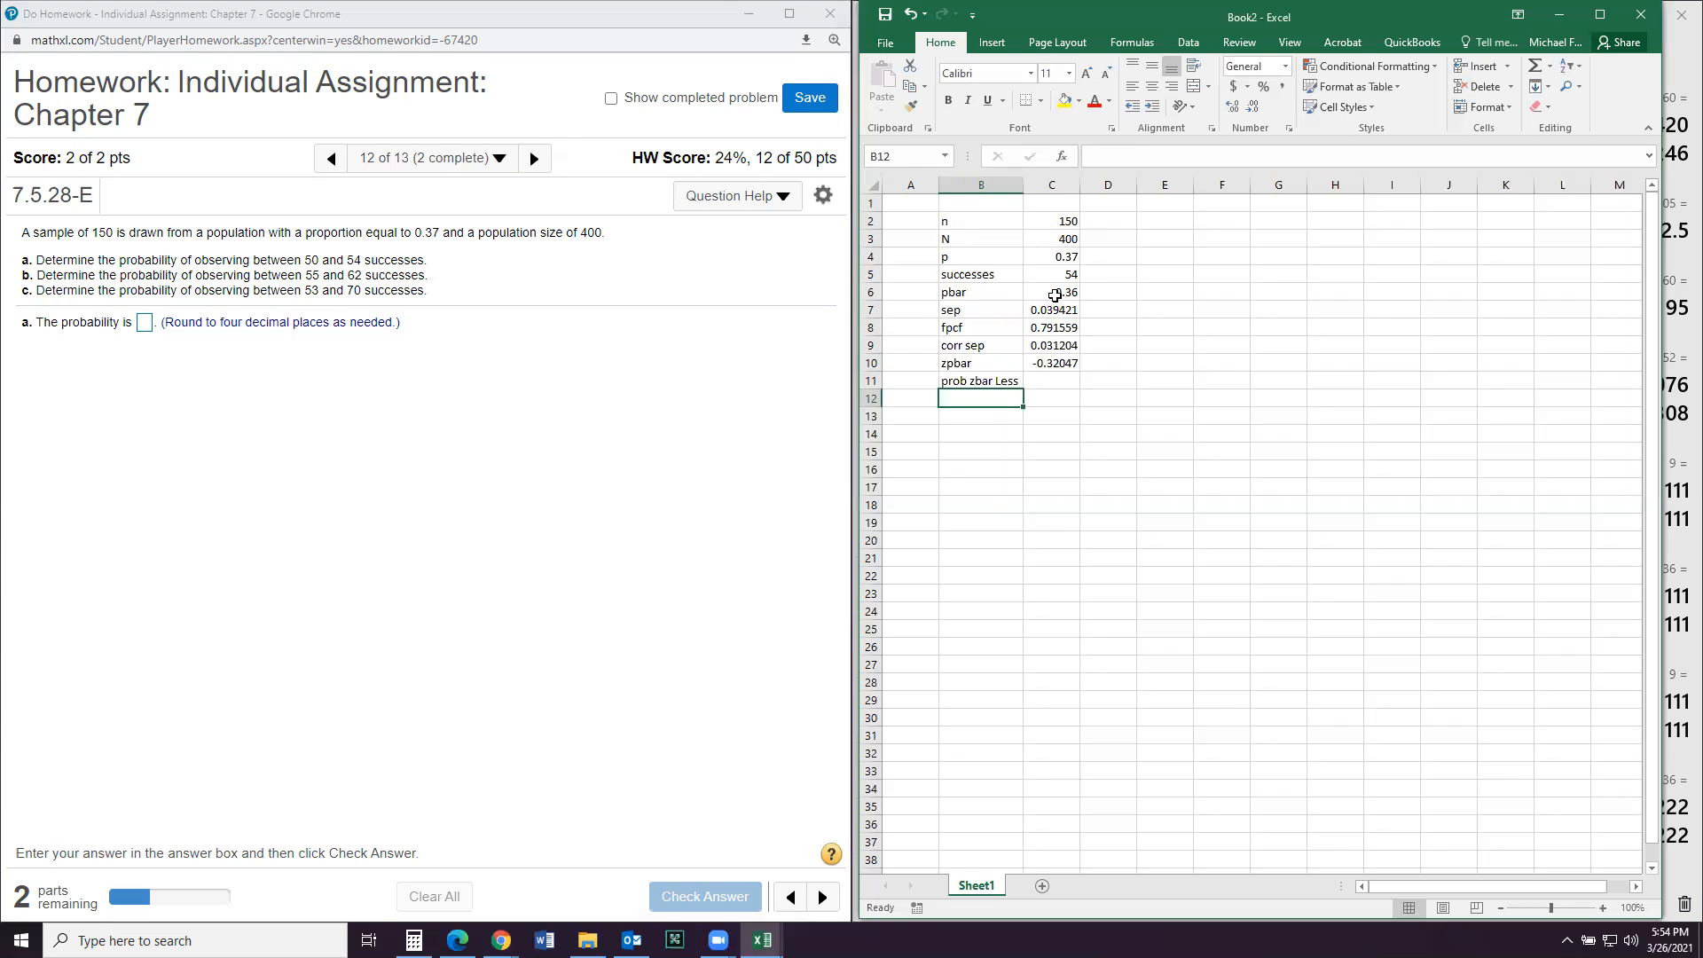
Step: Calculate the cumulative probability in C11 with the formula =norm.s.dist(C10,true)
left_click(1053, 383)
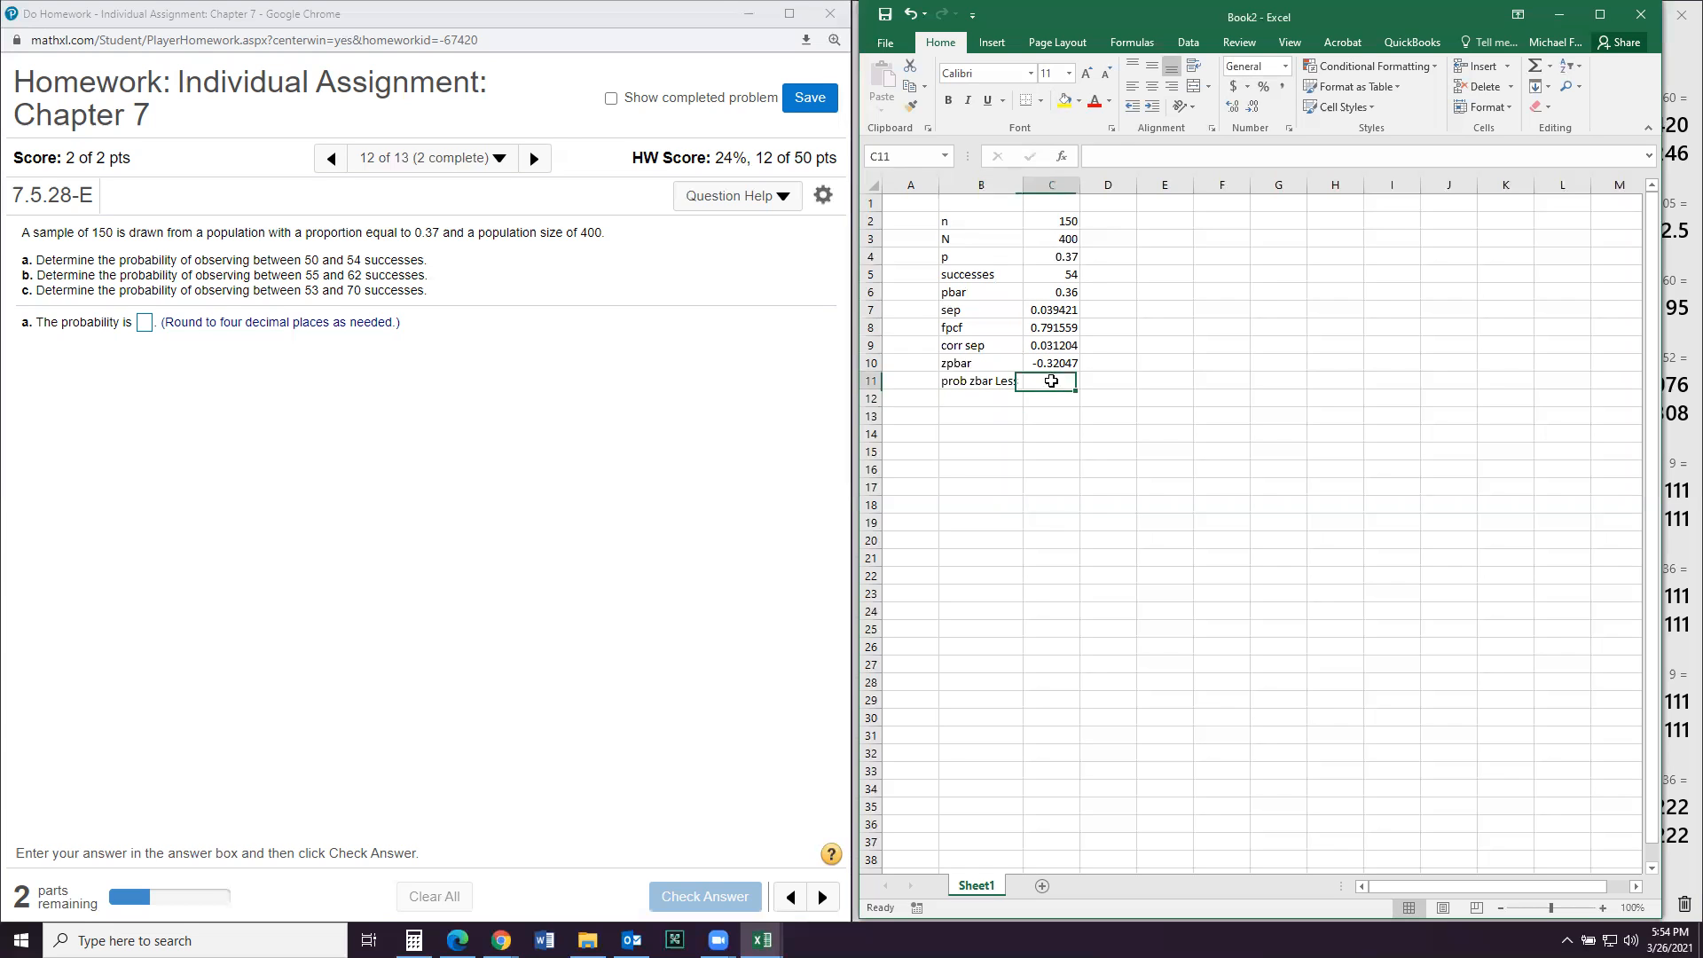
type("=o")
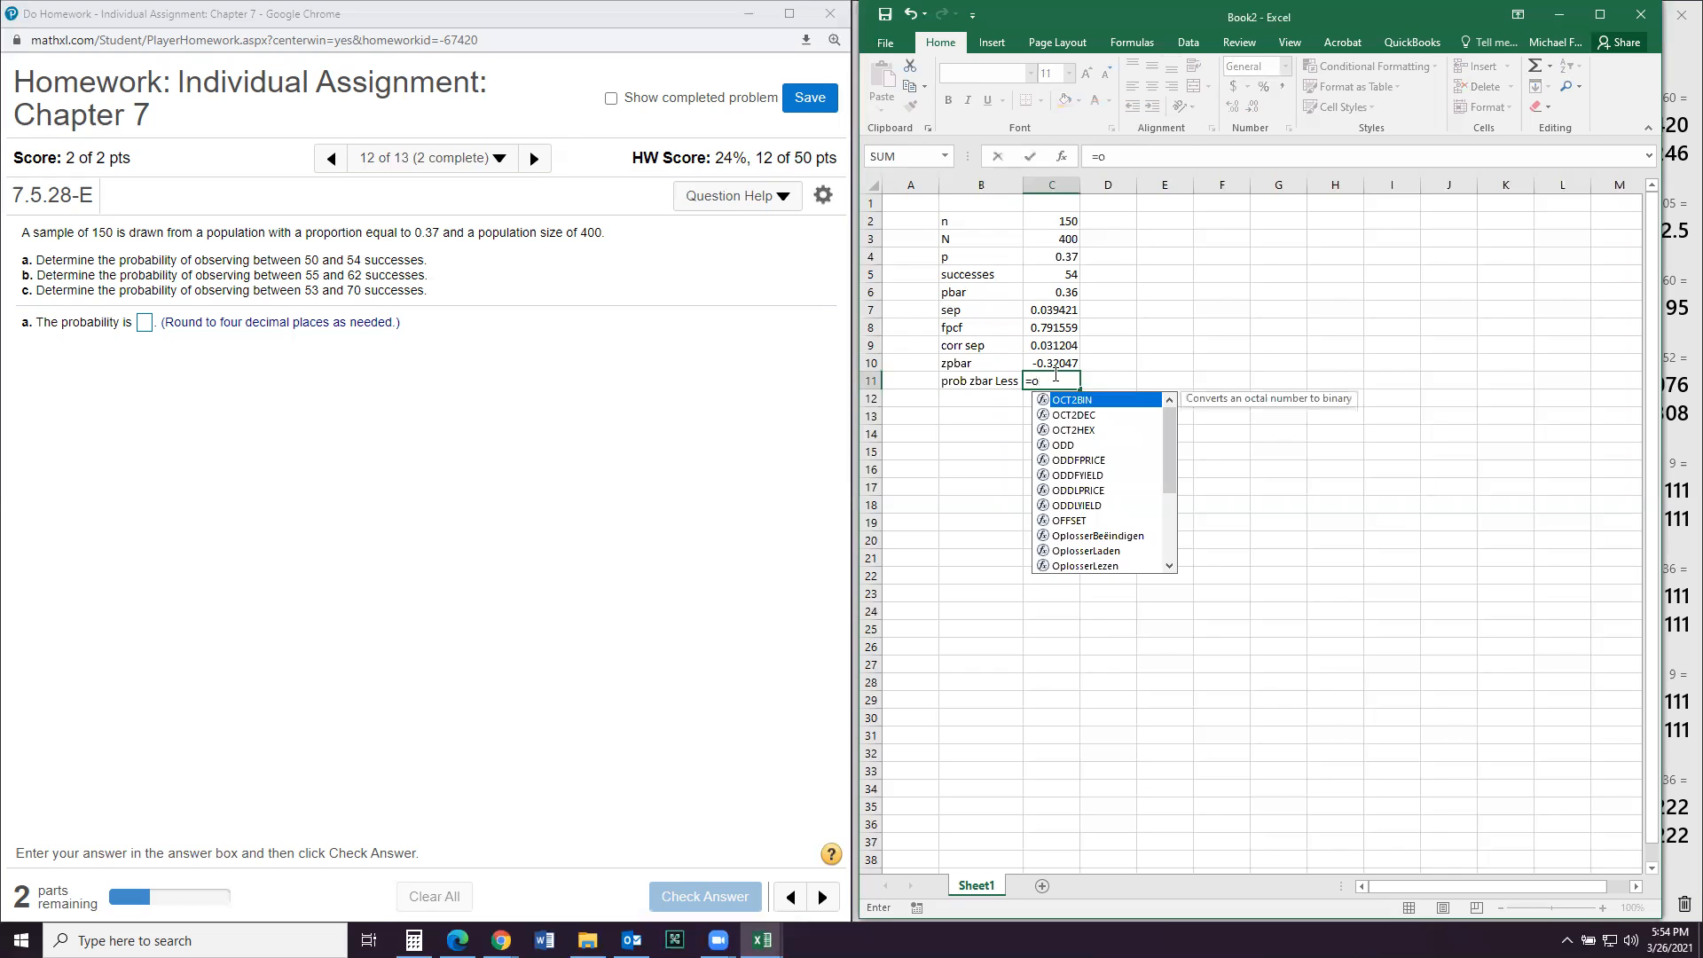
key("BackSpace")
type("norm.s.dist(")
left_click(1046, 363)
type(",tru")
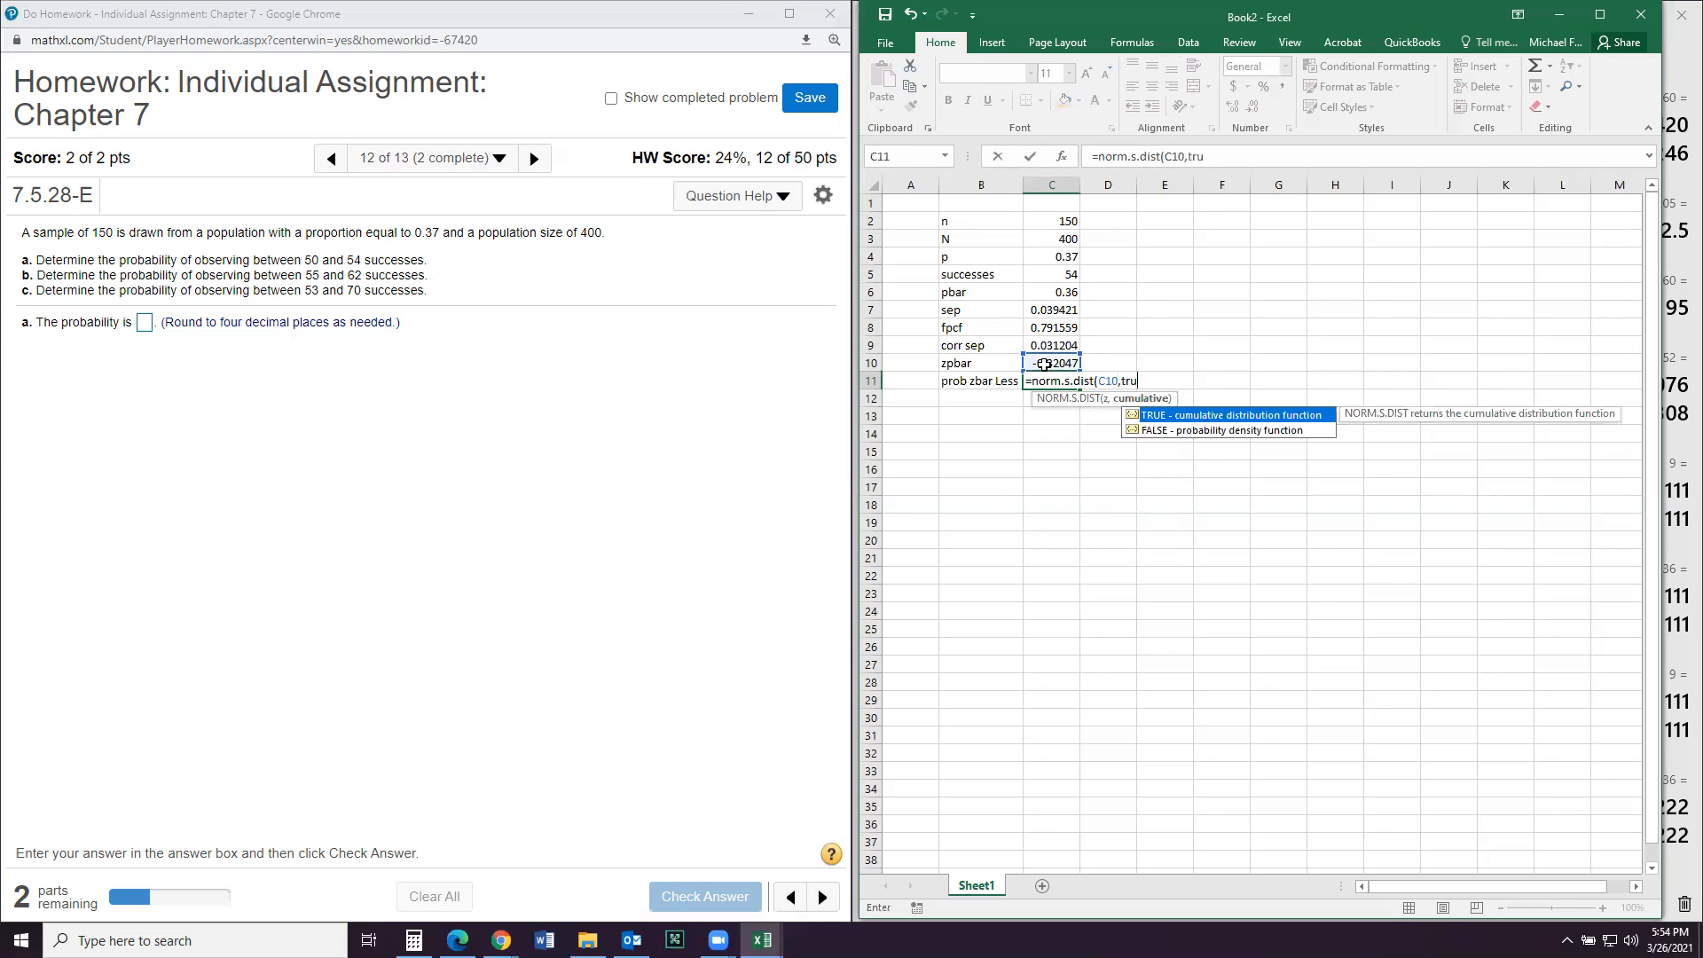
type("e)")
key("Return")
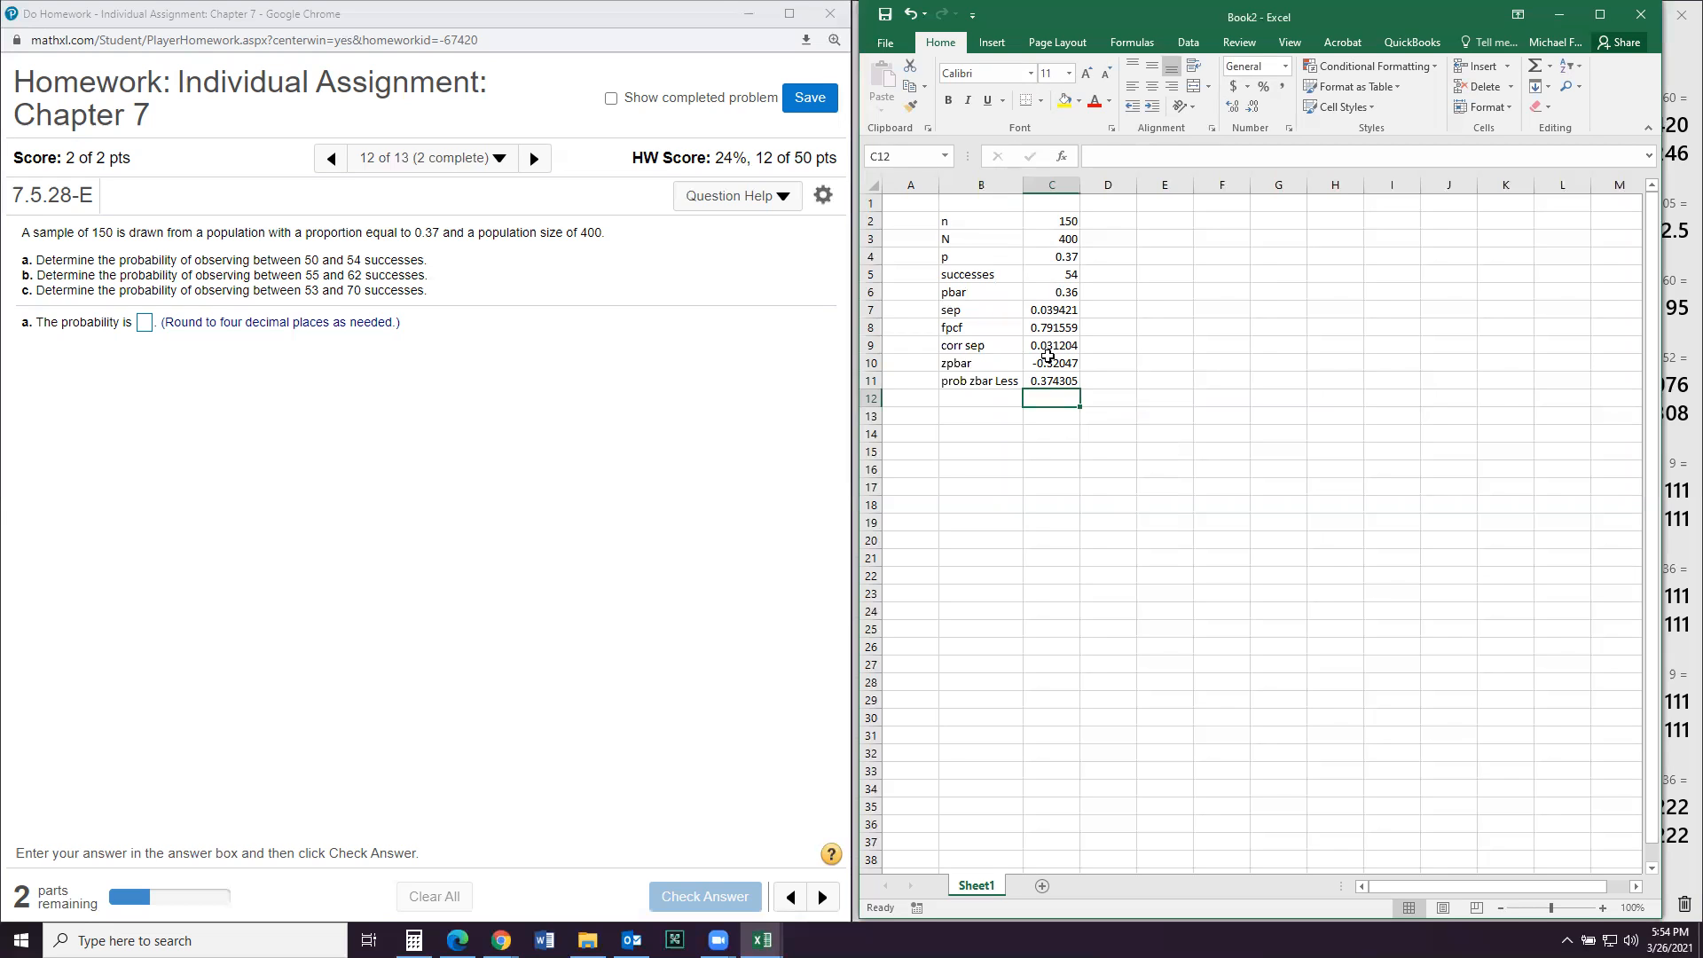
Step: Copy the probability in C11 and paste it as a value only into F11
left_click(1049, 383)
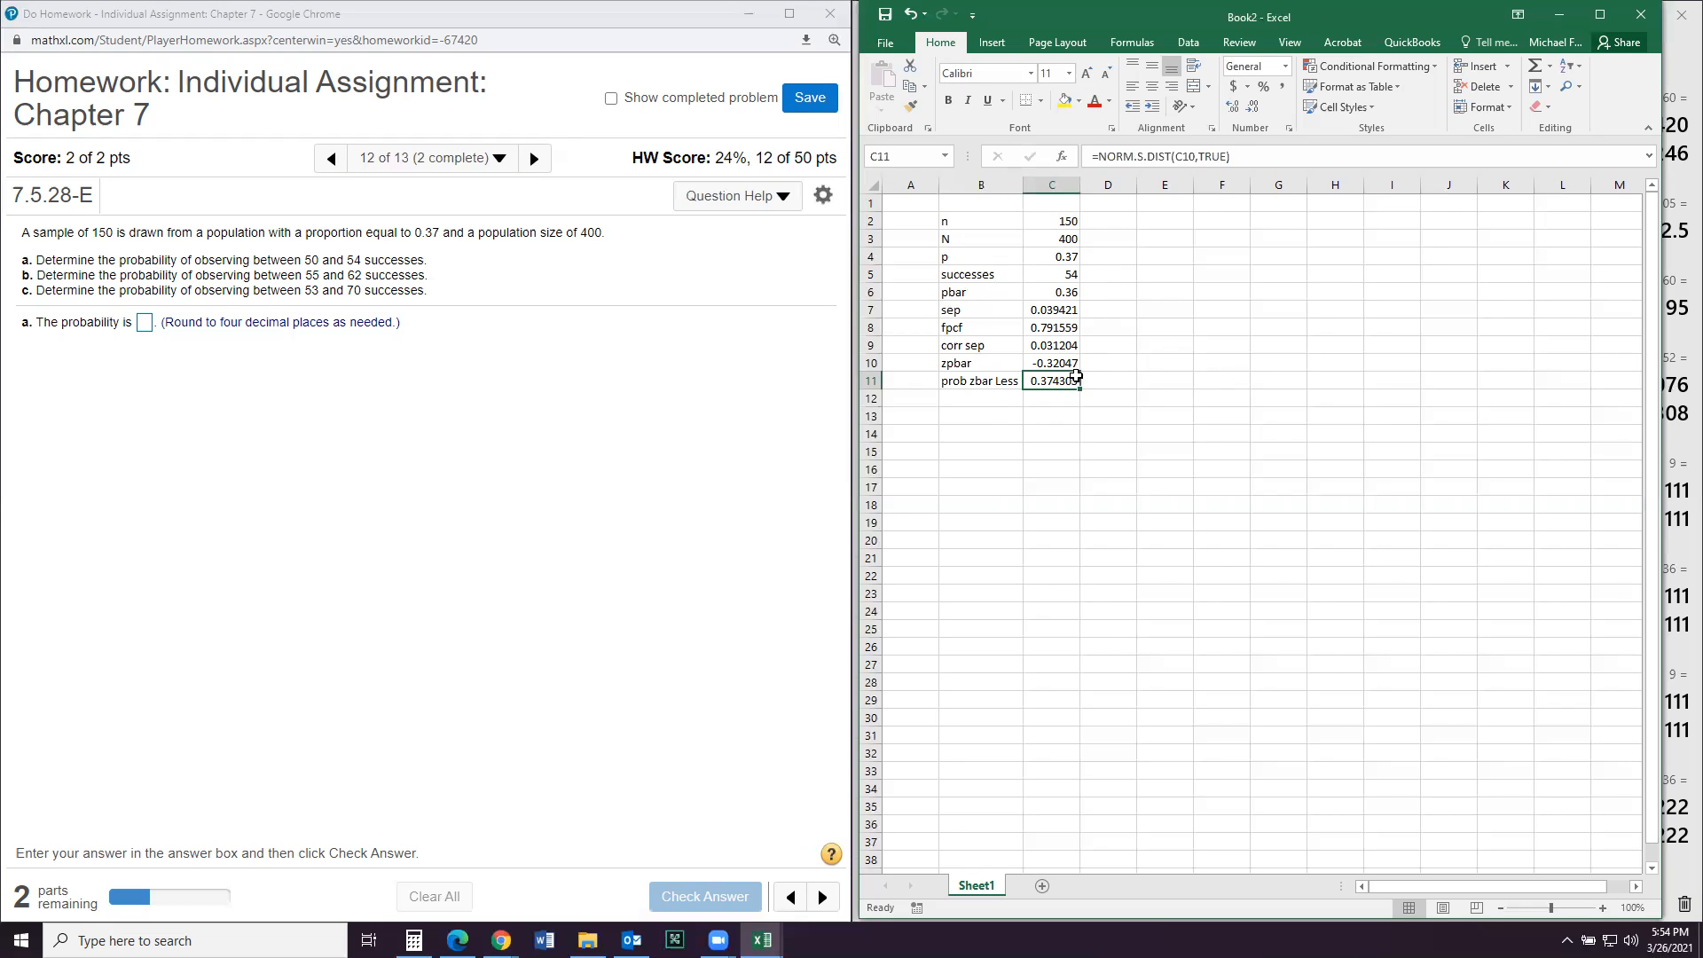
key("ctrl+c")
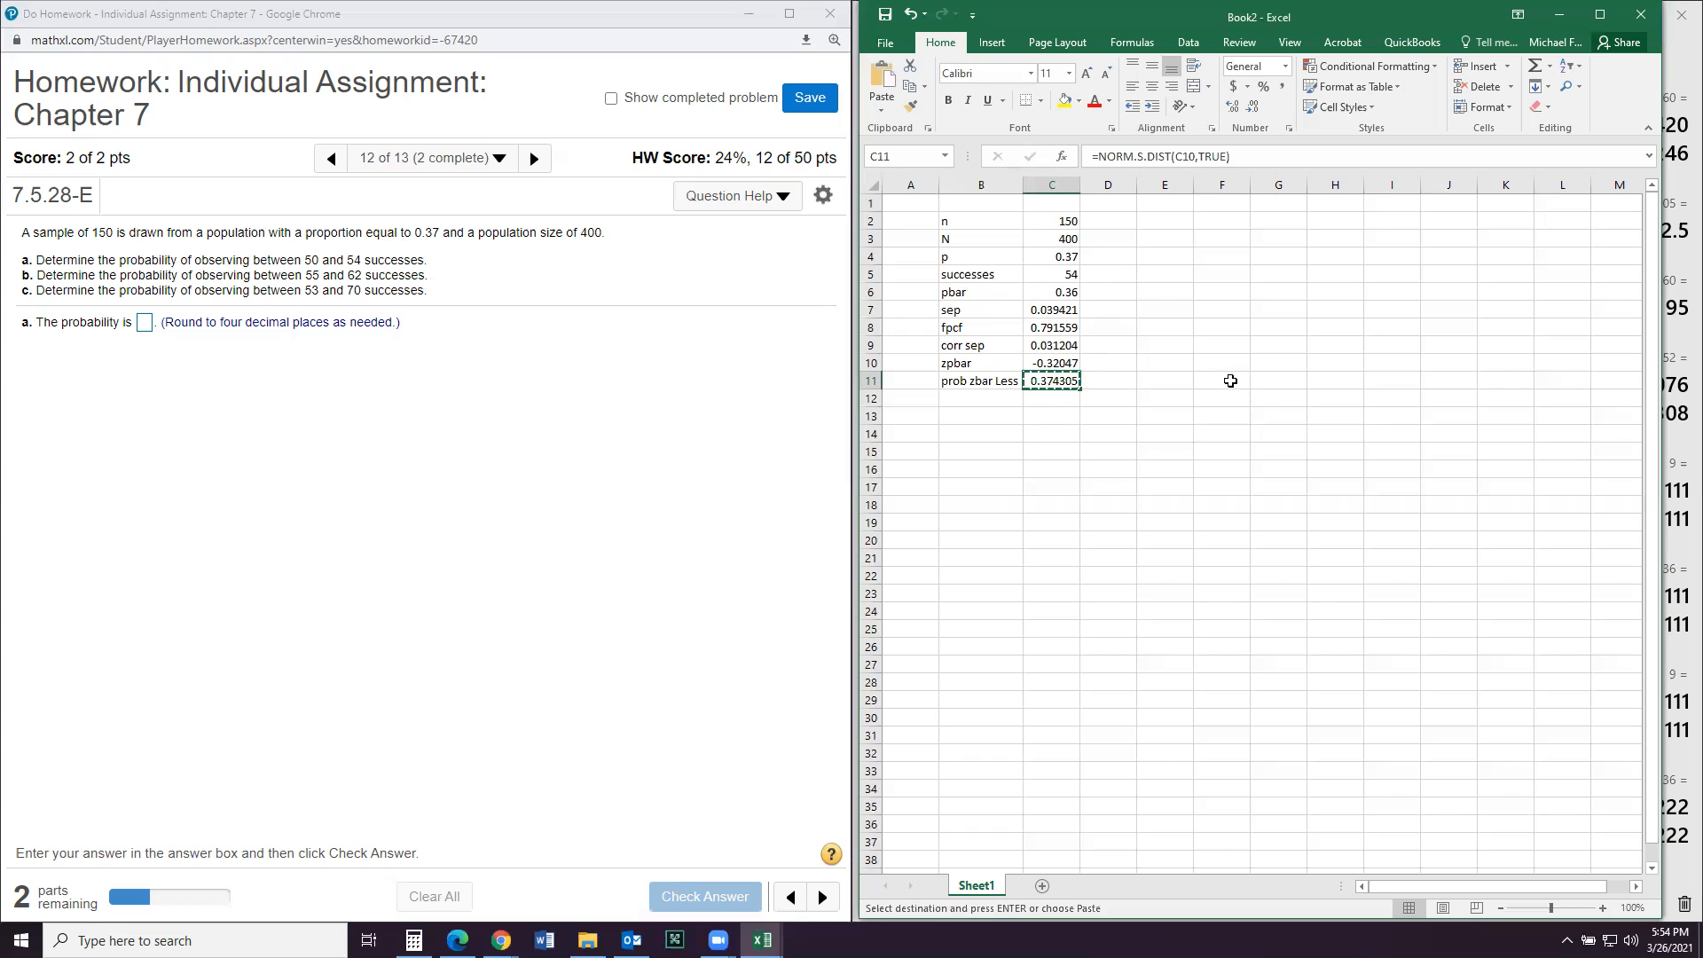
right_click(1224, 380)
left_click(1288, 455)
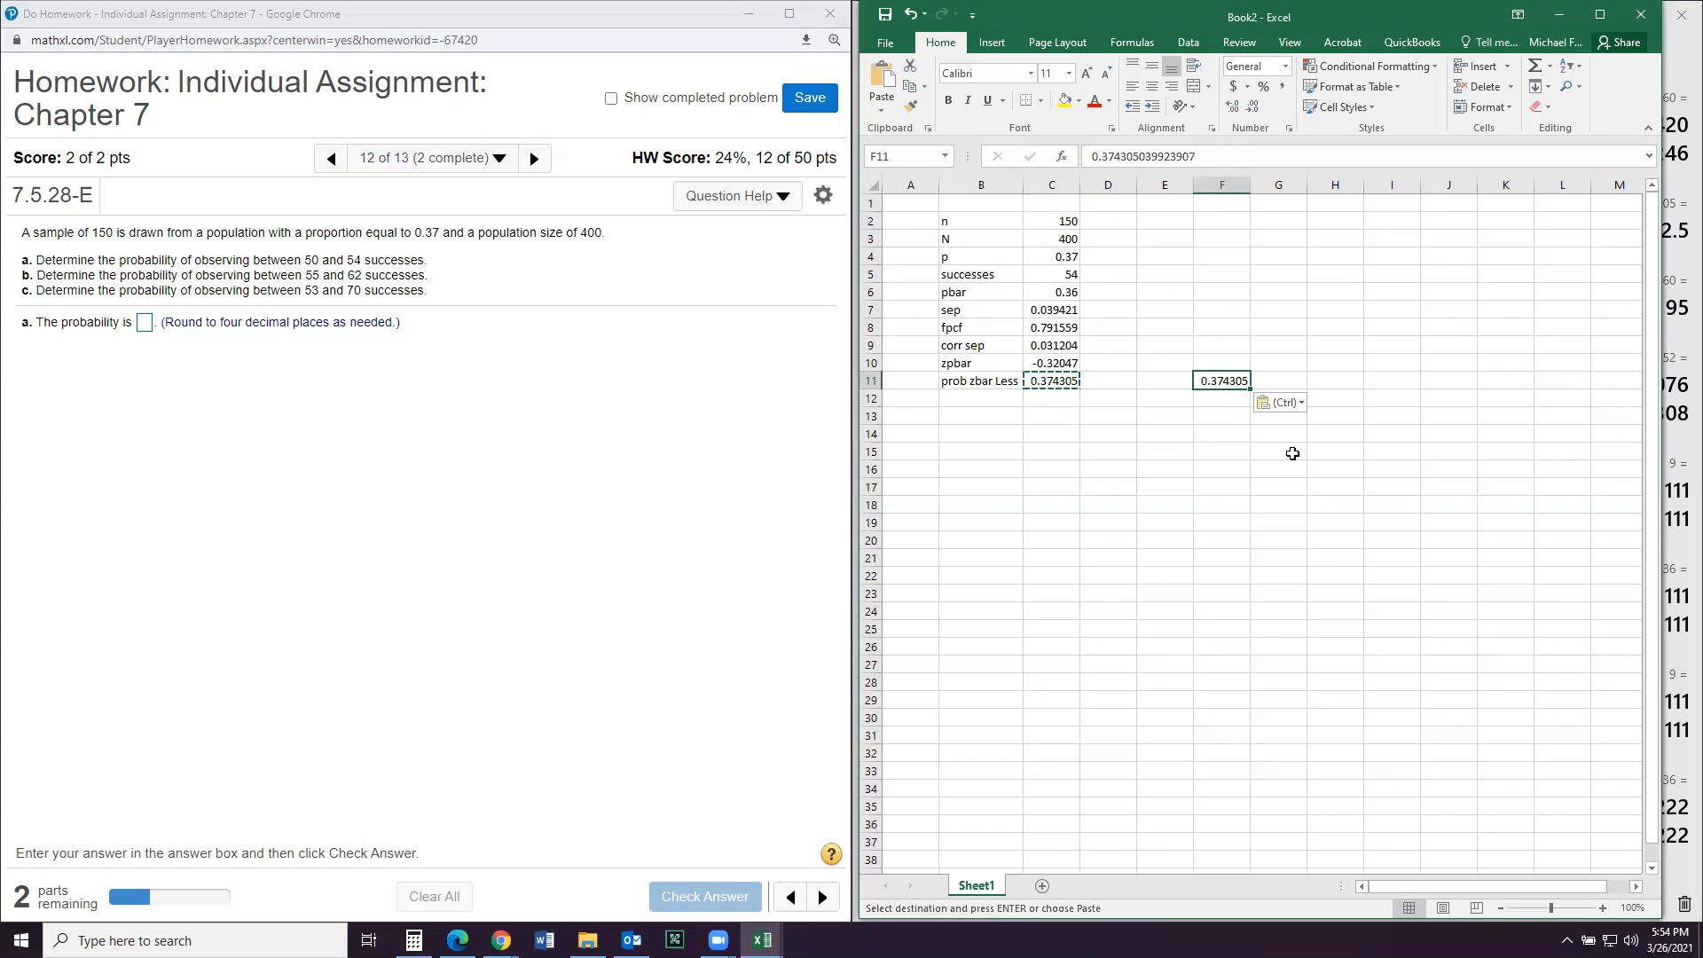
Step: Set the number of successes in C5 to 50
left_click(1044, 273)
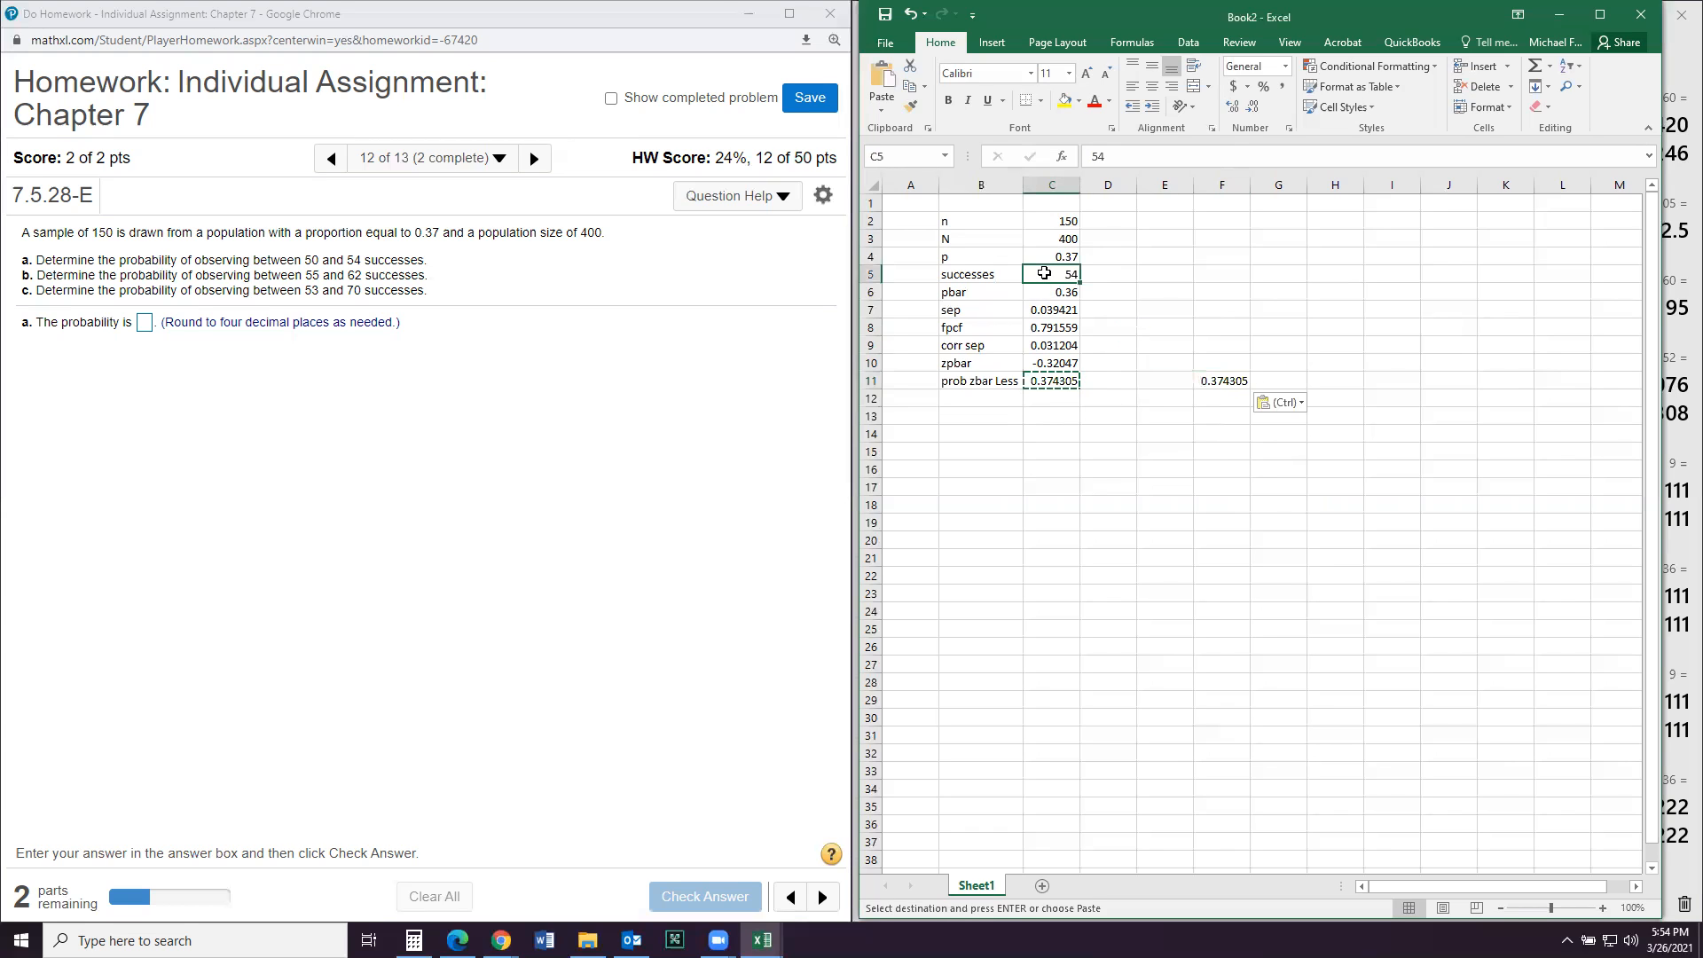
type("5")
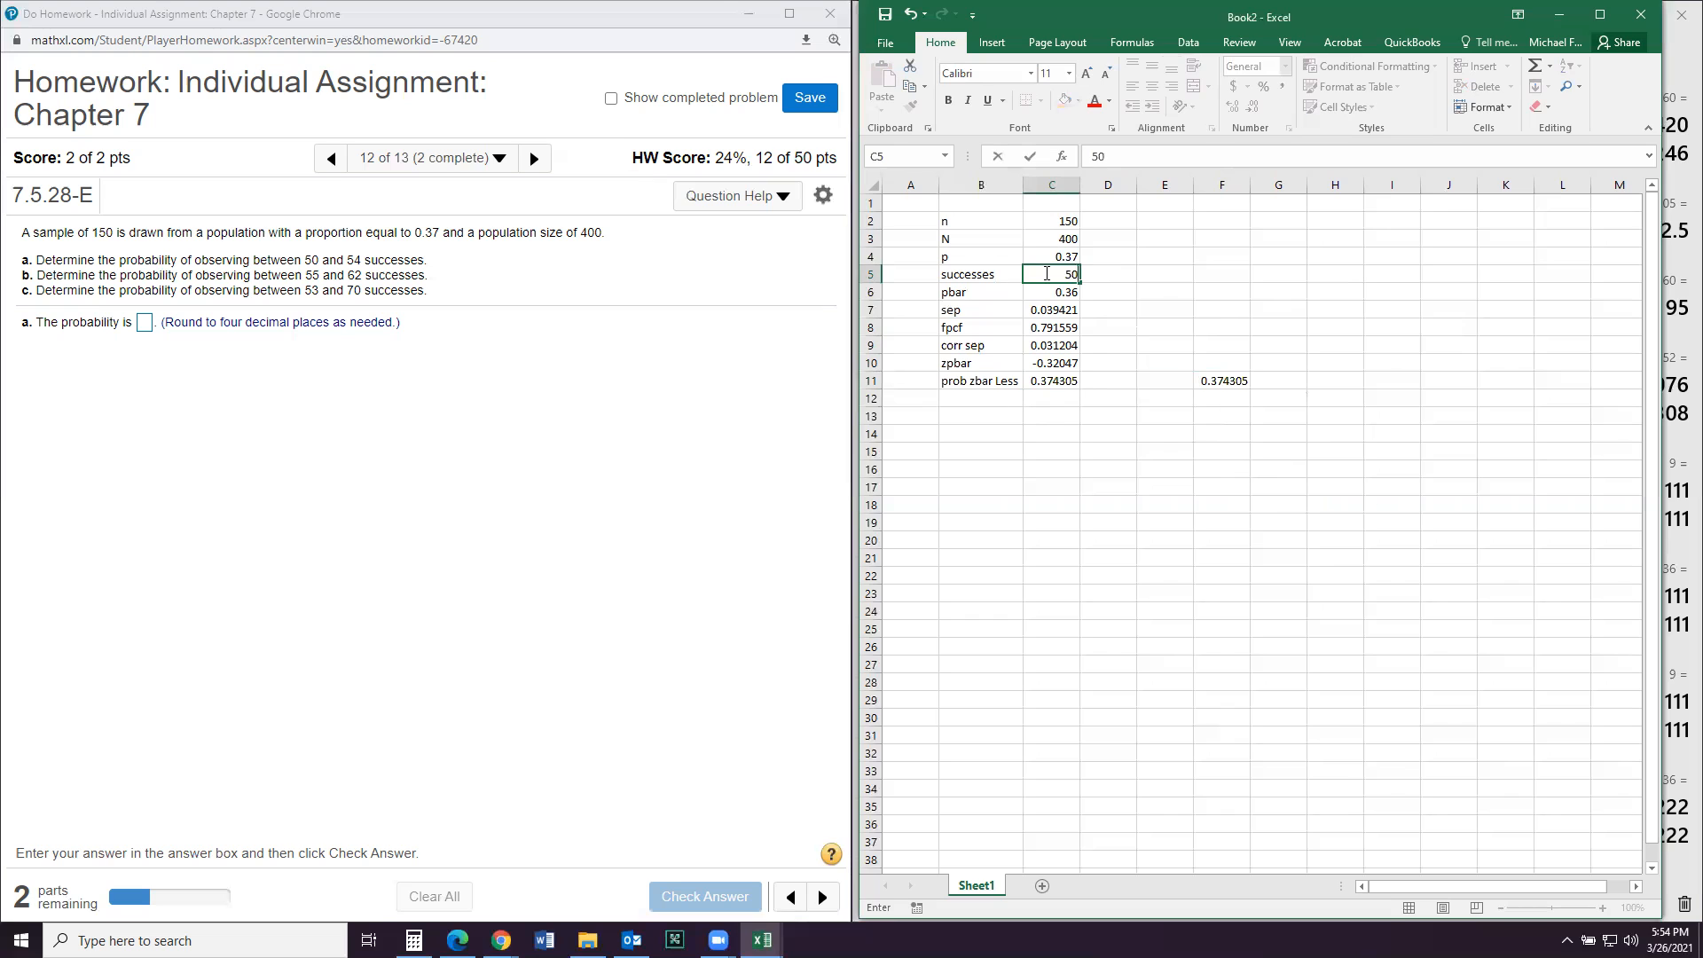
key("Return")
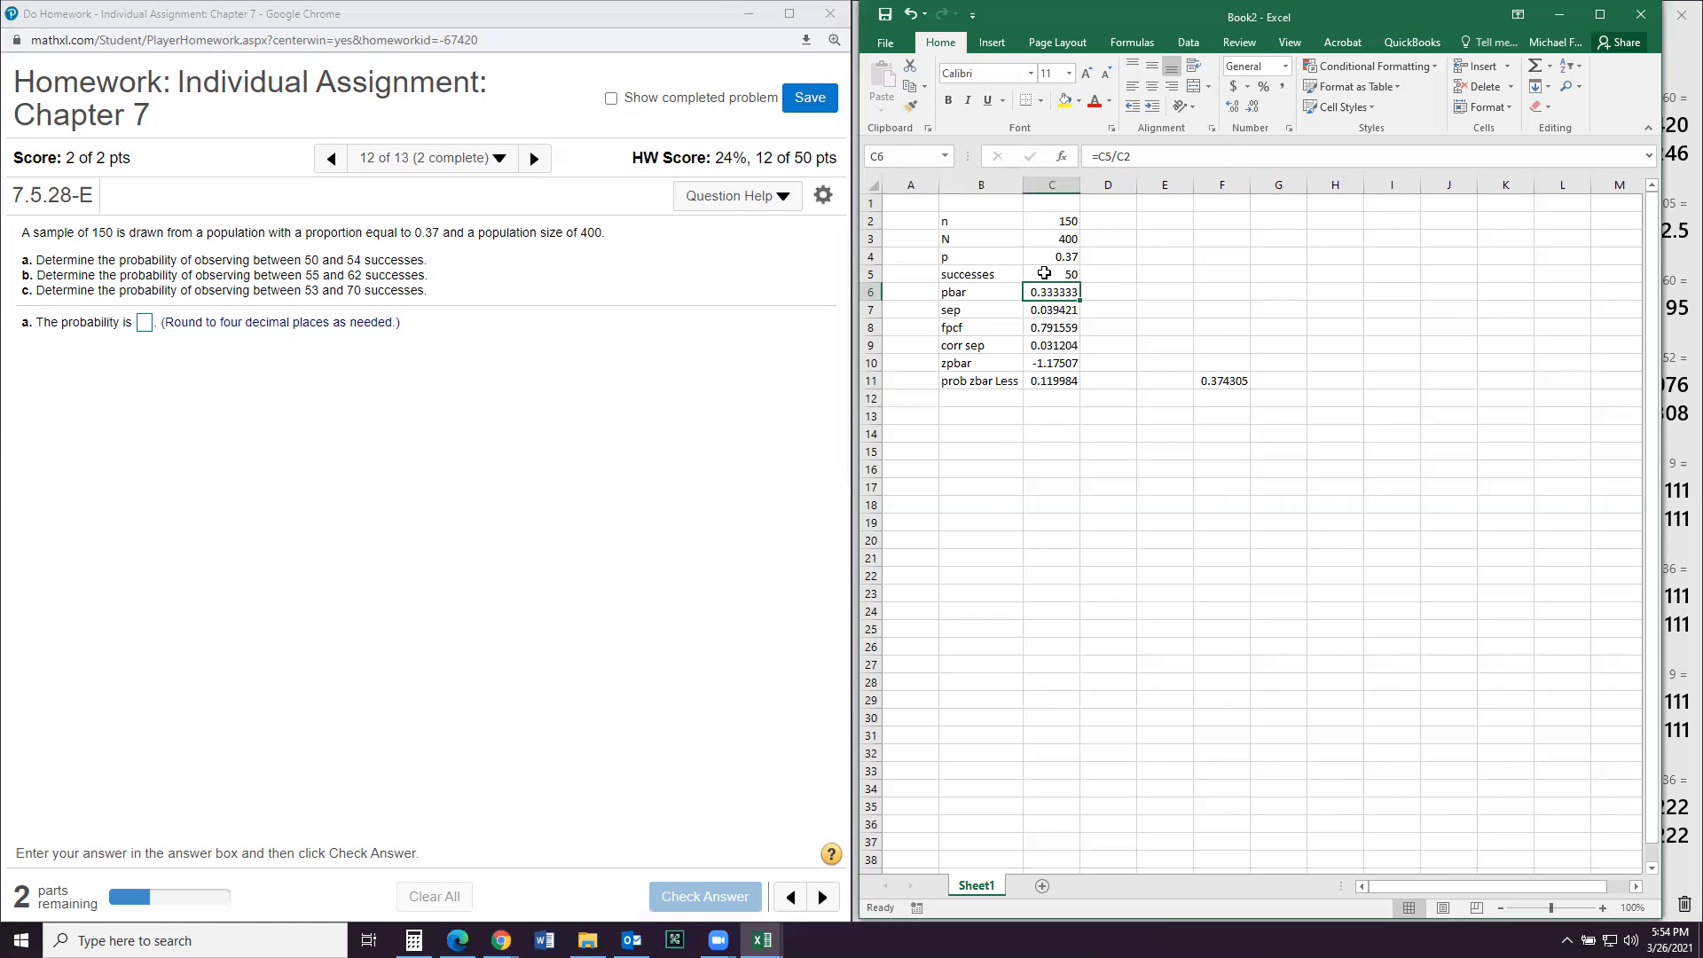
Step: Calculate the difference between the two probabilities in F12 with the formula =F11-C11
left_click(1207, 396)
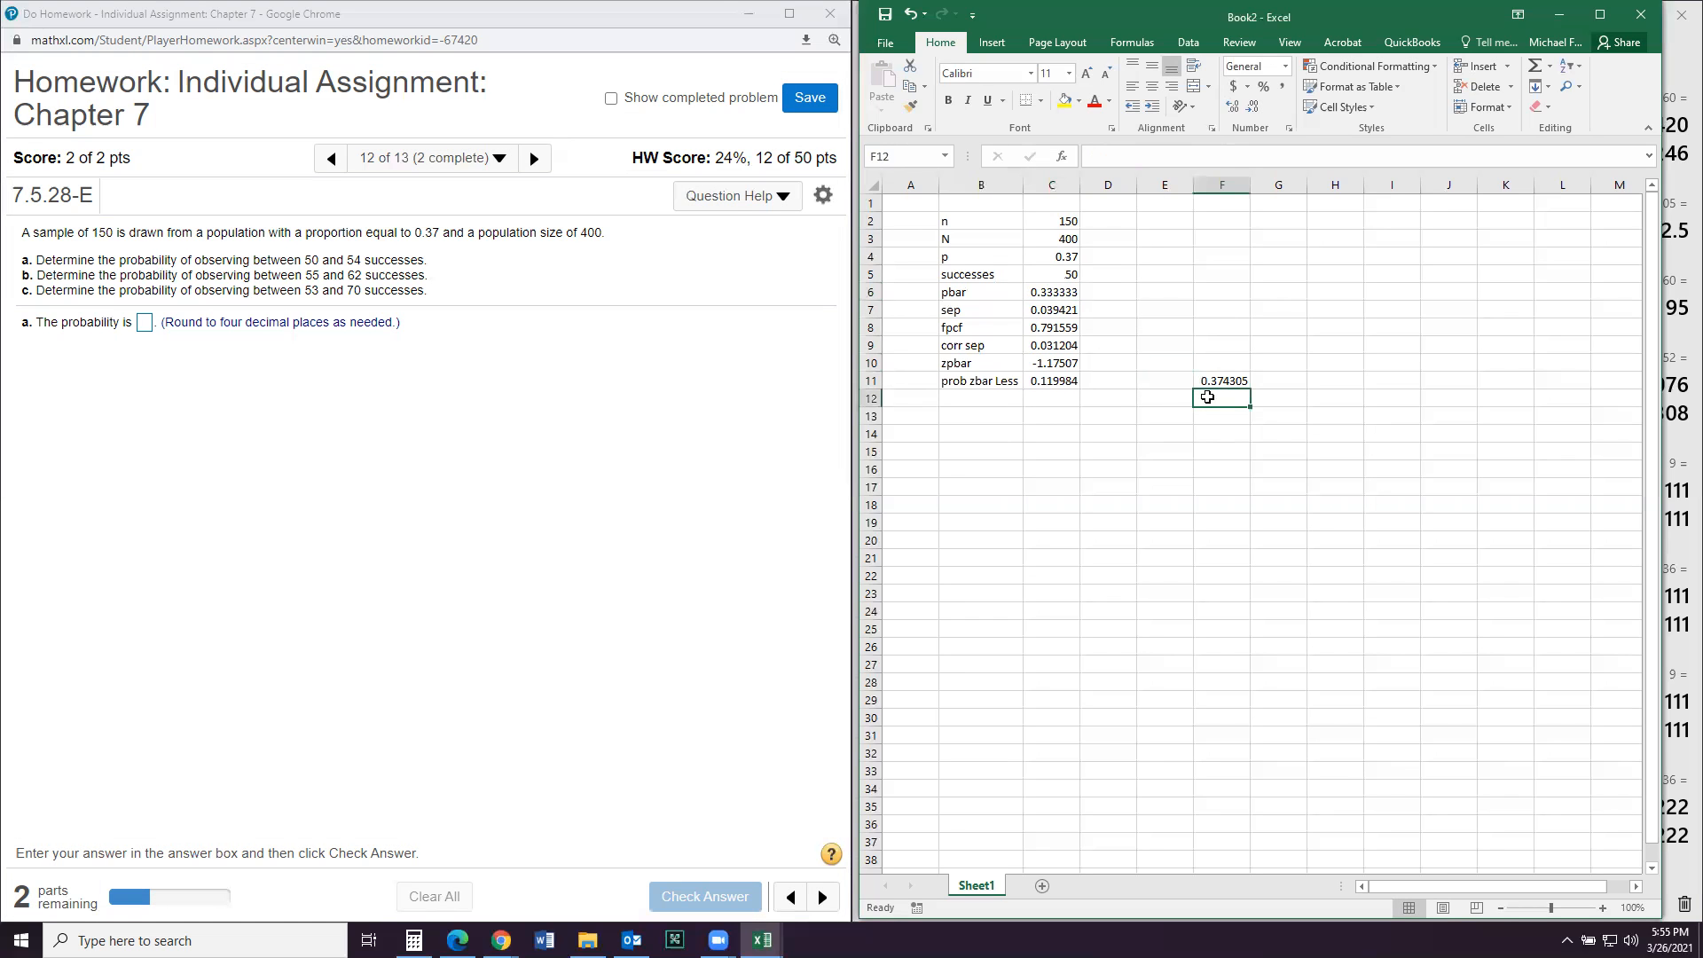
type("=")
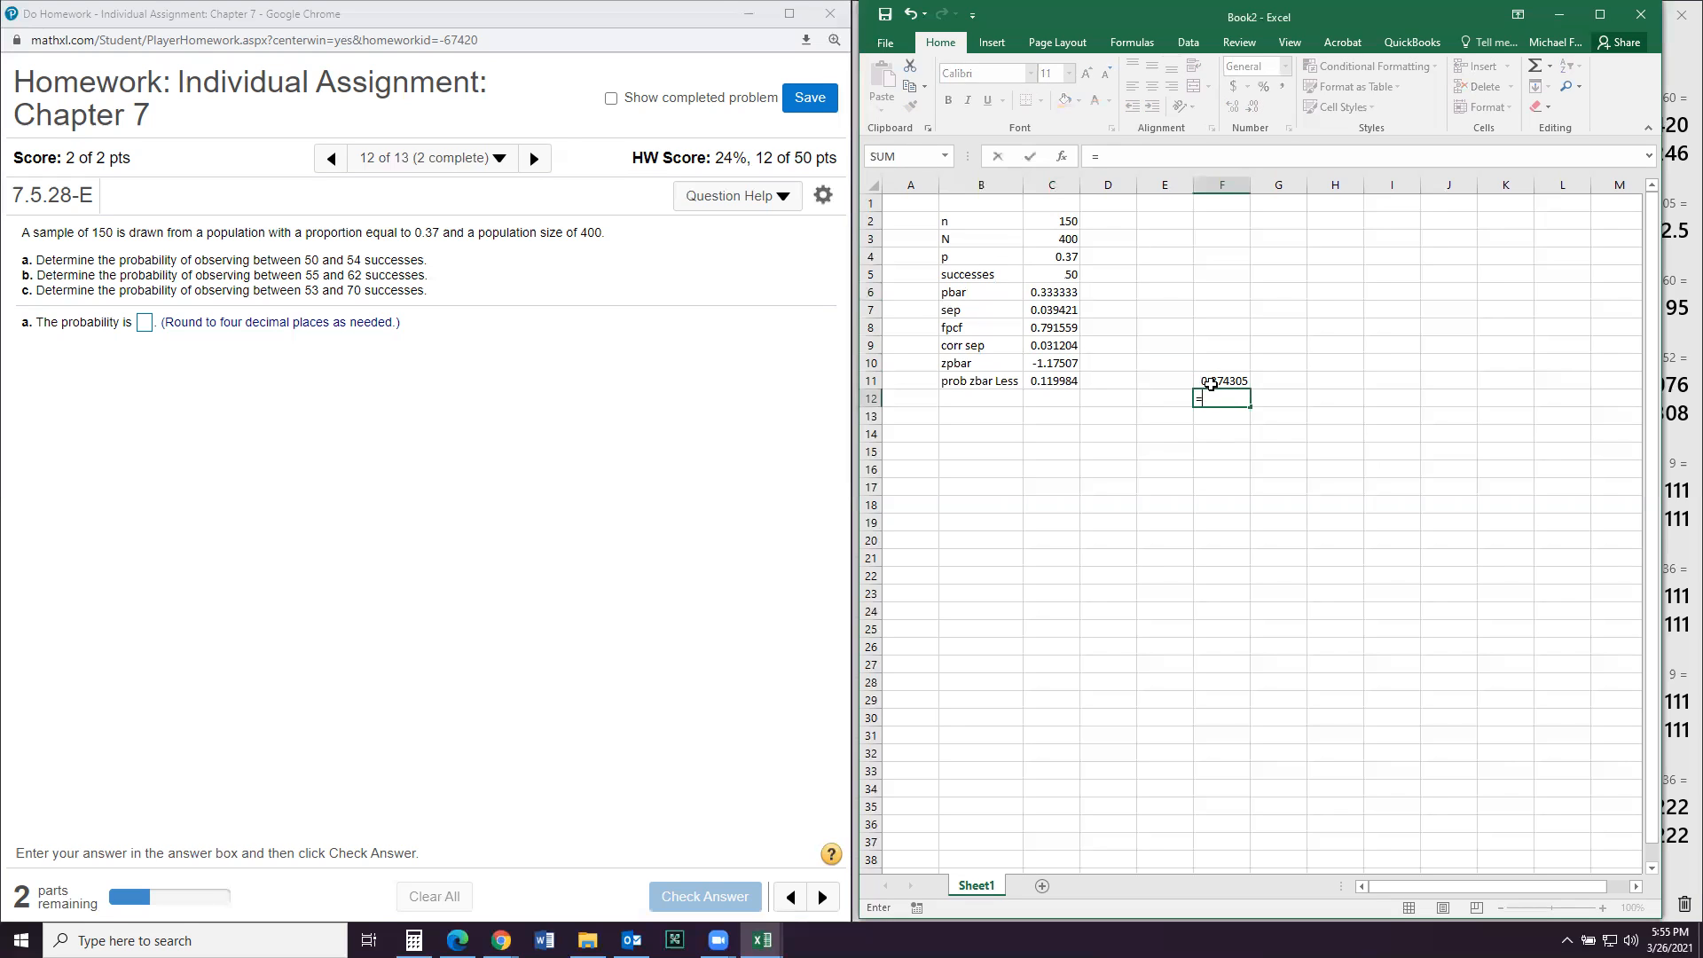
left_click(1210, 384)
type("-")
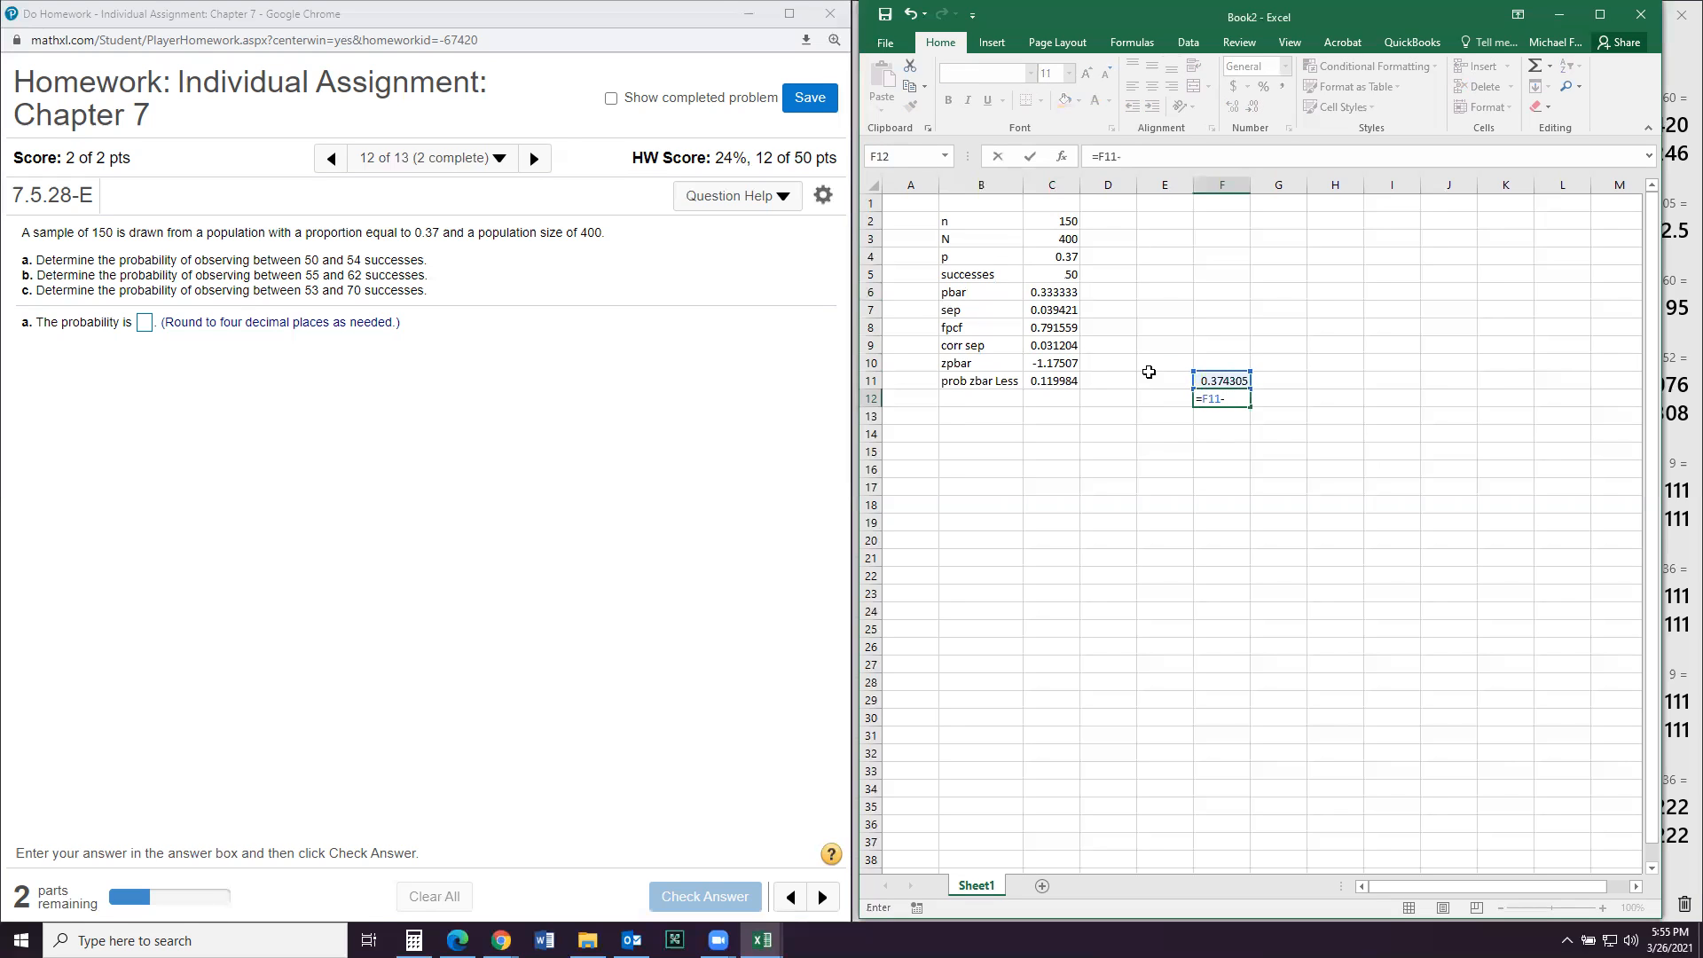
left_click(1038, 383)
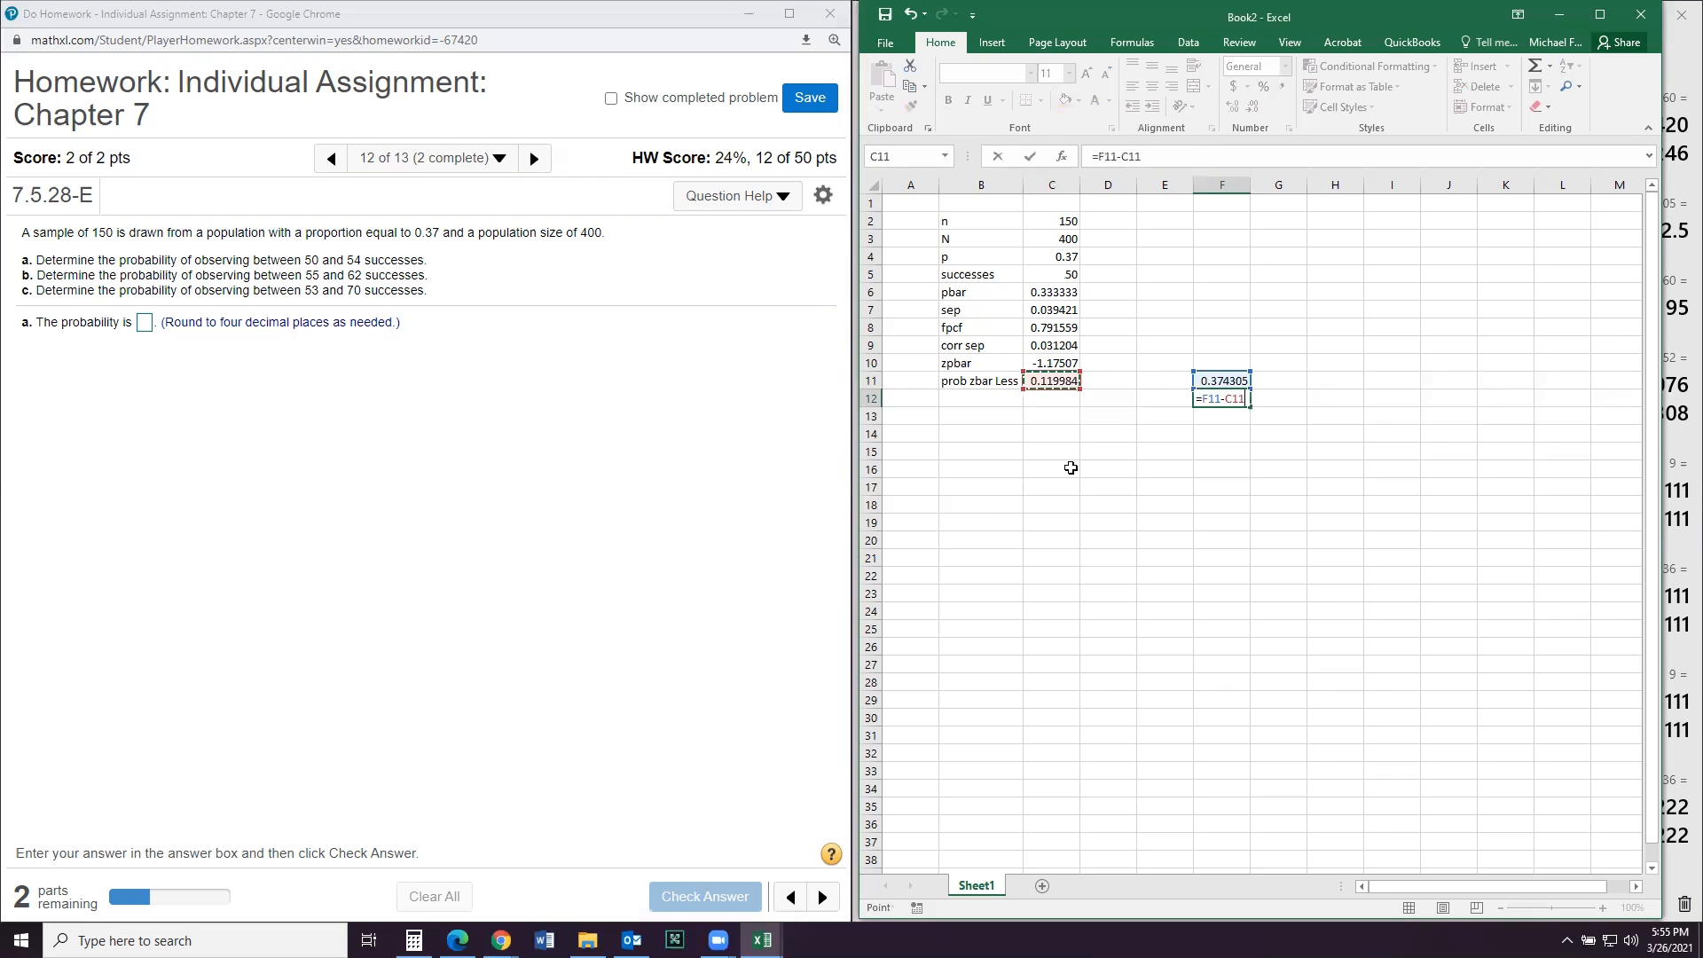
key("Return")
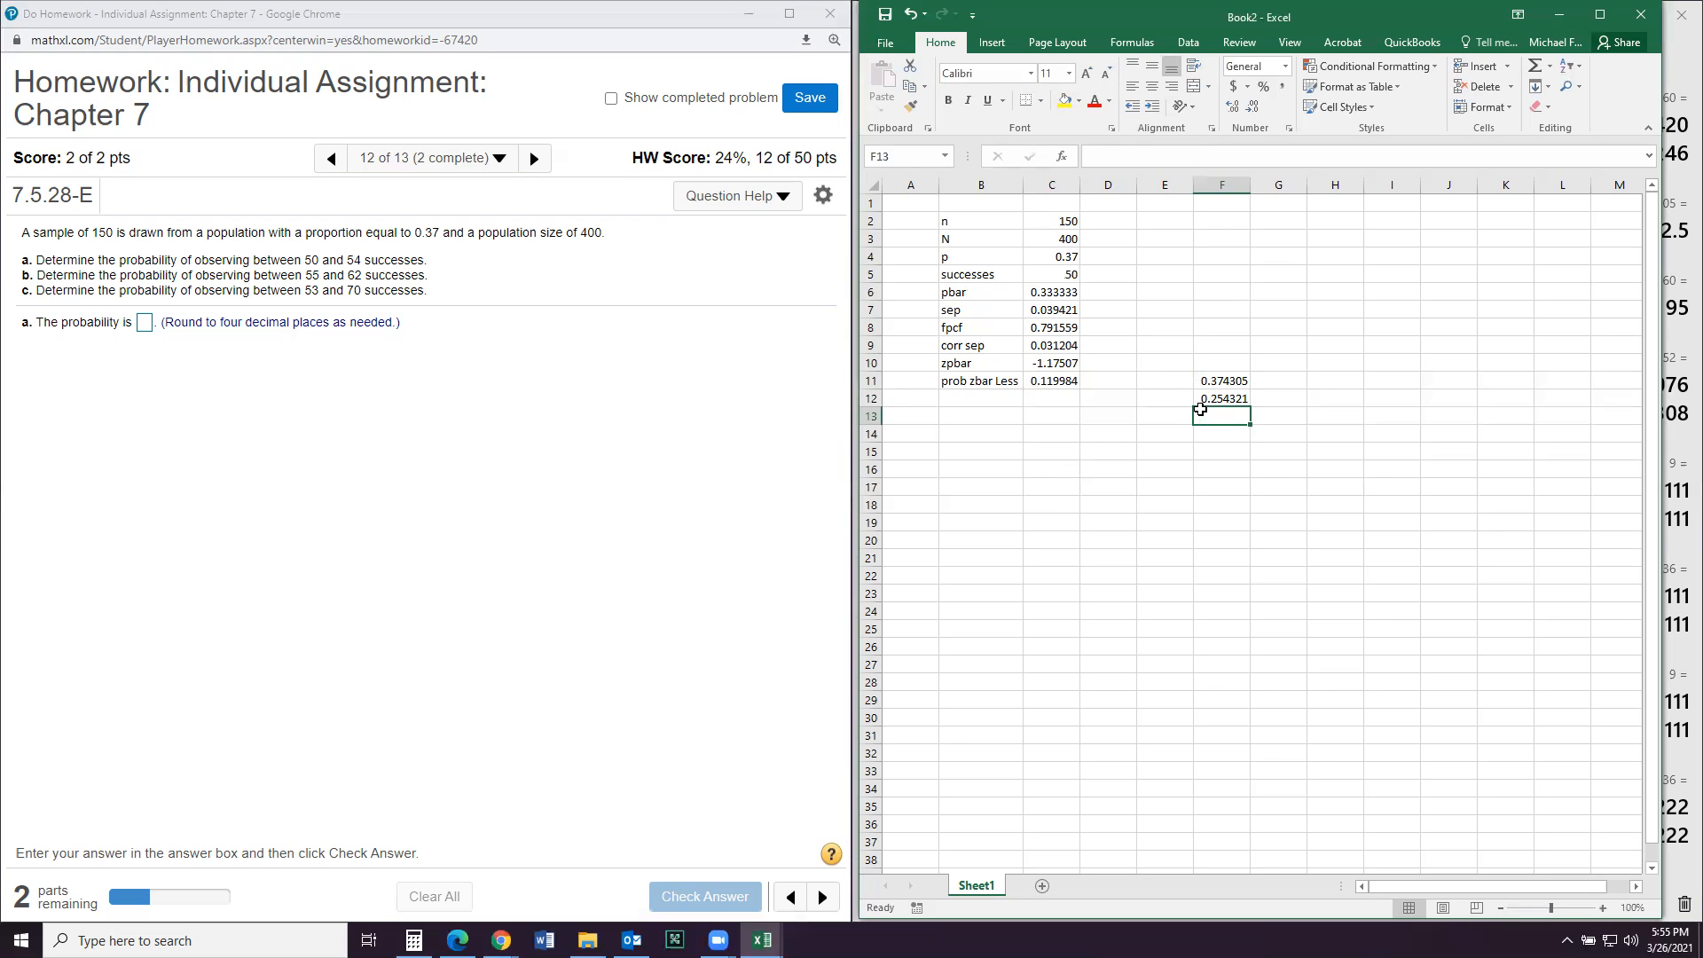
Step: On the homework page in Chrome, enter .2543 as the probability for part a and submit it
left_click(146, 323)
type(".2543")
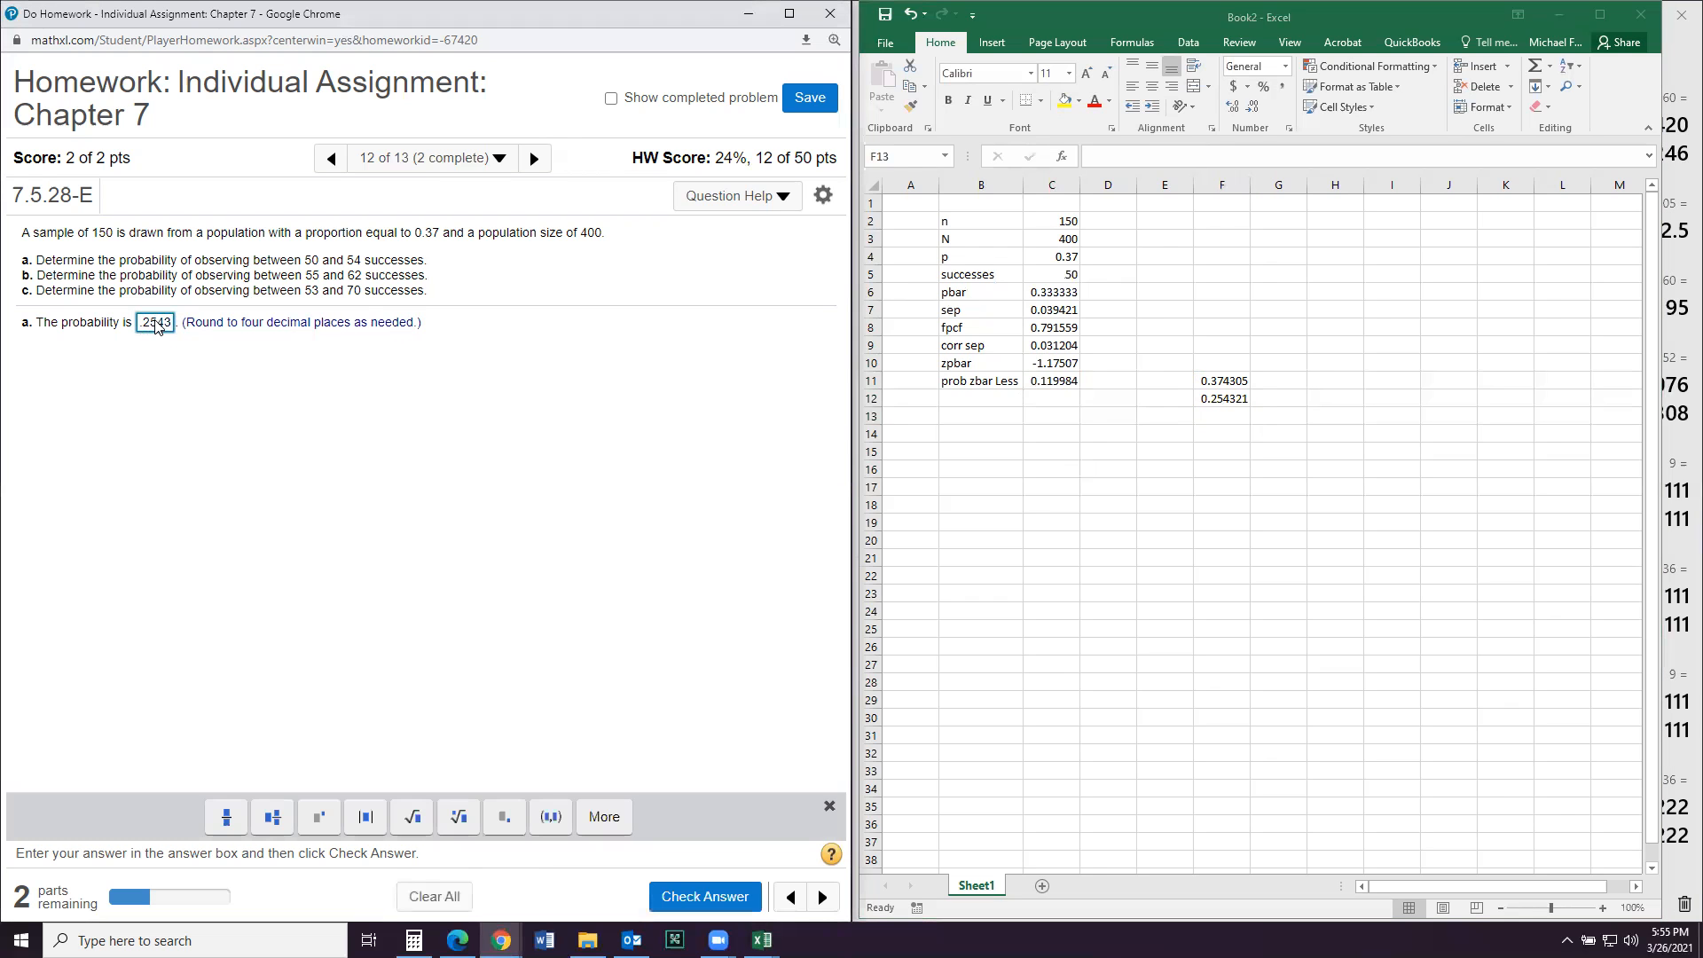
key("Return")
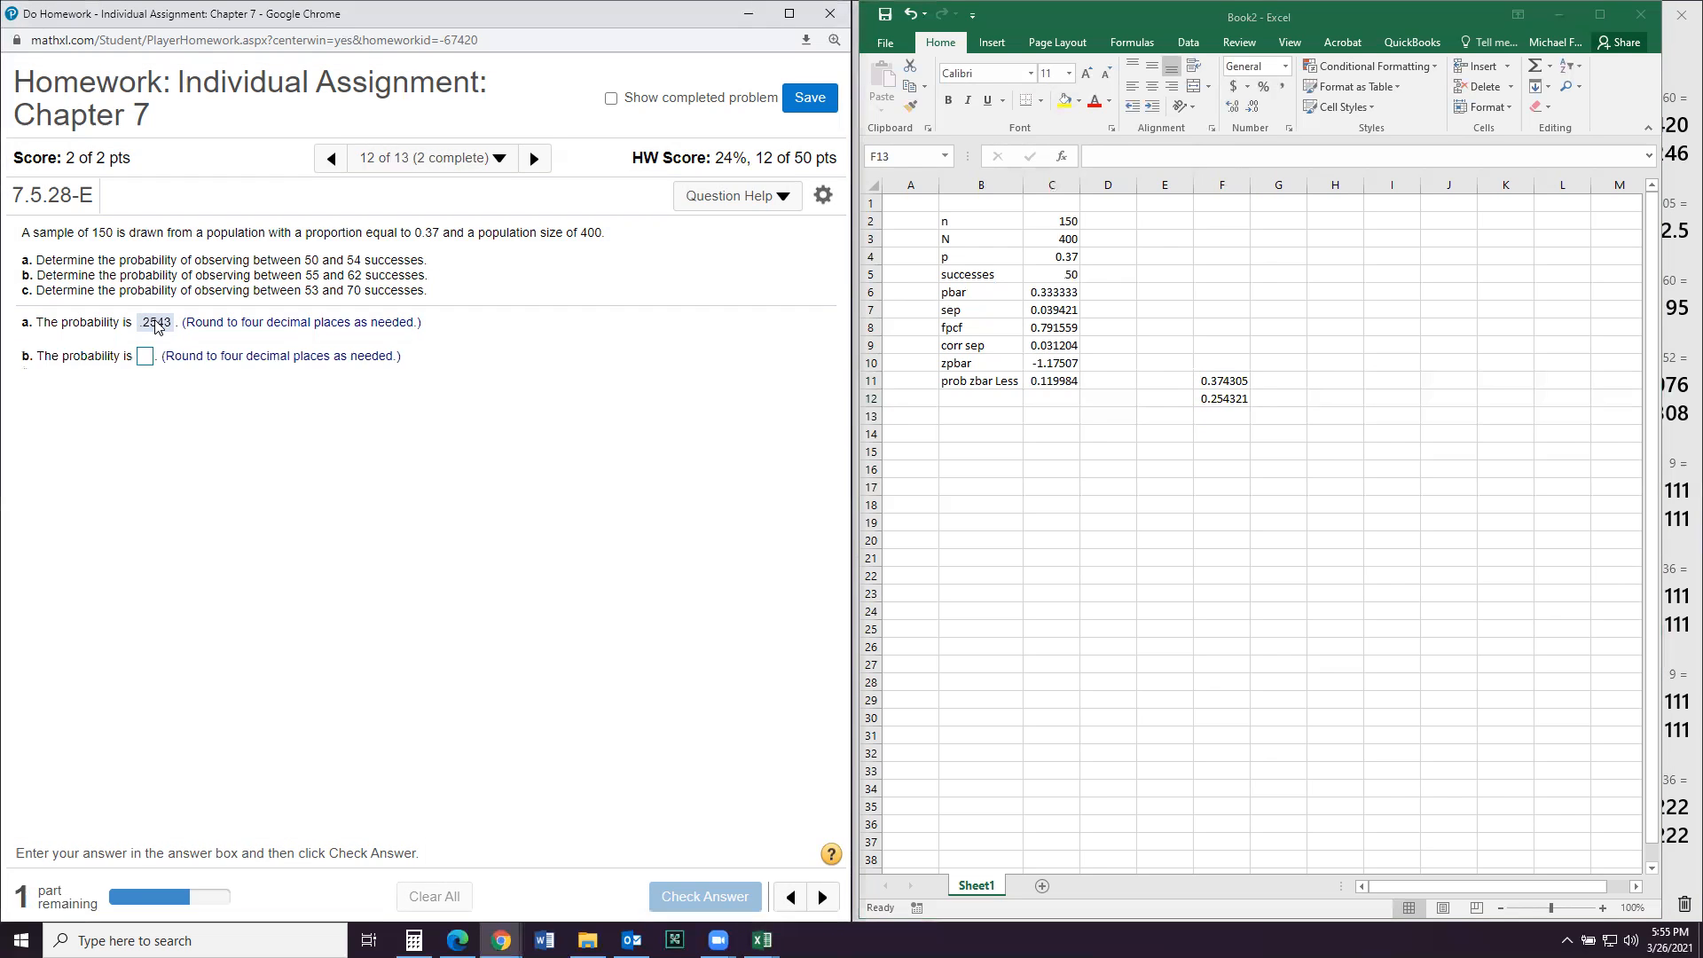
Step: In the Excel workbook, clear the contents of cells F11:F12
left_click_drag(1208, 379, 1206, 401)
key("Delete")
left_click(1106, 466)
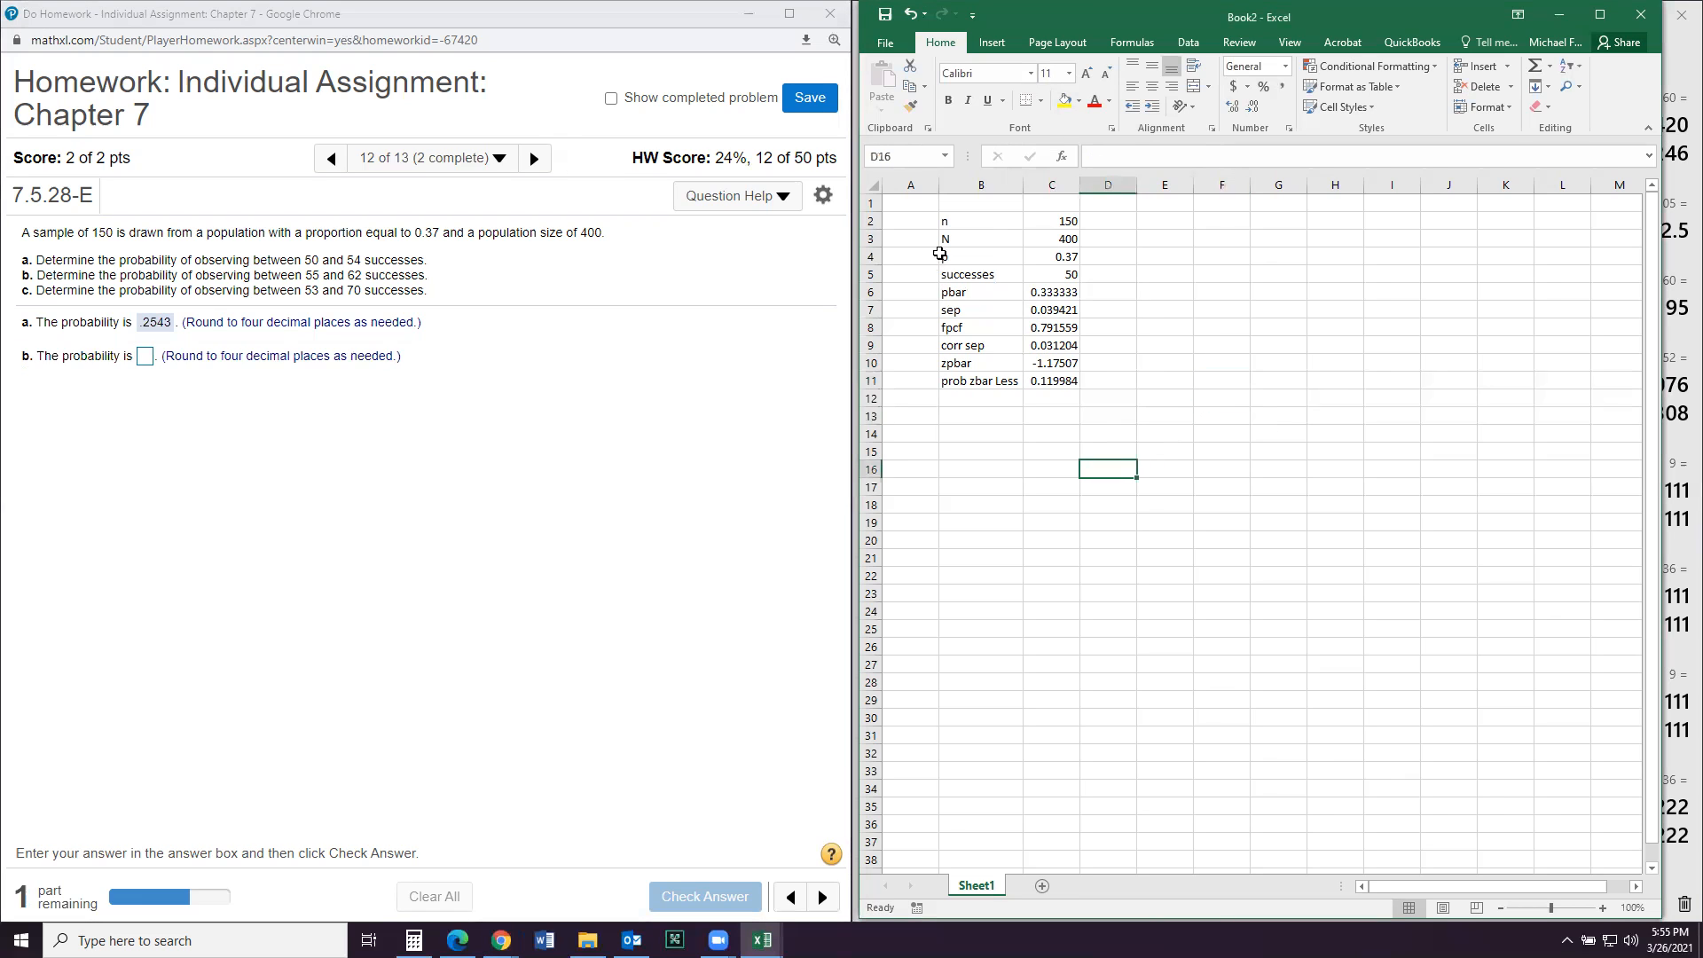
Step: Copy the calculation table in B2:C11 to E2 and fit column E's width to its labels
left_click_drag(955, 223, 1047, 385)
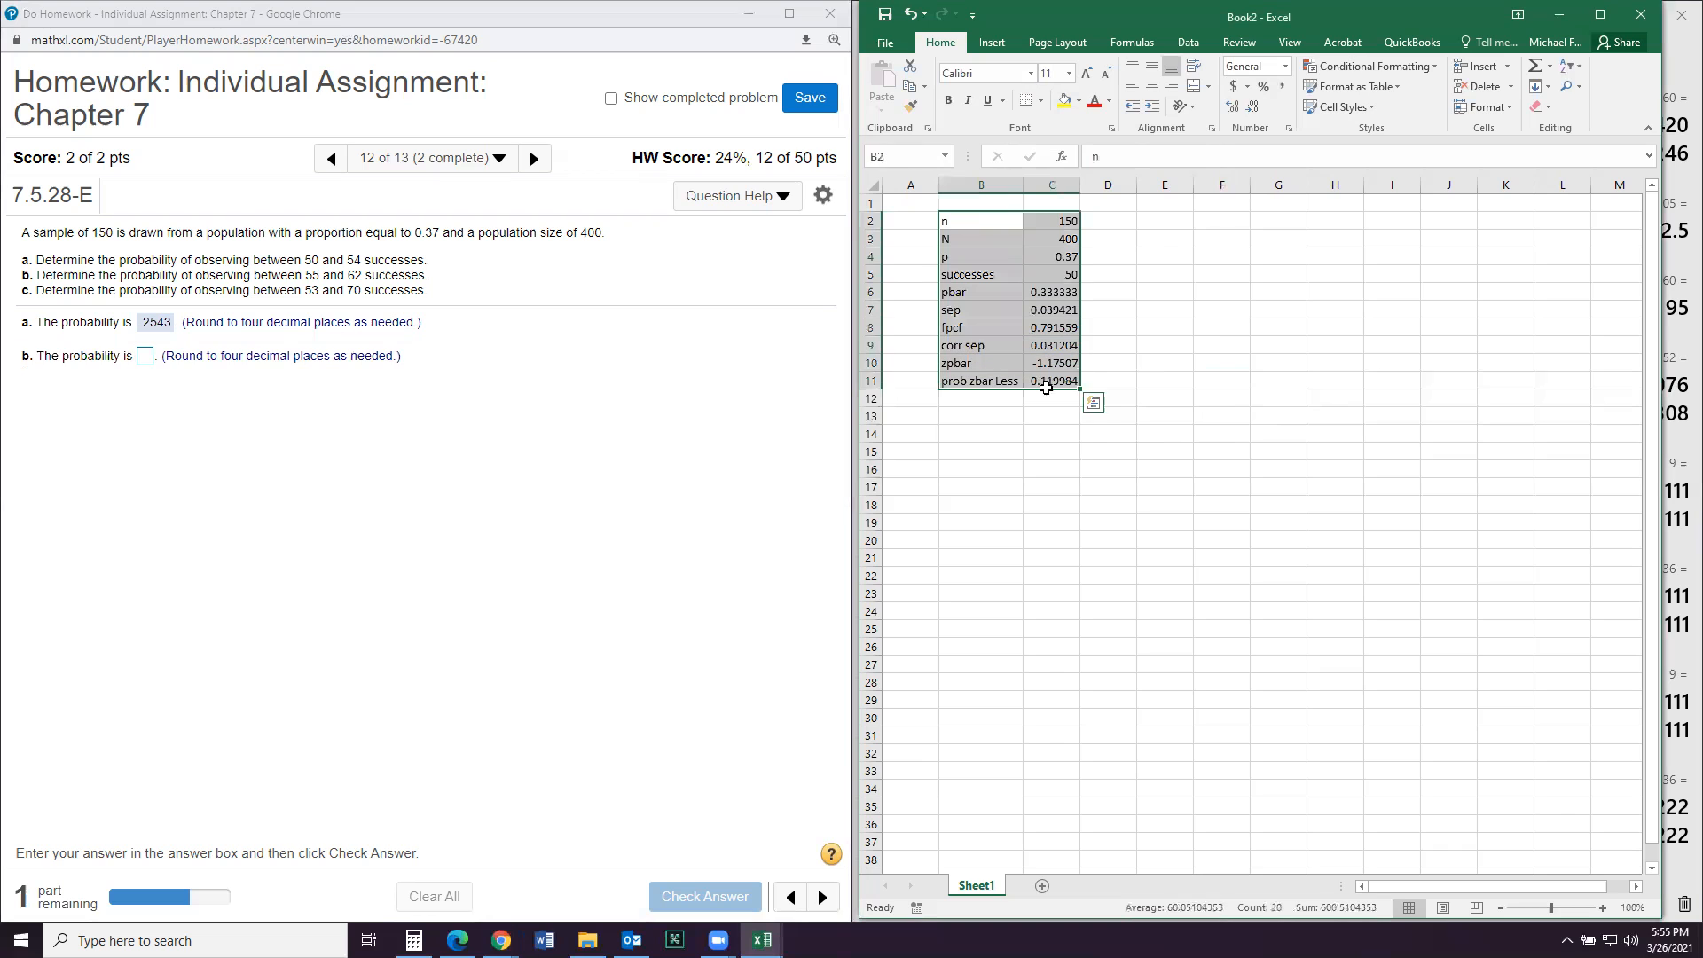
key("ctrl+c")
left_click(1161, 224)
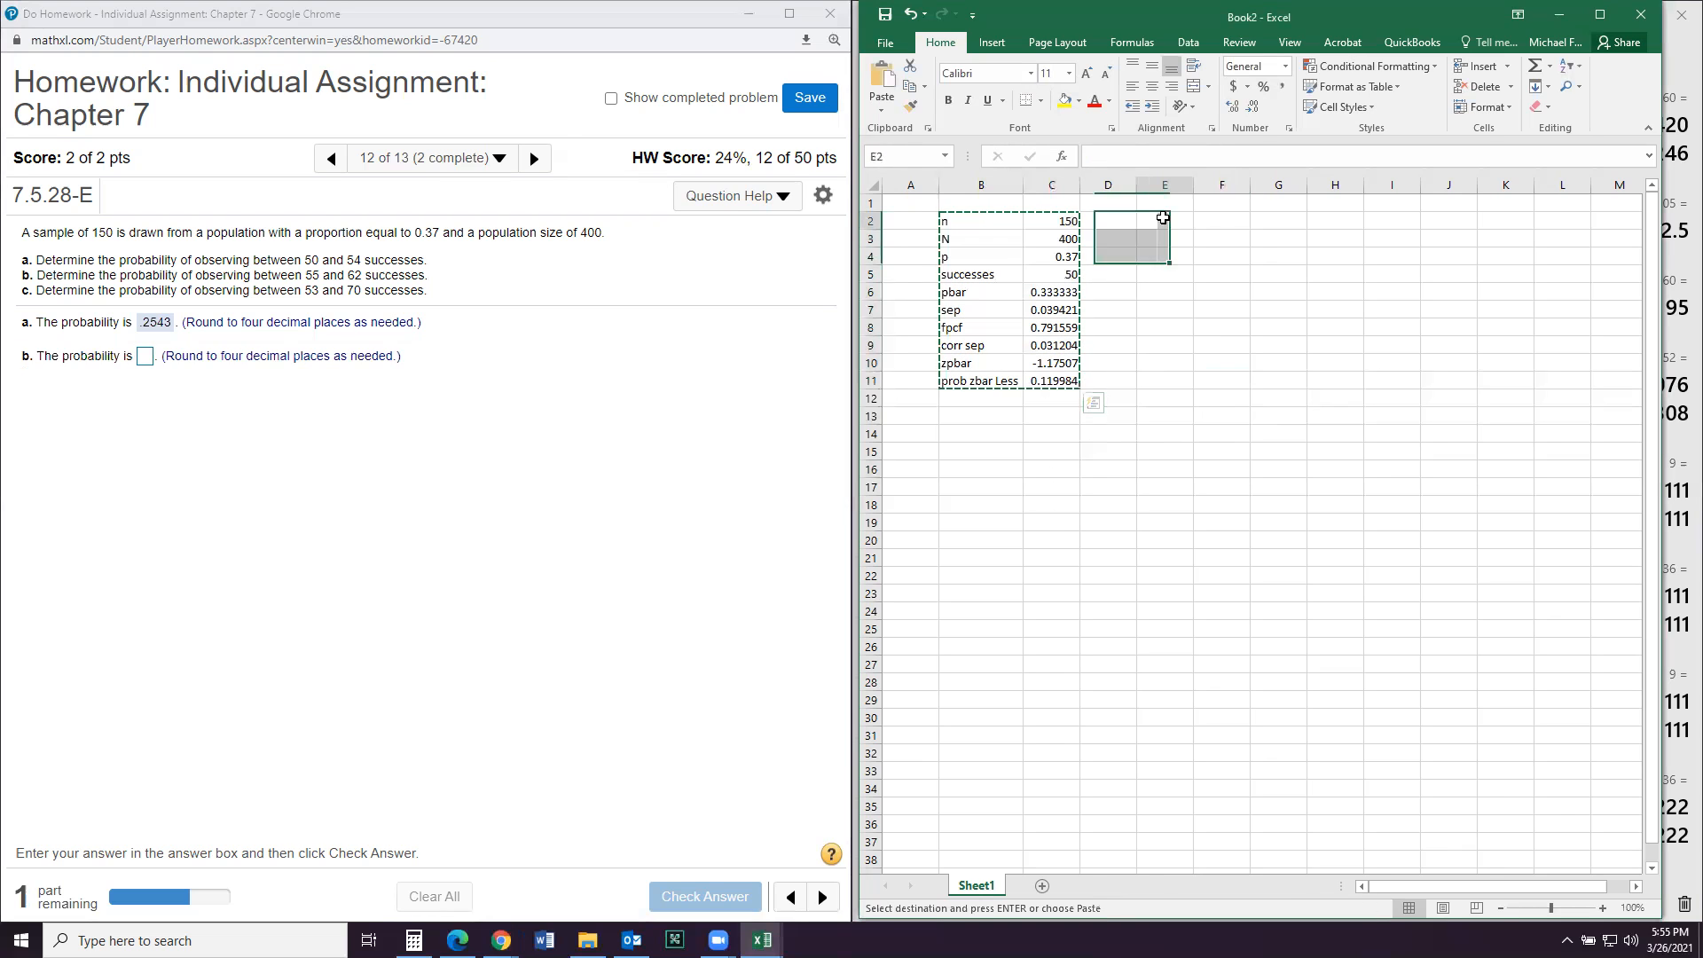
key("ctrl+v")
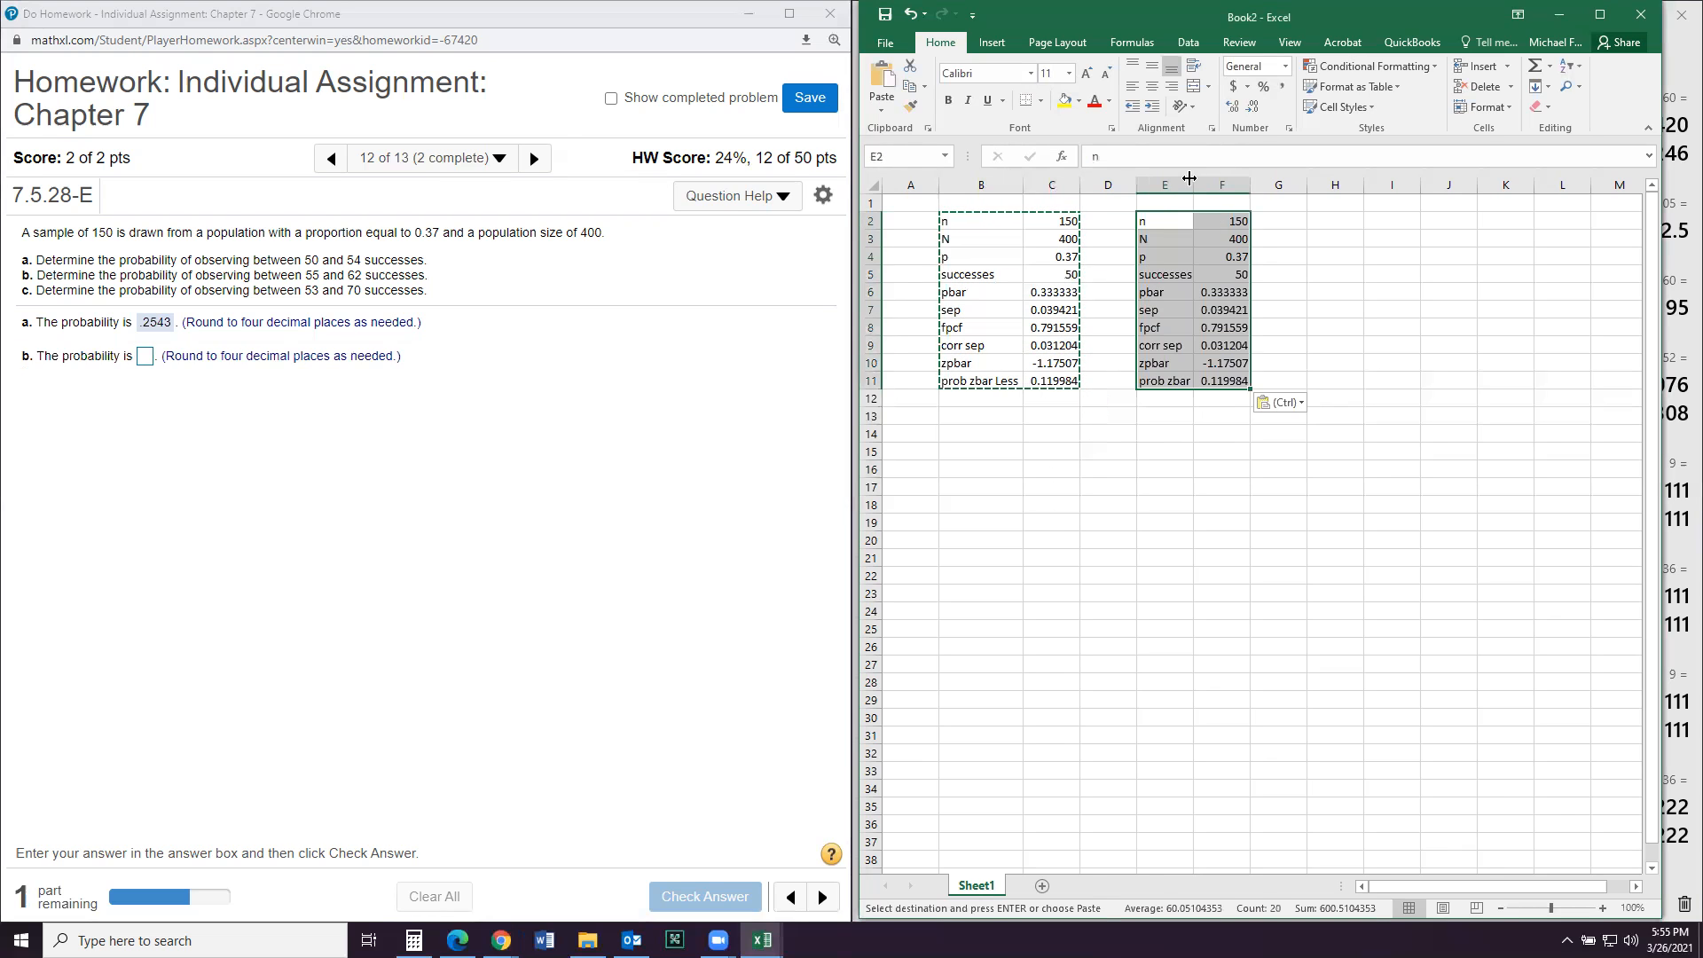
double_click(1193, 180)
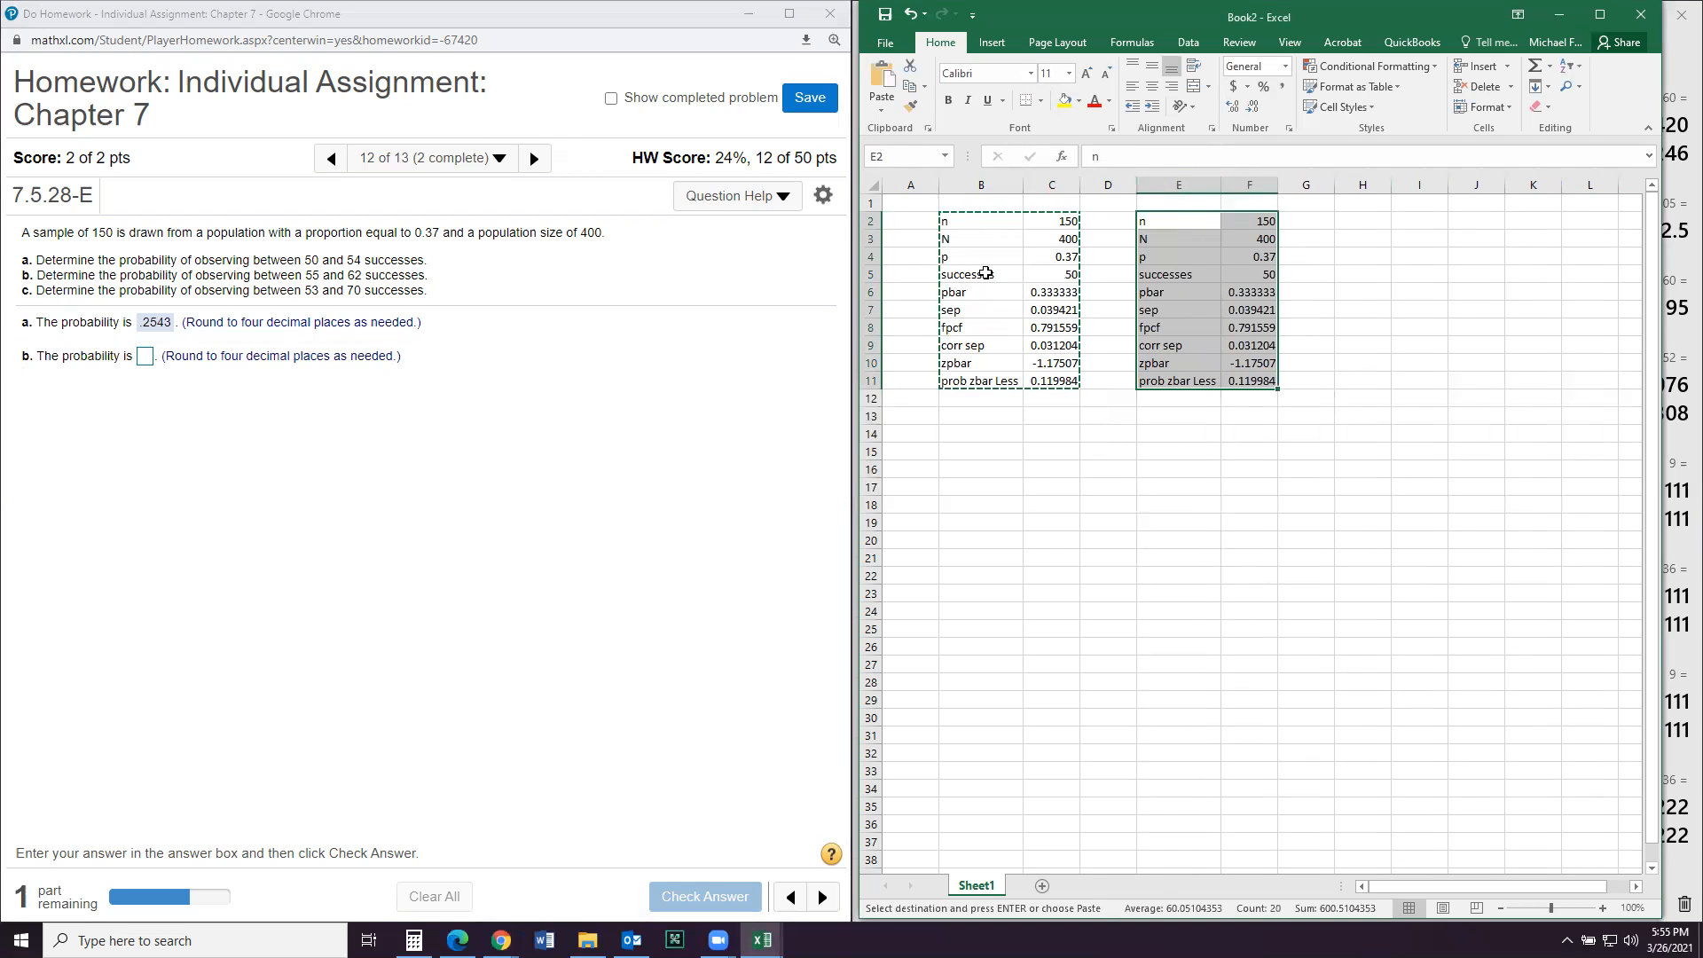
Step: Set the number of successes in C5 to 54, keeping 50 in the copied table
left_click(1033, 276)
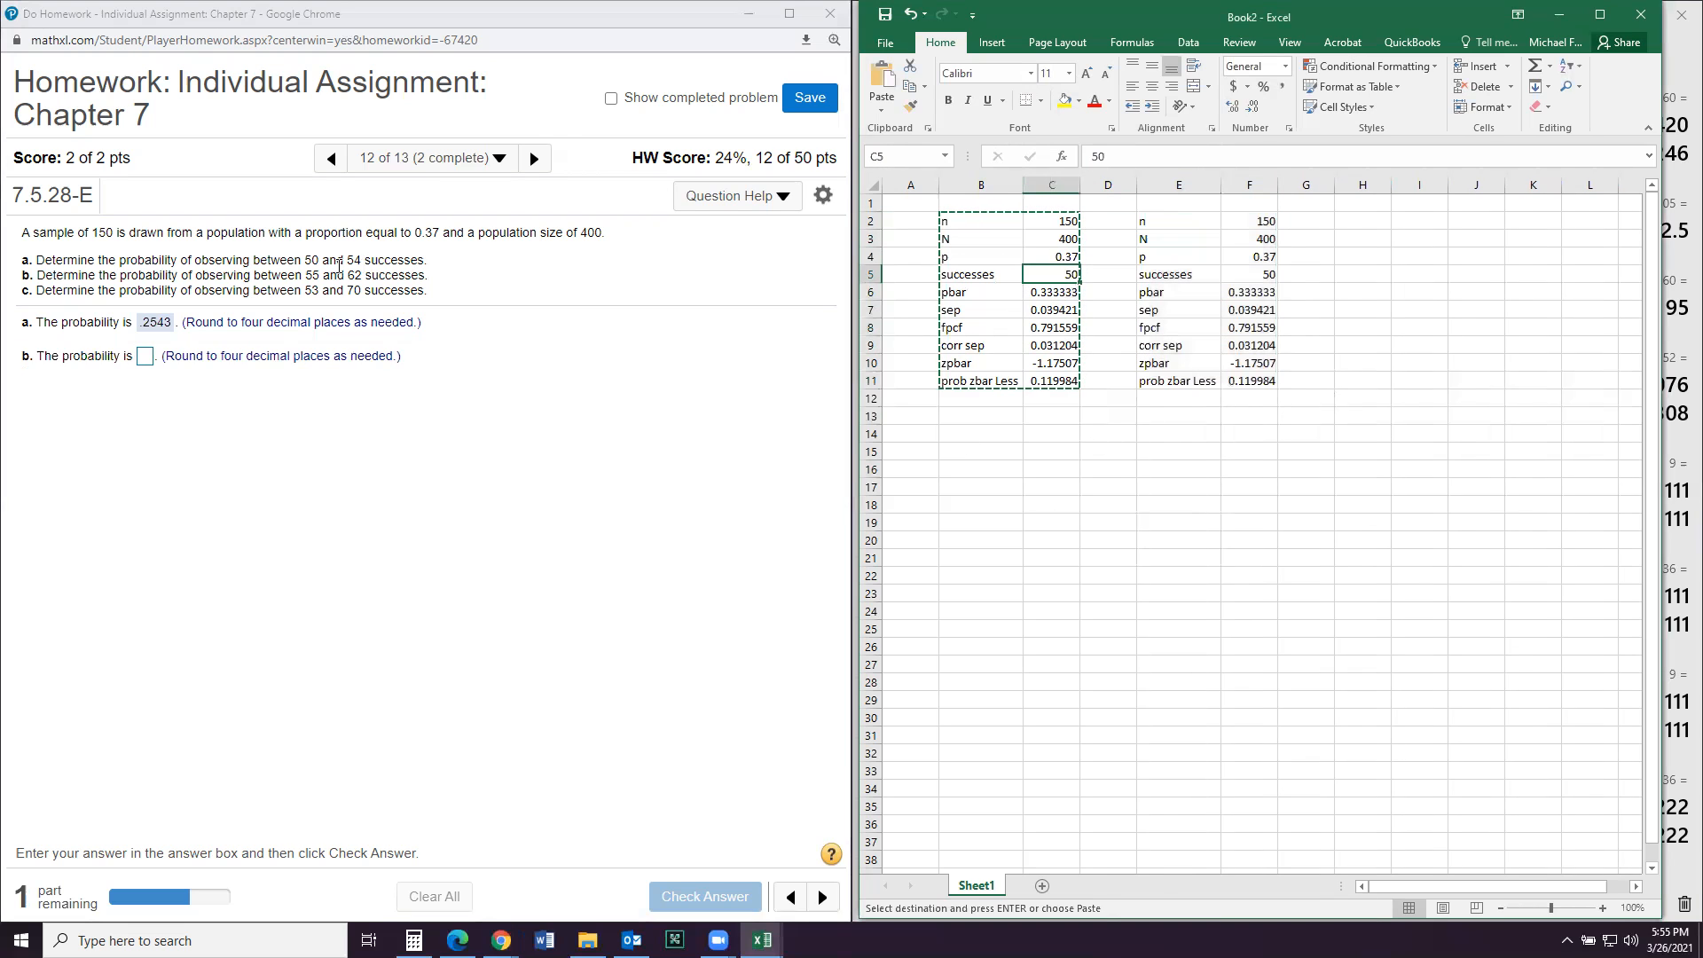
type("54")
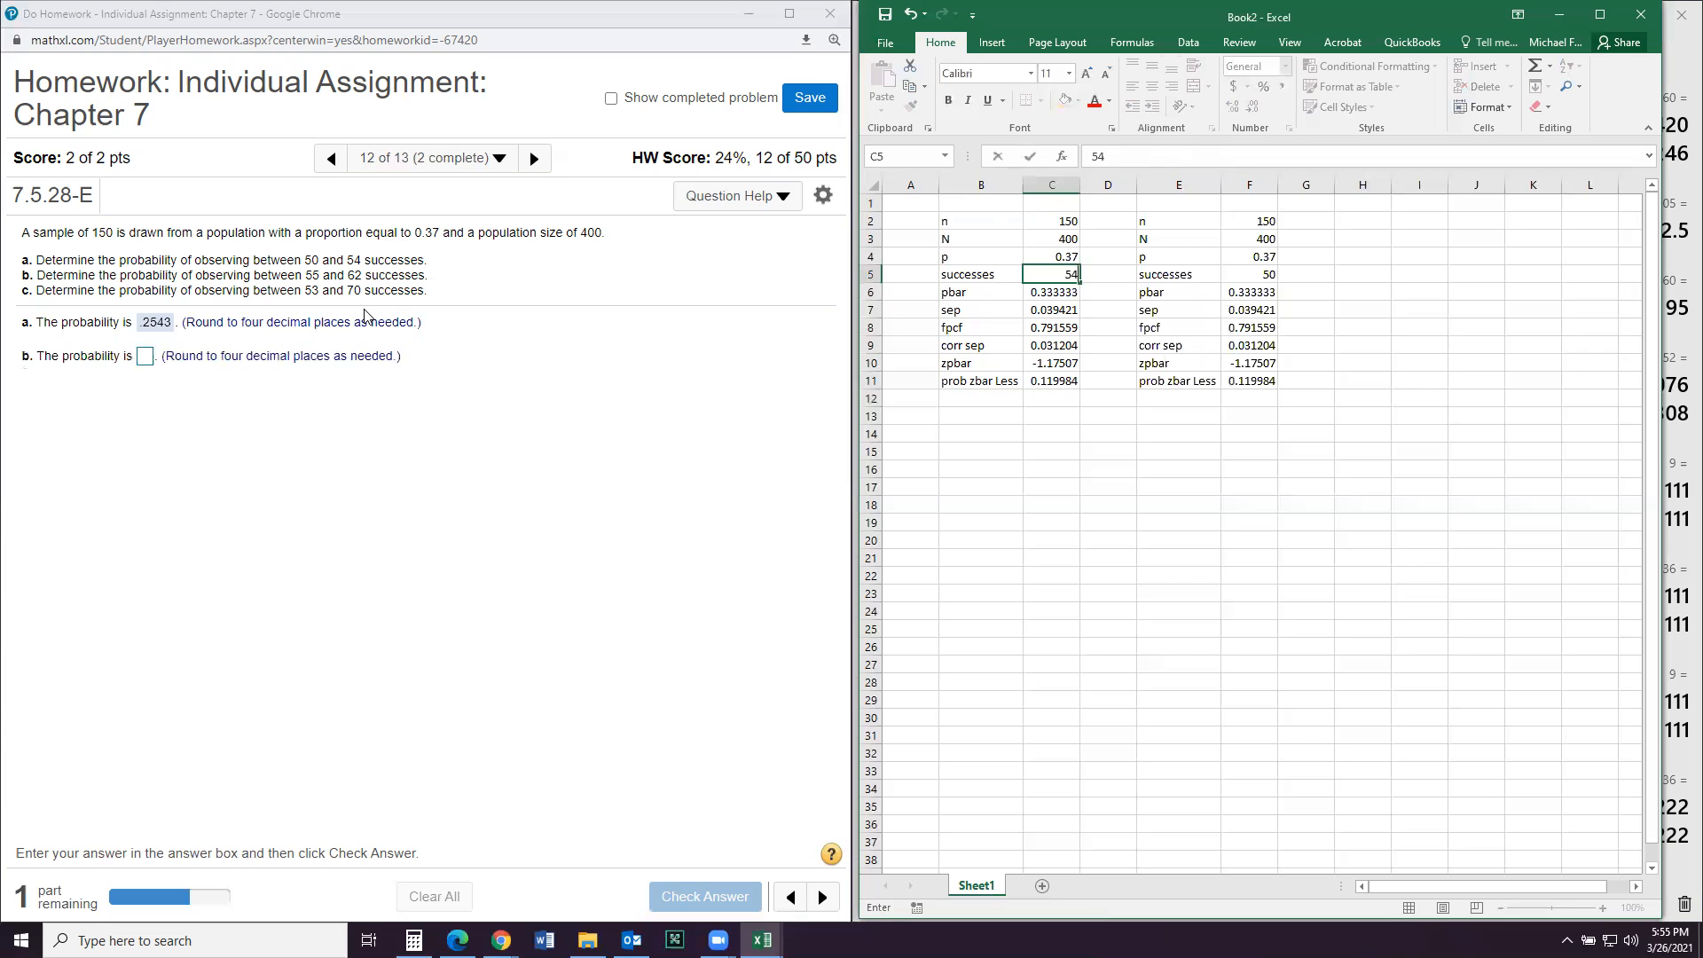
key("Return")
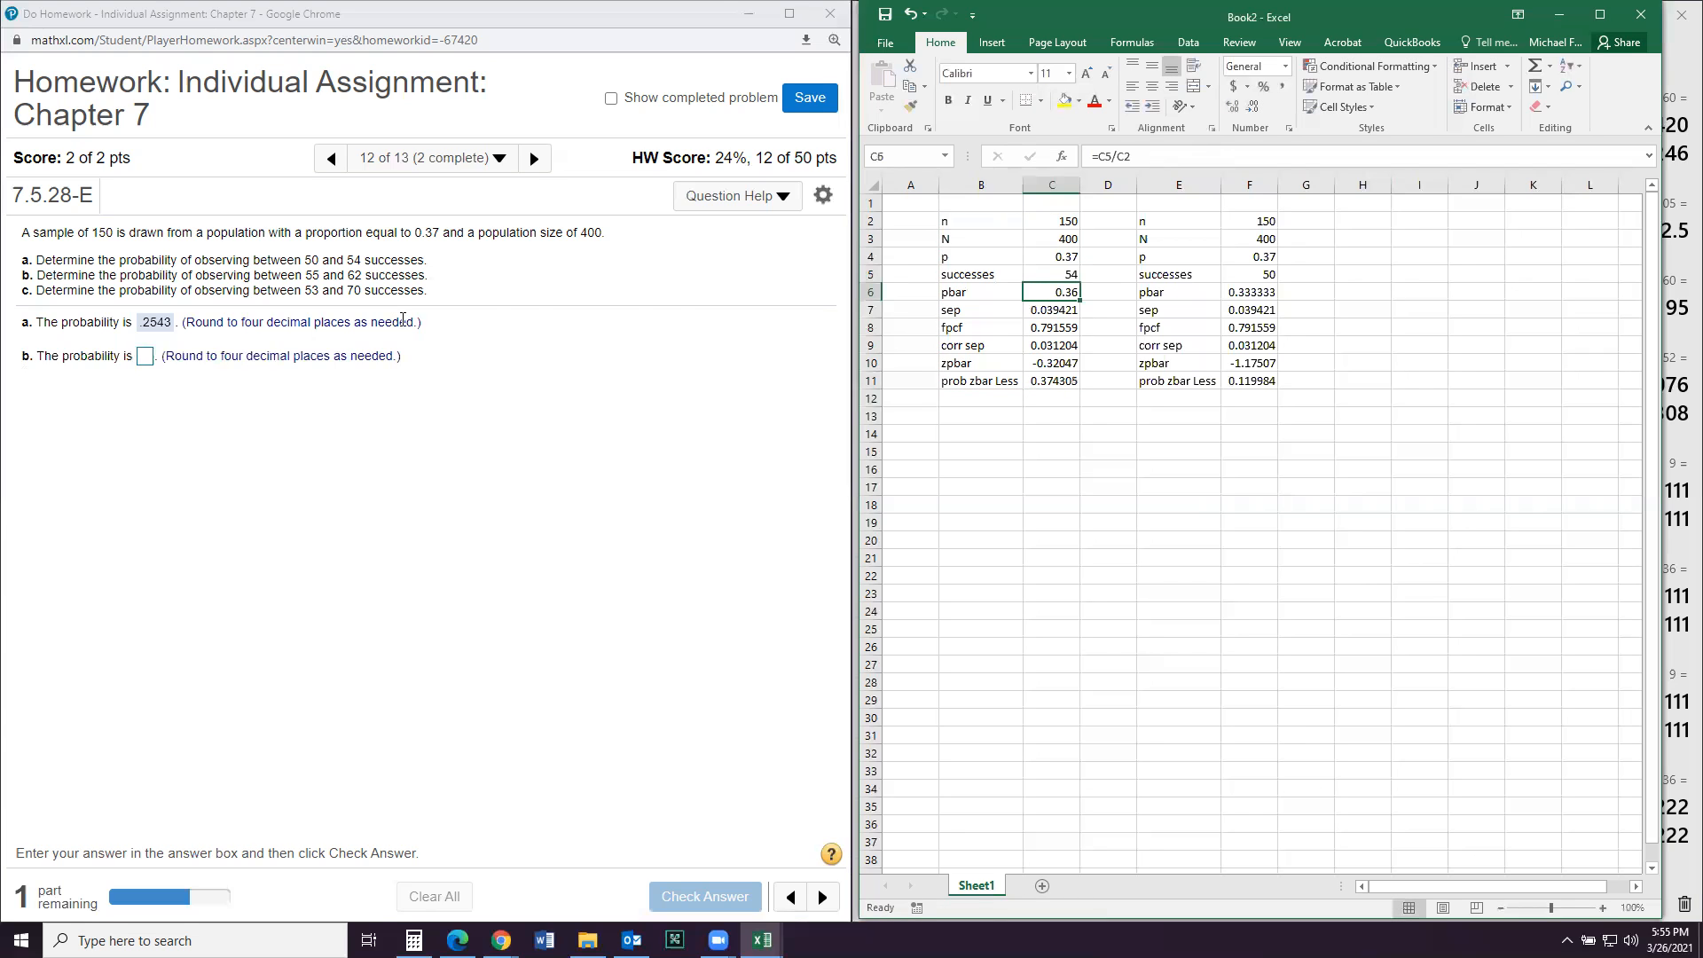
left_click(1246, 273)
left_click(1246, 292)
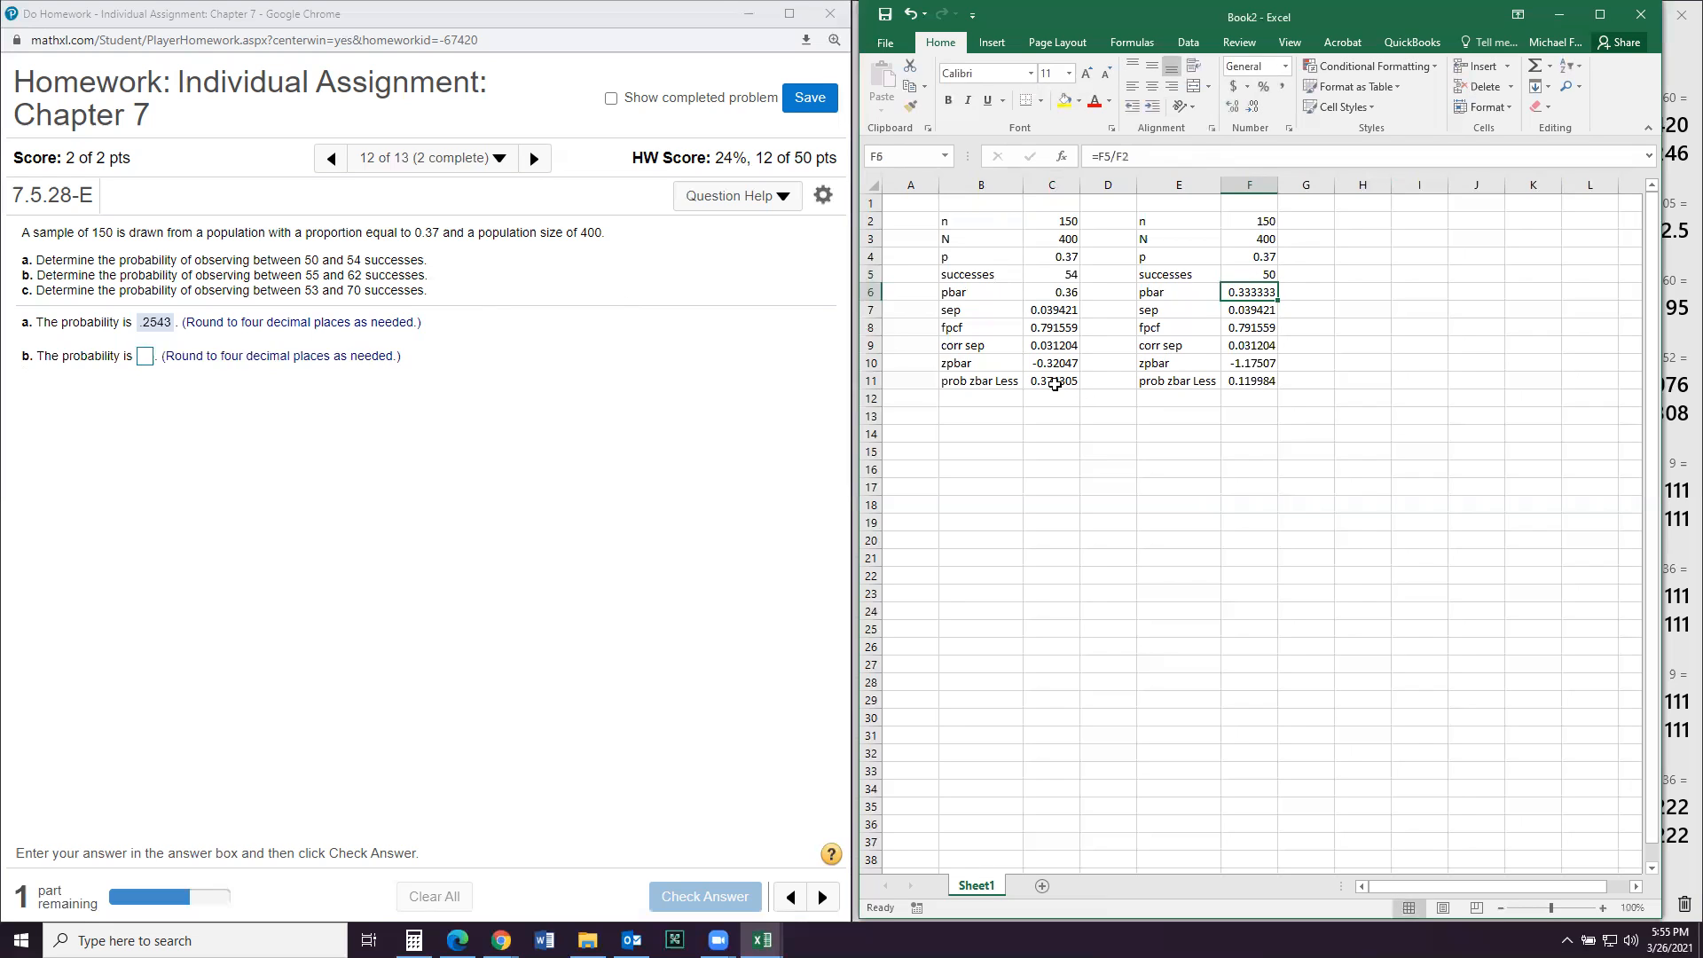
Step: Label H11 "Prob between" and calculate the difference between the two probabilities in I11 with =C11-F11
left_click(1364, 380)
type("Prob between")
key("Tab")
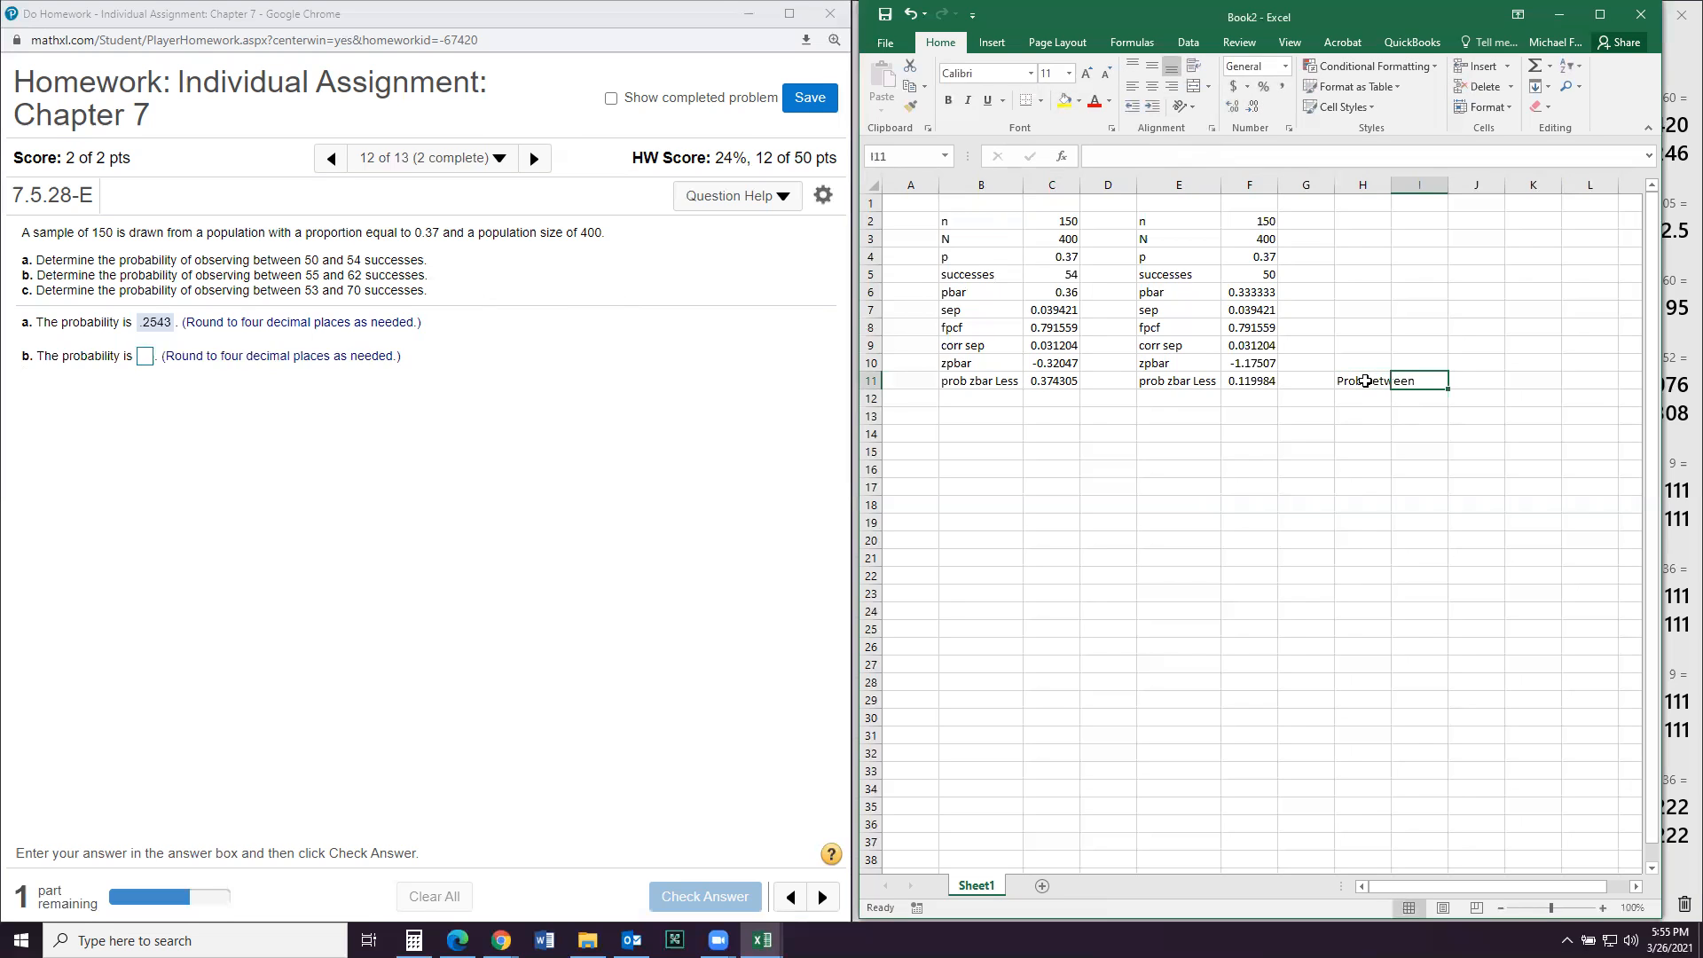
type("=")
left_click(1040, 381)
type("-")
left_click(1235, 380)
key("Return")
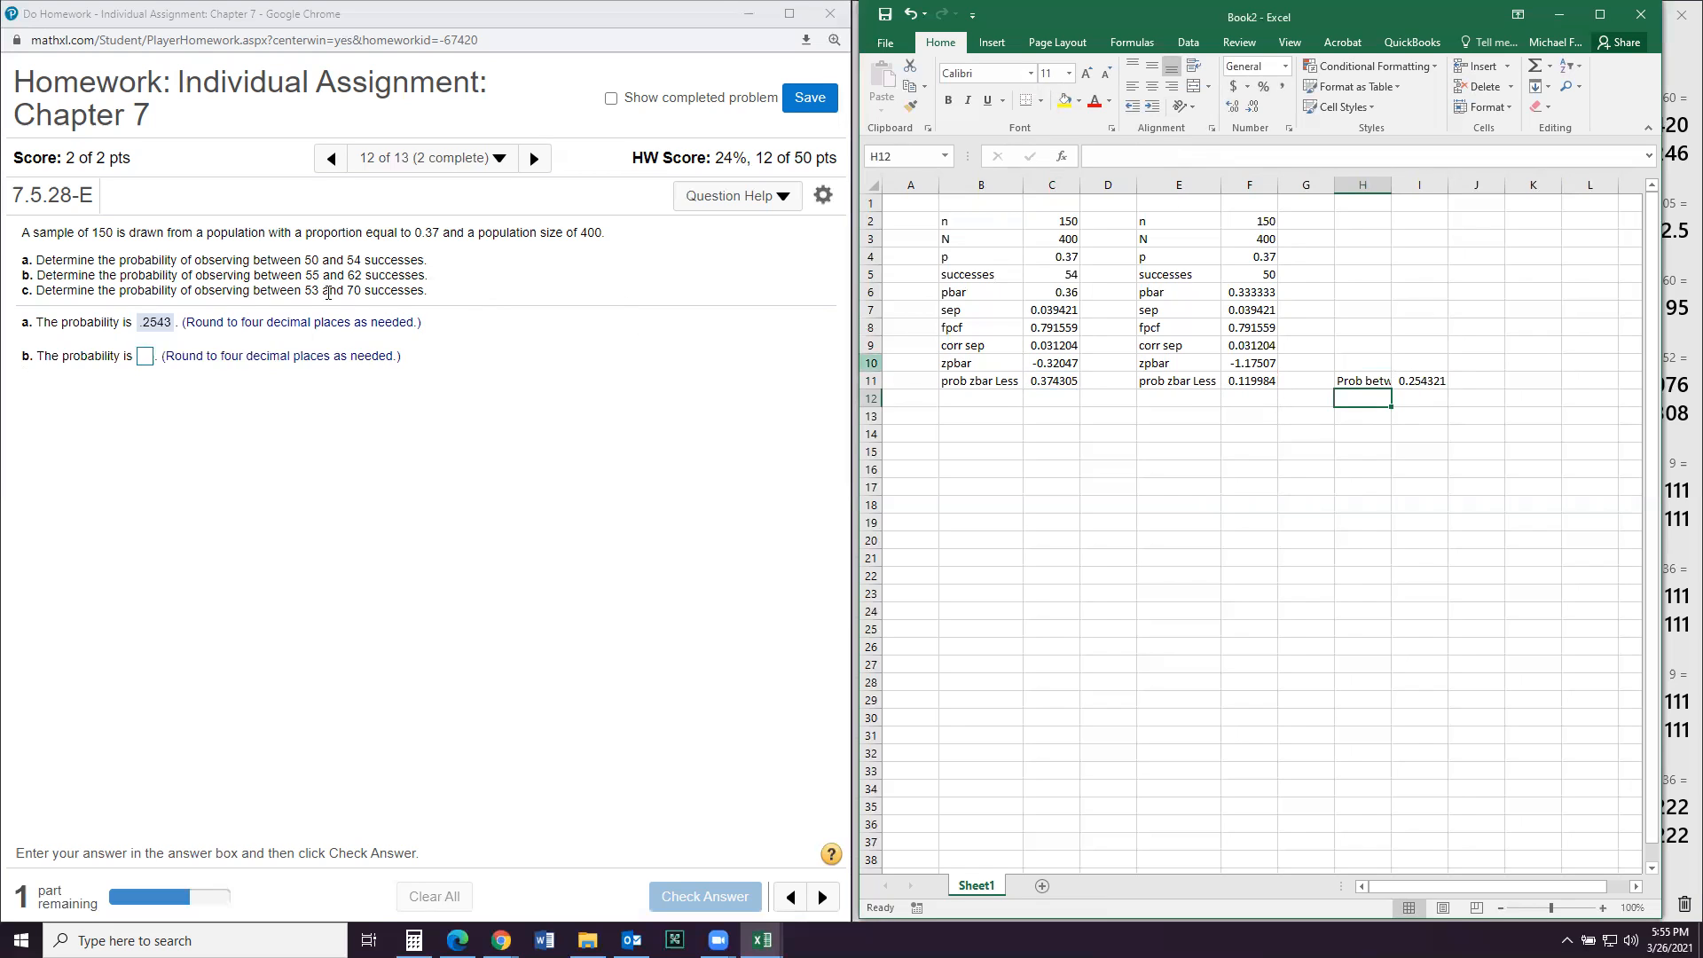
Step: For part b, set the number of successes to 62 in C5 and 55 in F5
left_click(1035, 281)
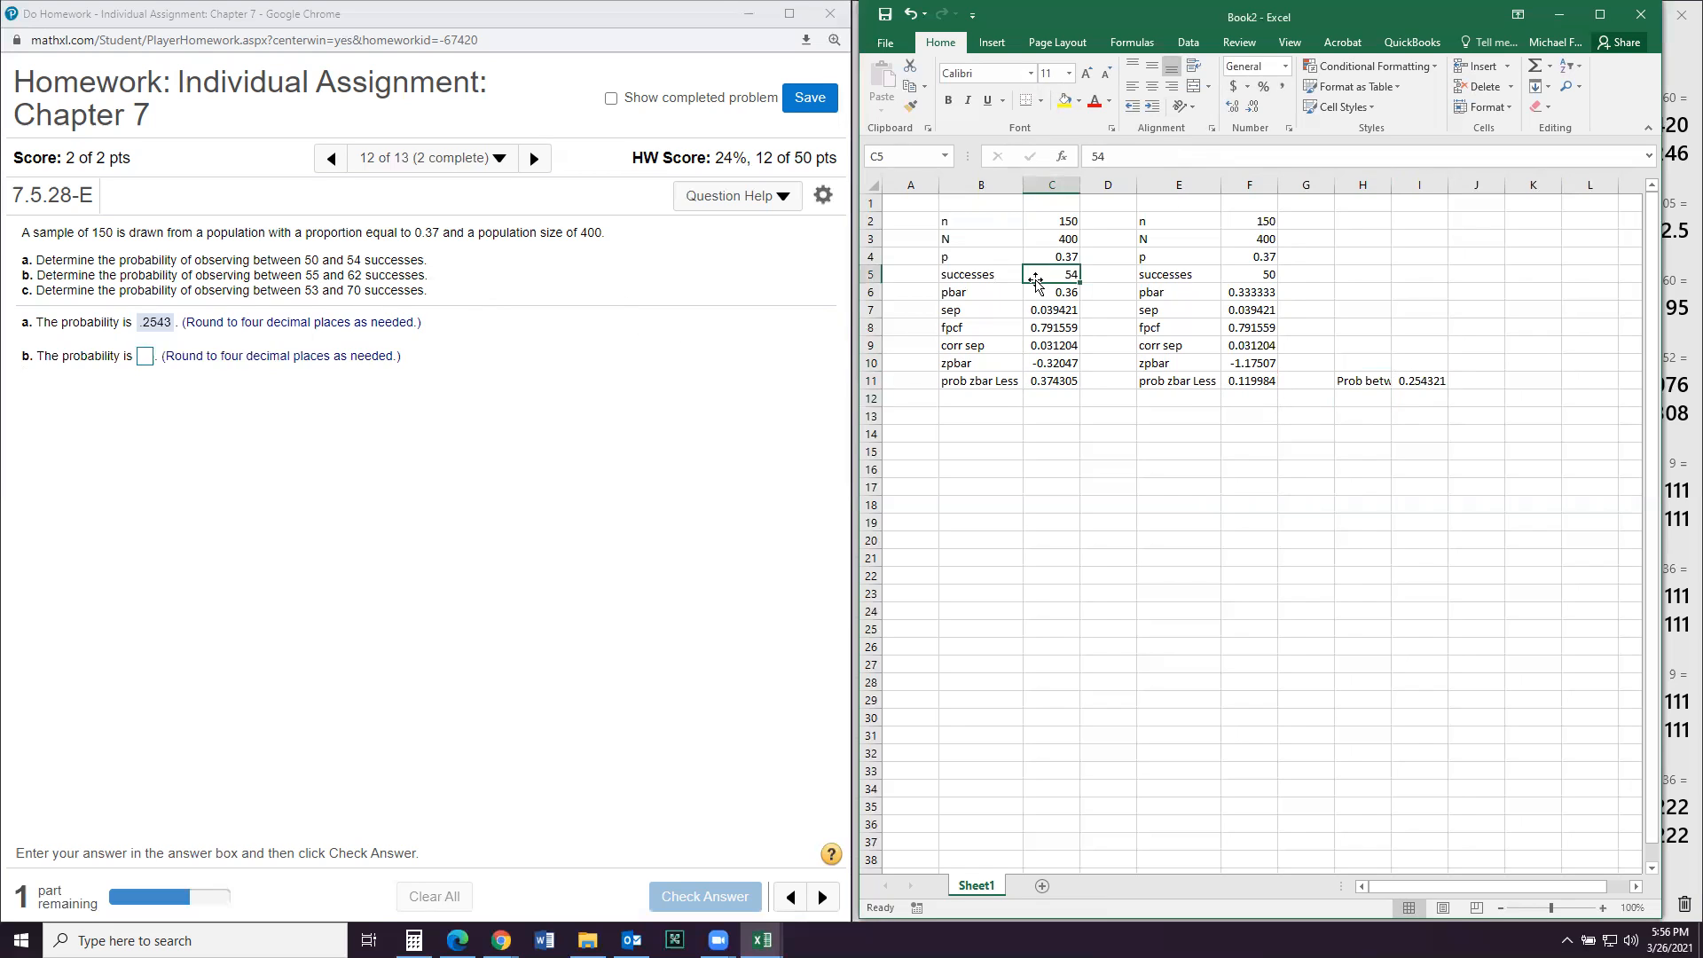
type("62")
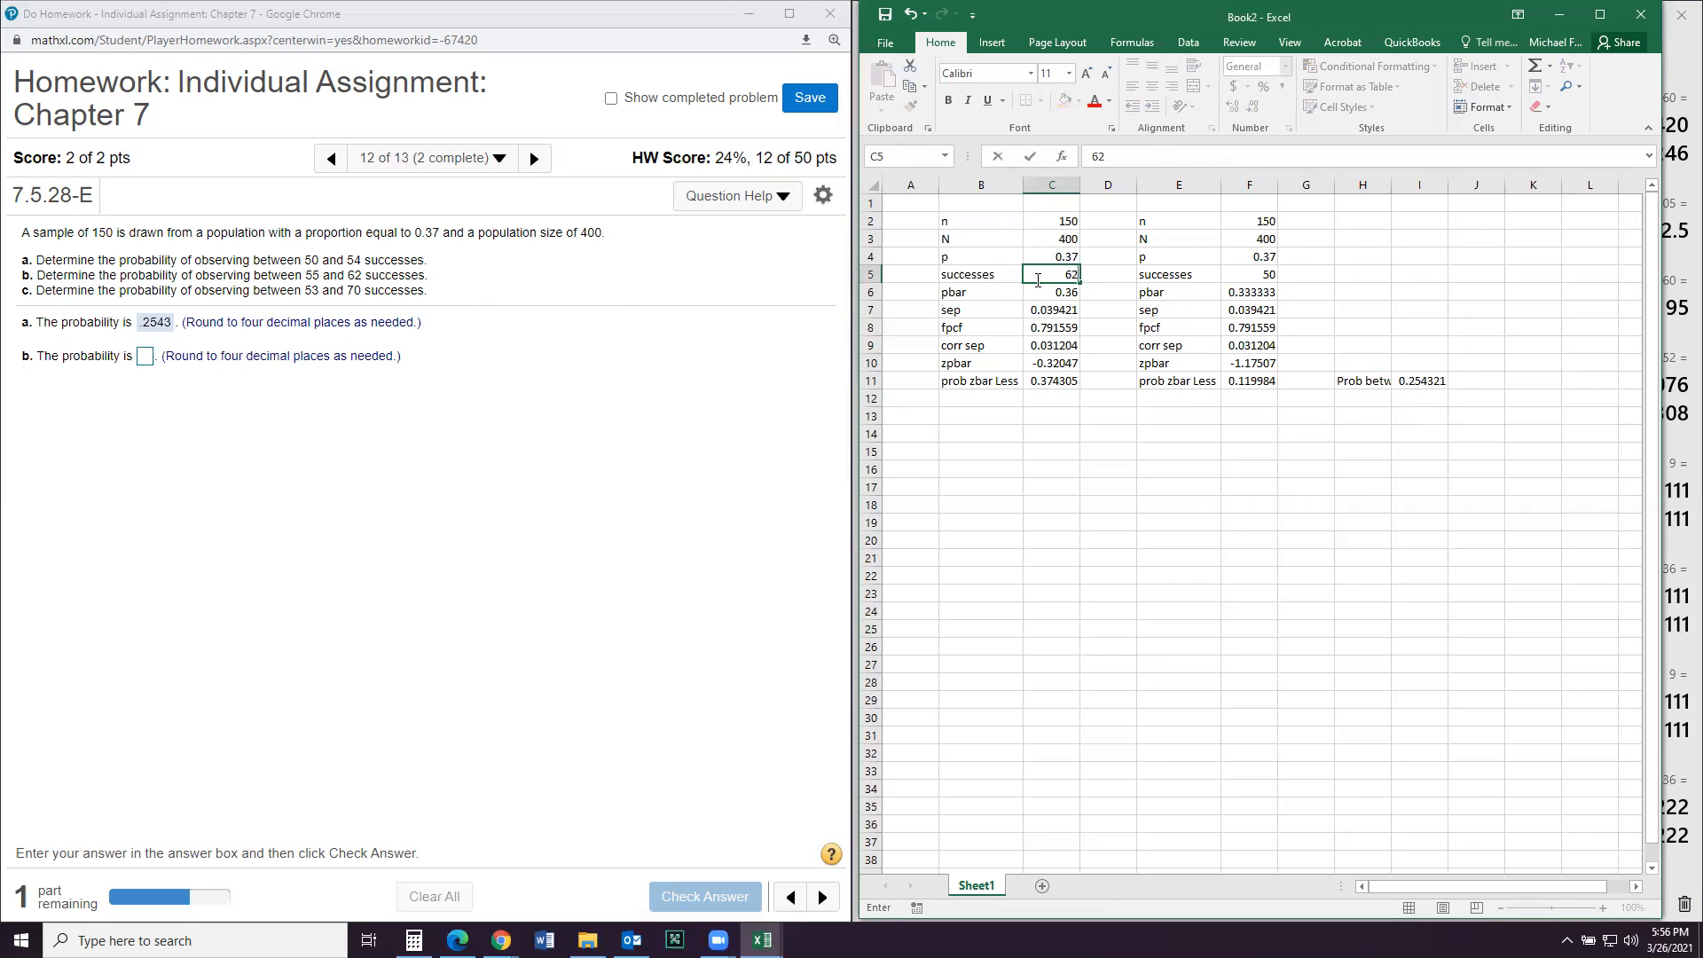
key("Tab")
key("Tab")
key("Tab")
type("55")
key("Tab")
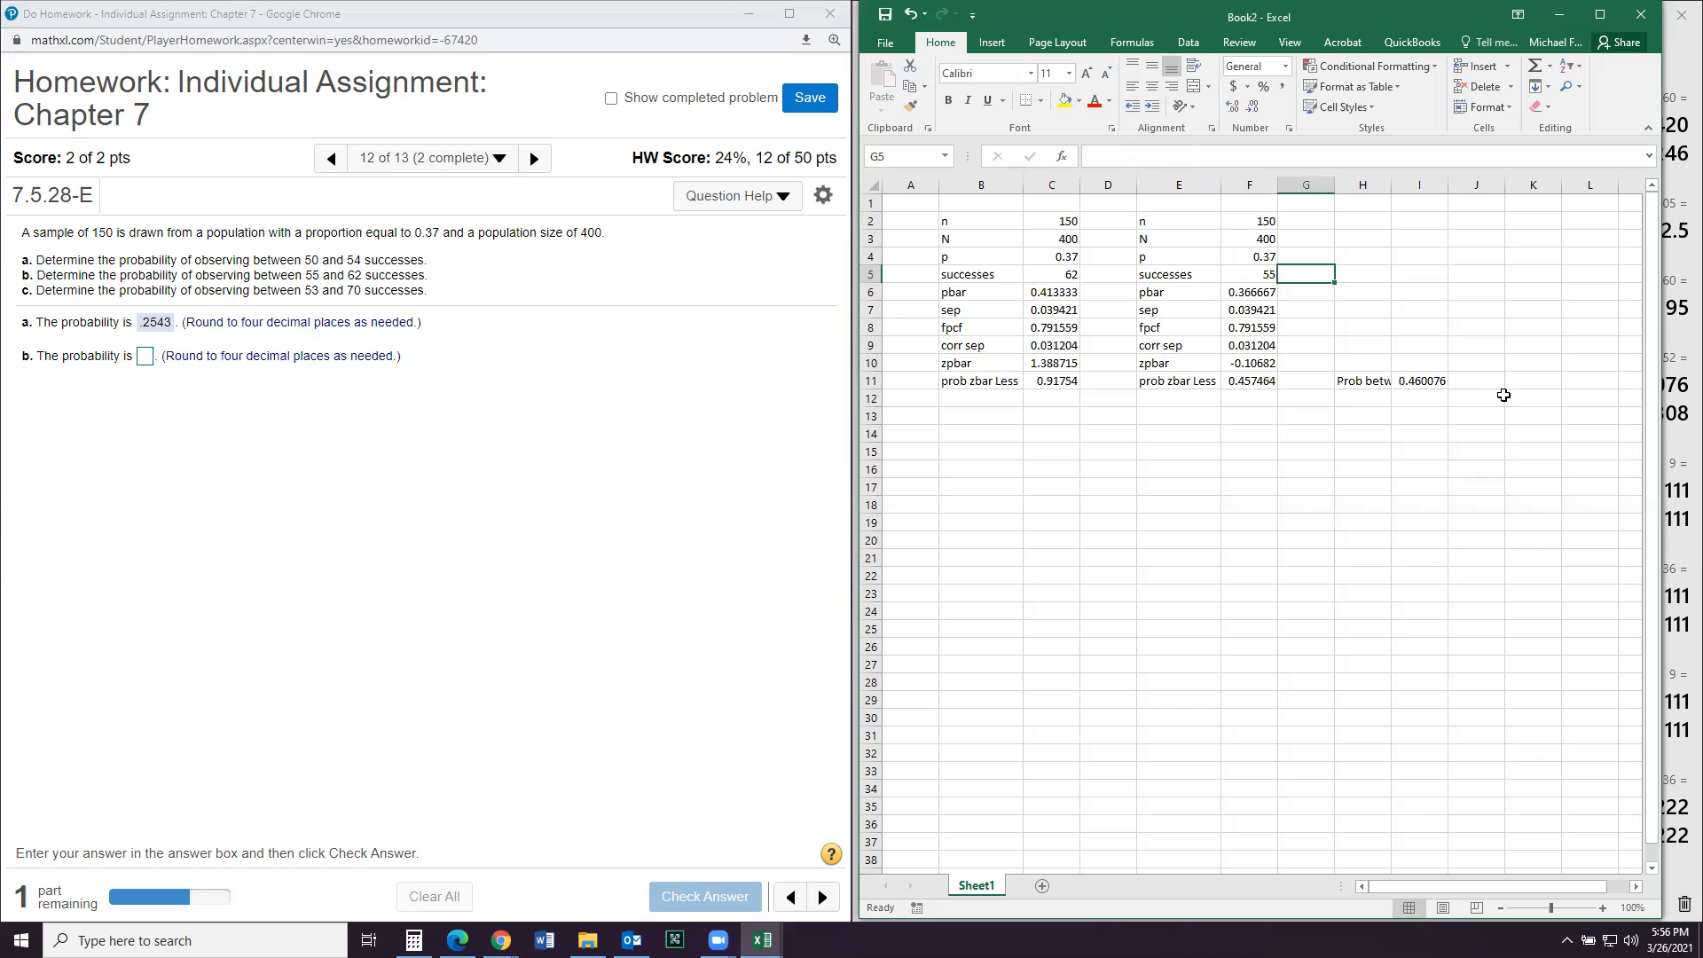
Step: On the homework page in Chrome, enter .4601 as the probability for part b and submit it
left_click(1426, 381)
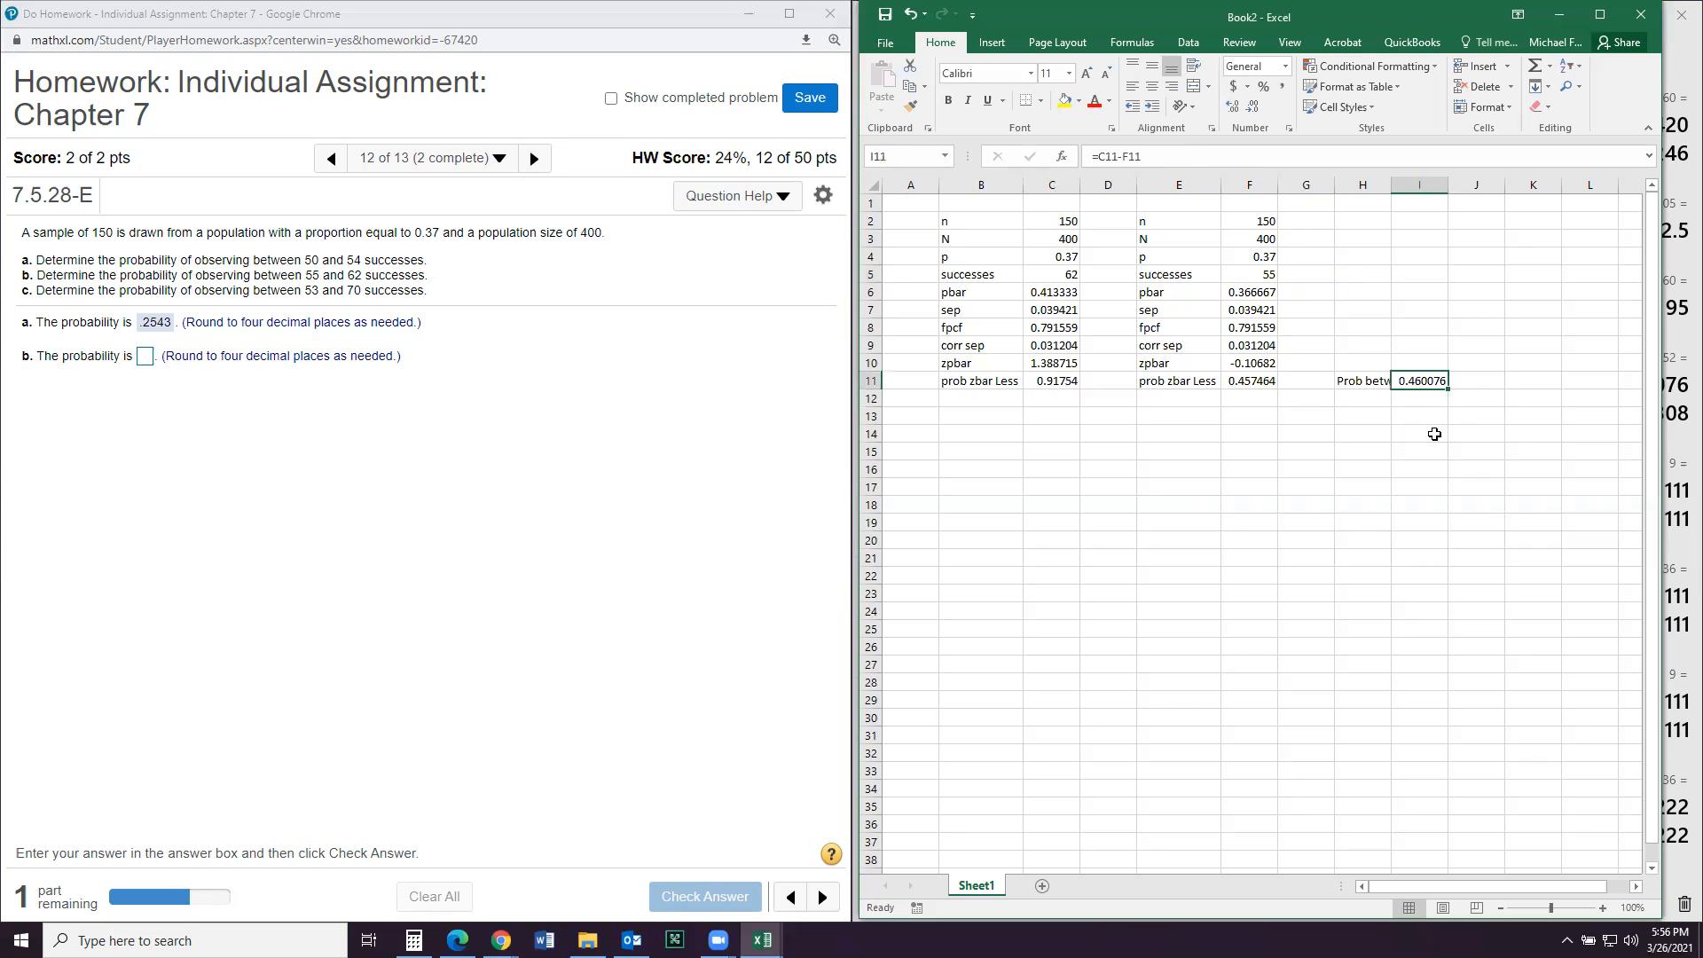
left_click(145, 359)
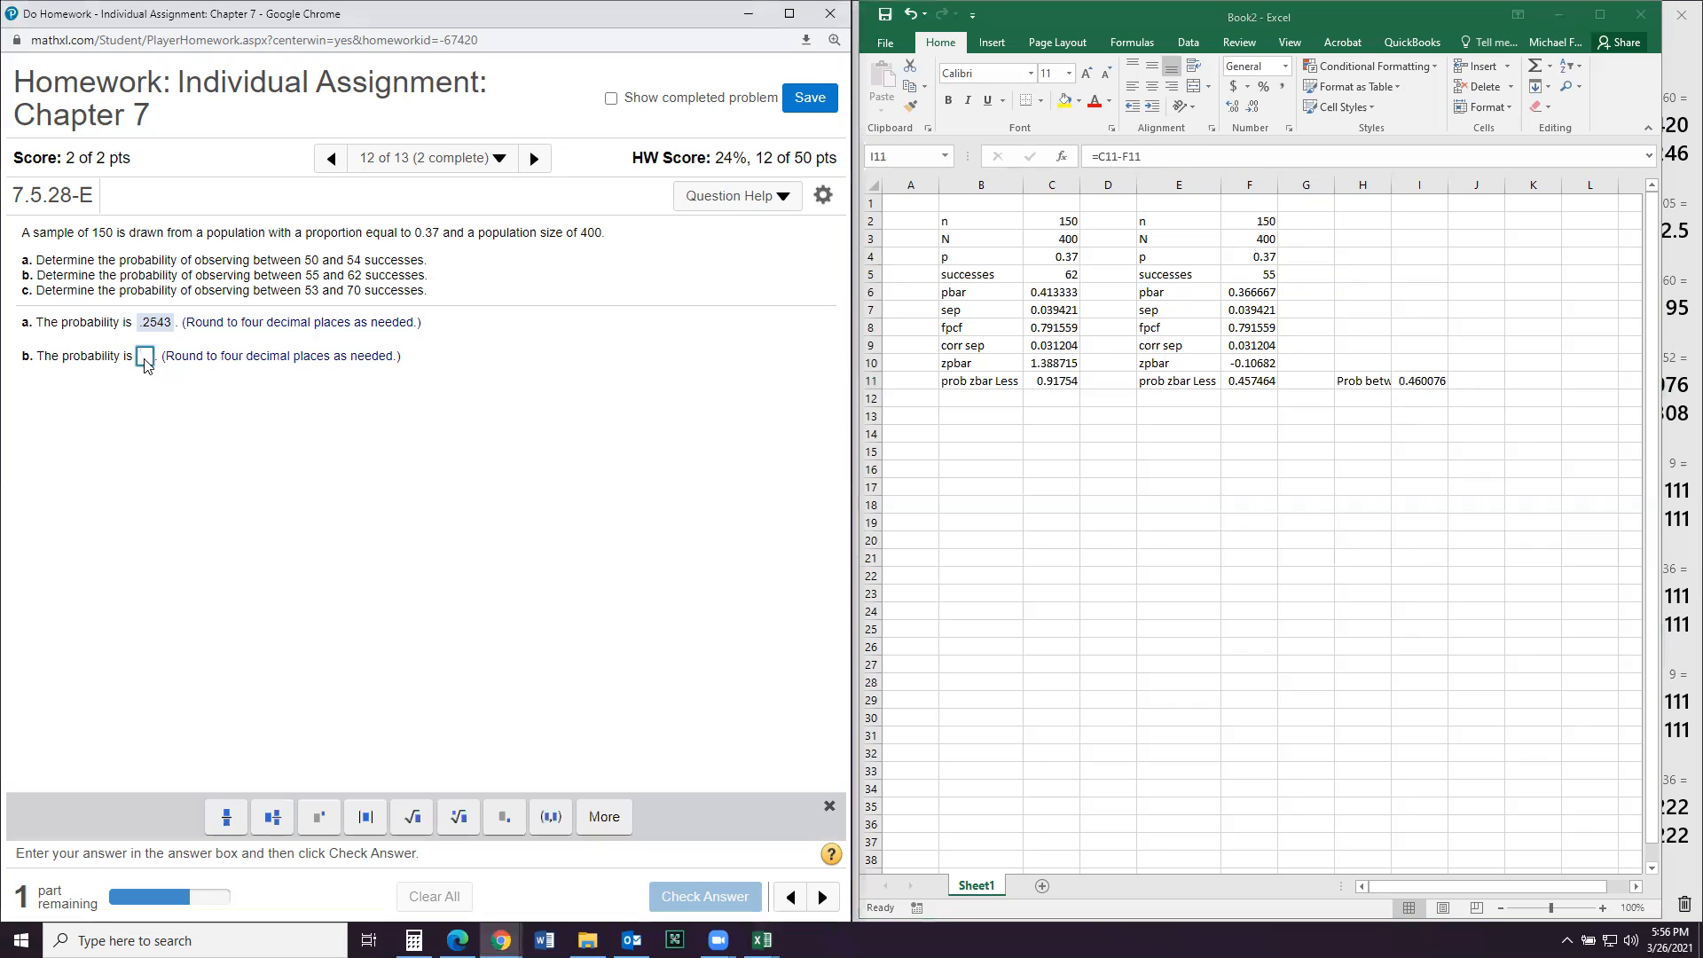
type(".4601")
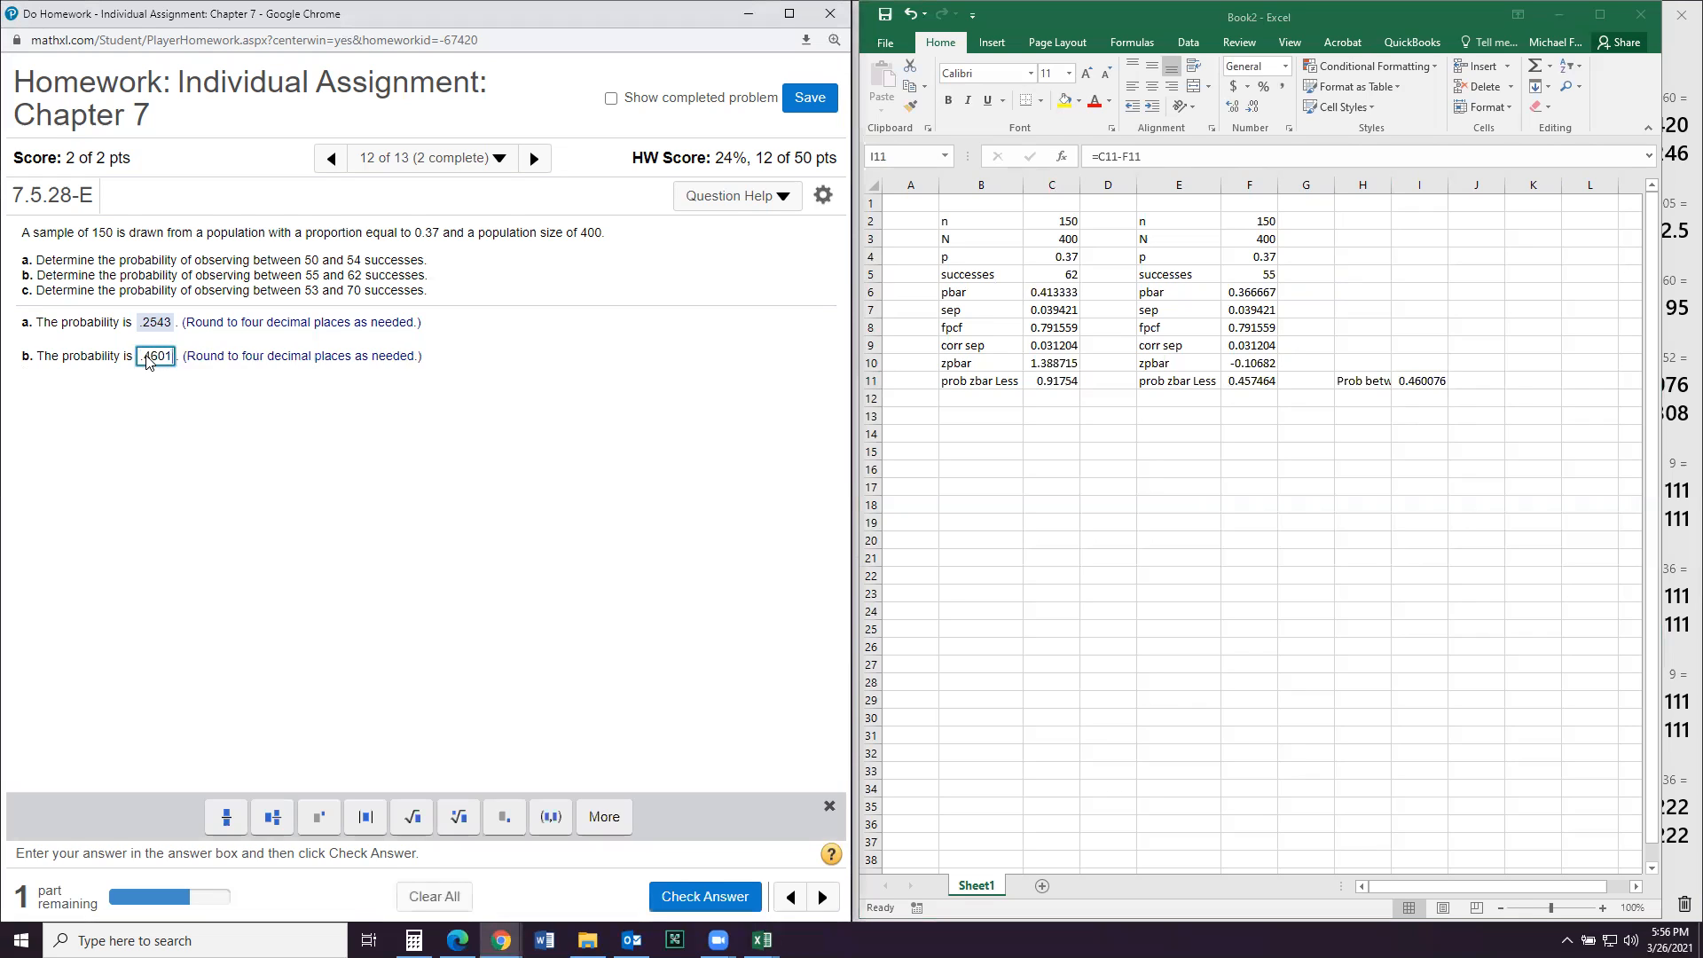
key("Return")
key("Return")
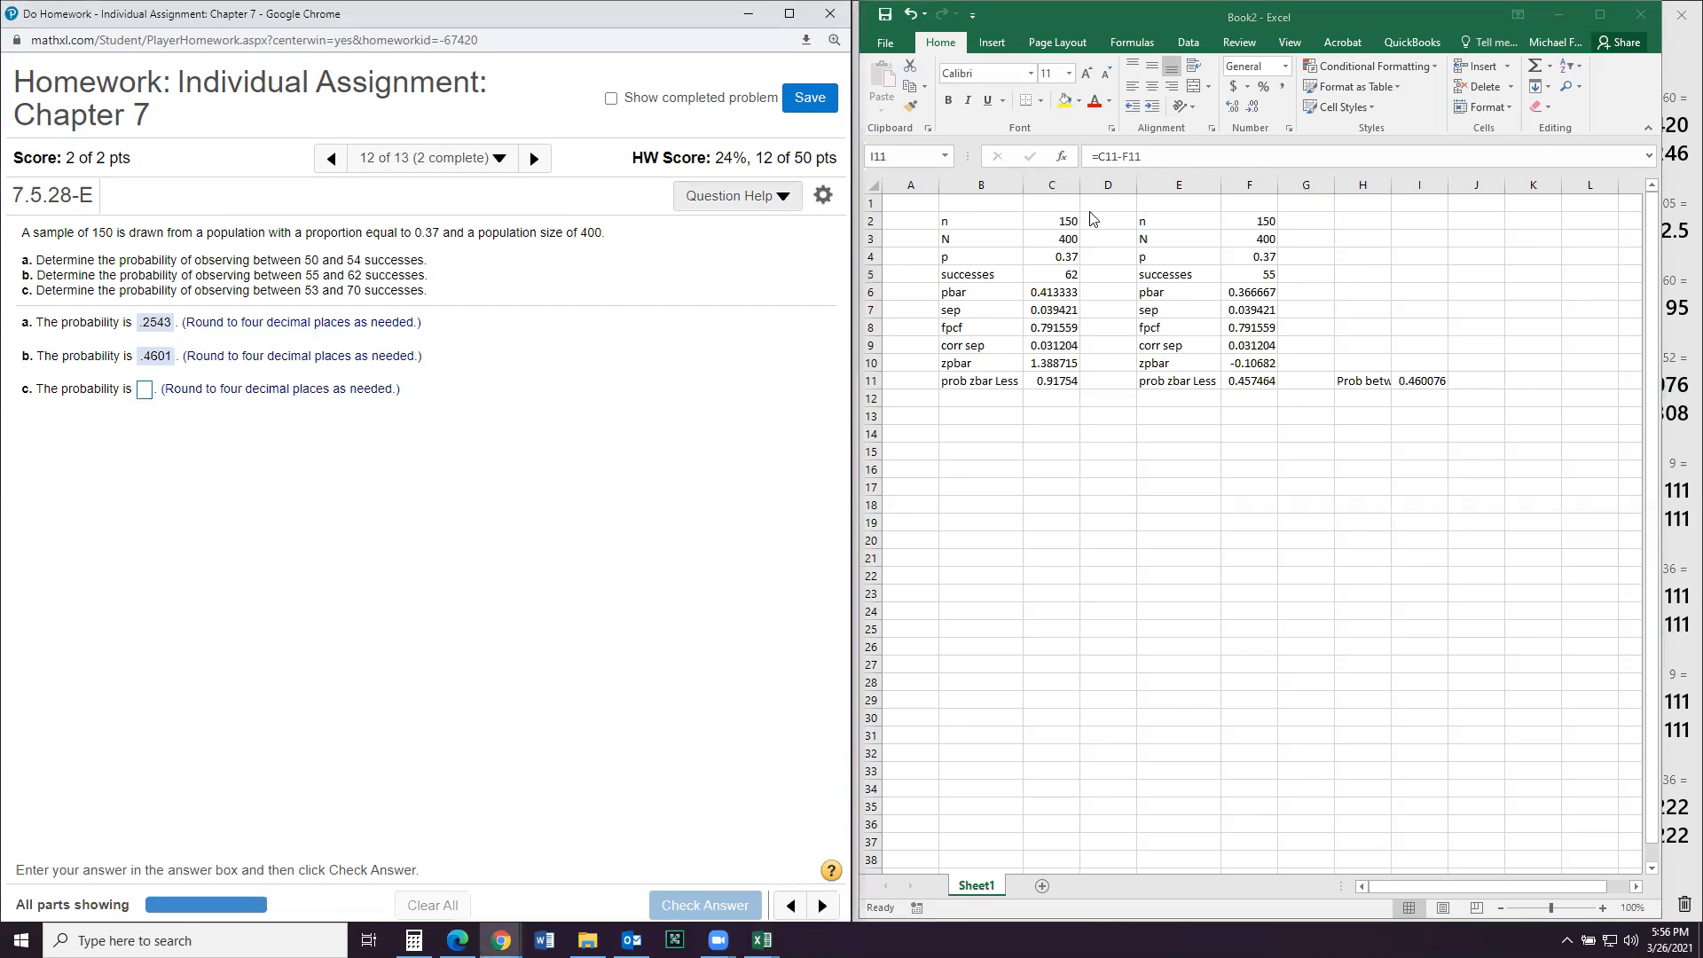
Step: Back in Excel, format the probability result in I11 to four decimal places
left_click(1424, 390)
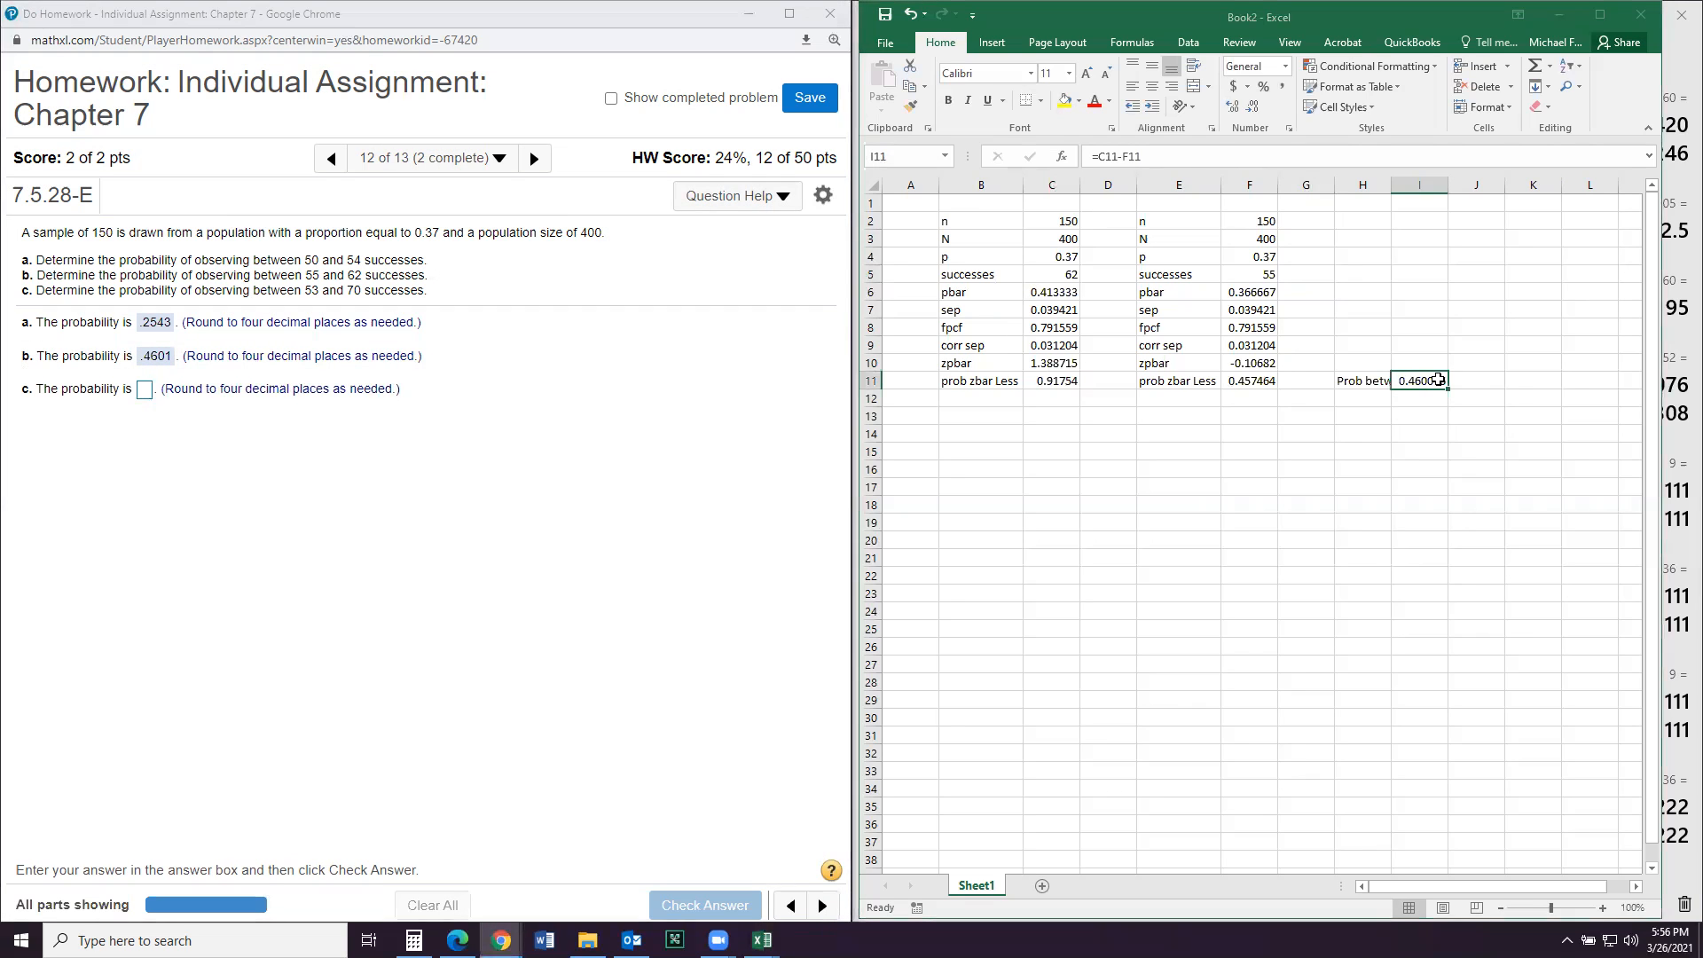
left_click(1233, 106)
left_click(1233, 107)
left_click(1231, 108)
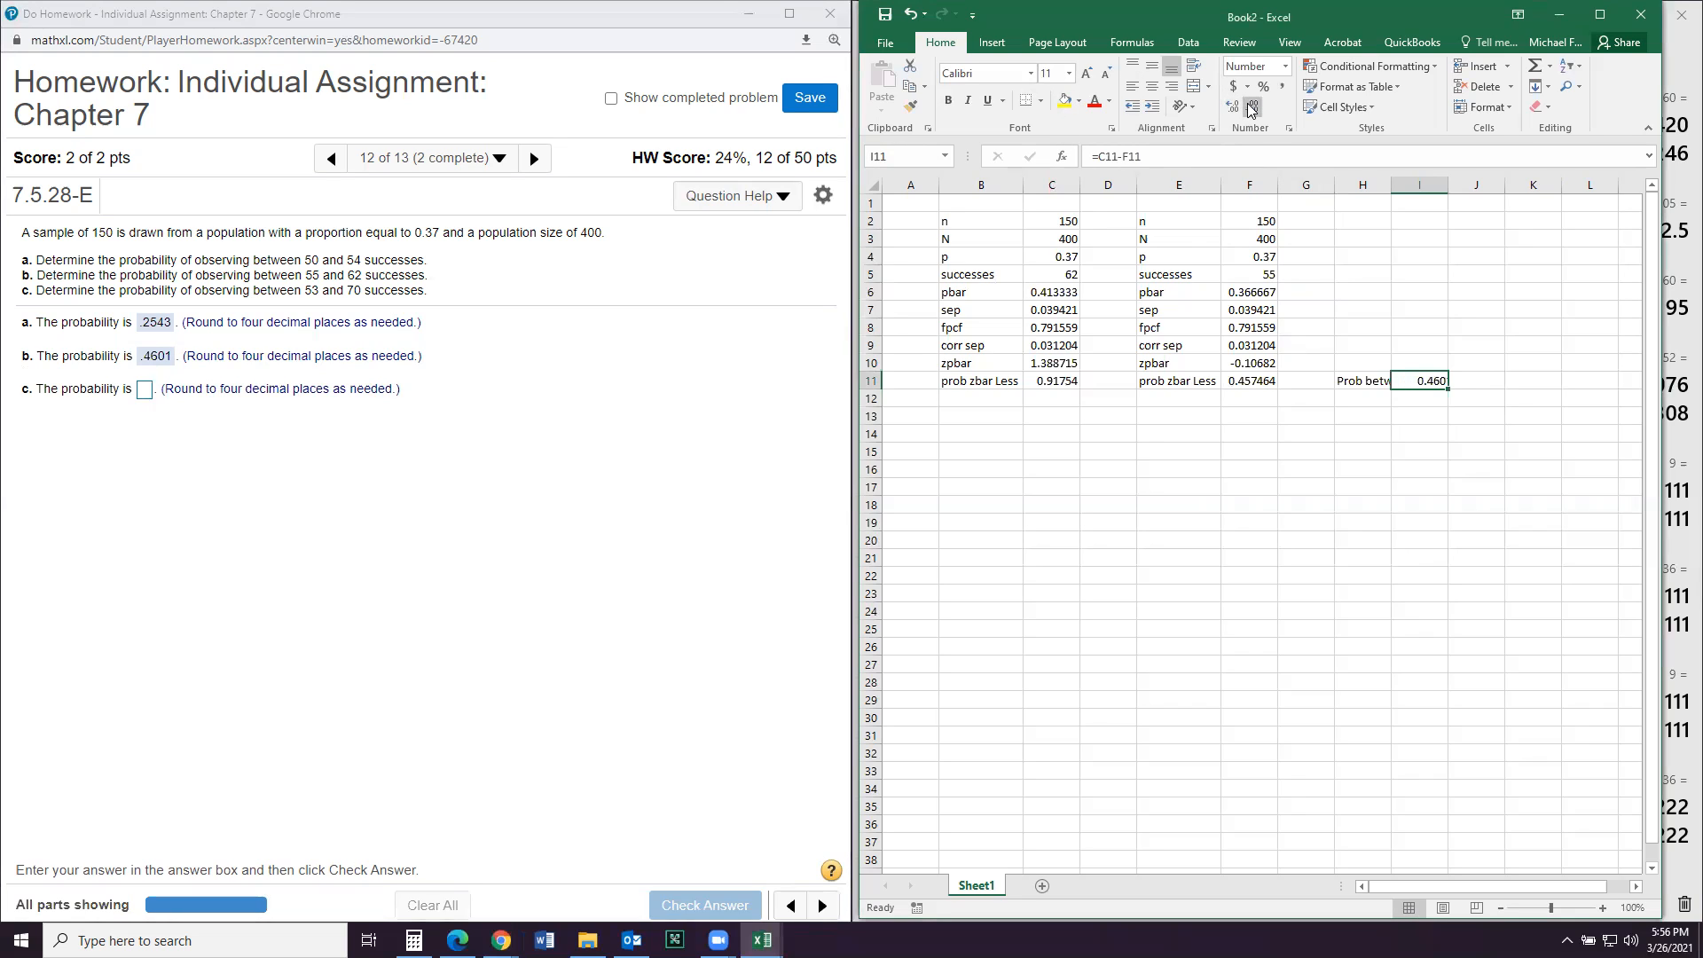
left_click(1231, 107)
Step: For part c, set the number of successes to 70 in C5 and 53 in F5
left_click(1050, 274)
type("70")
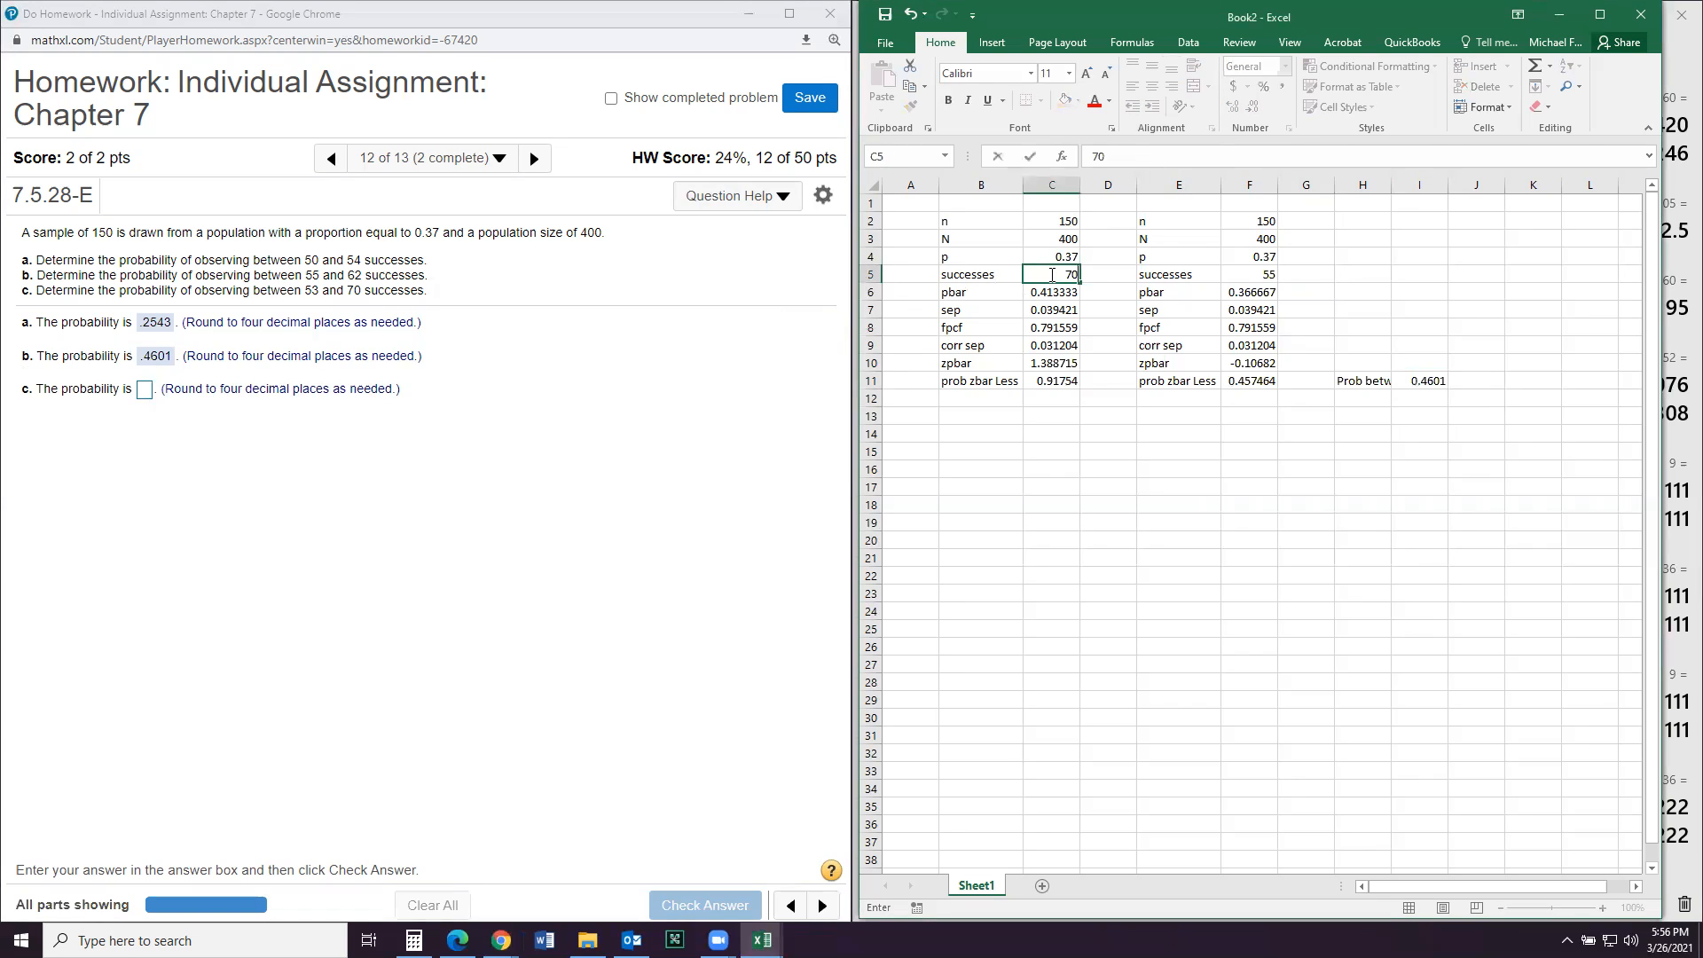
key("Tab")
key("Tab")
key("Tab")
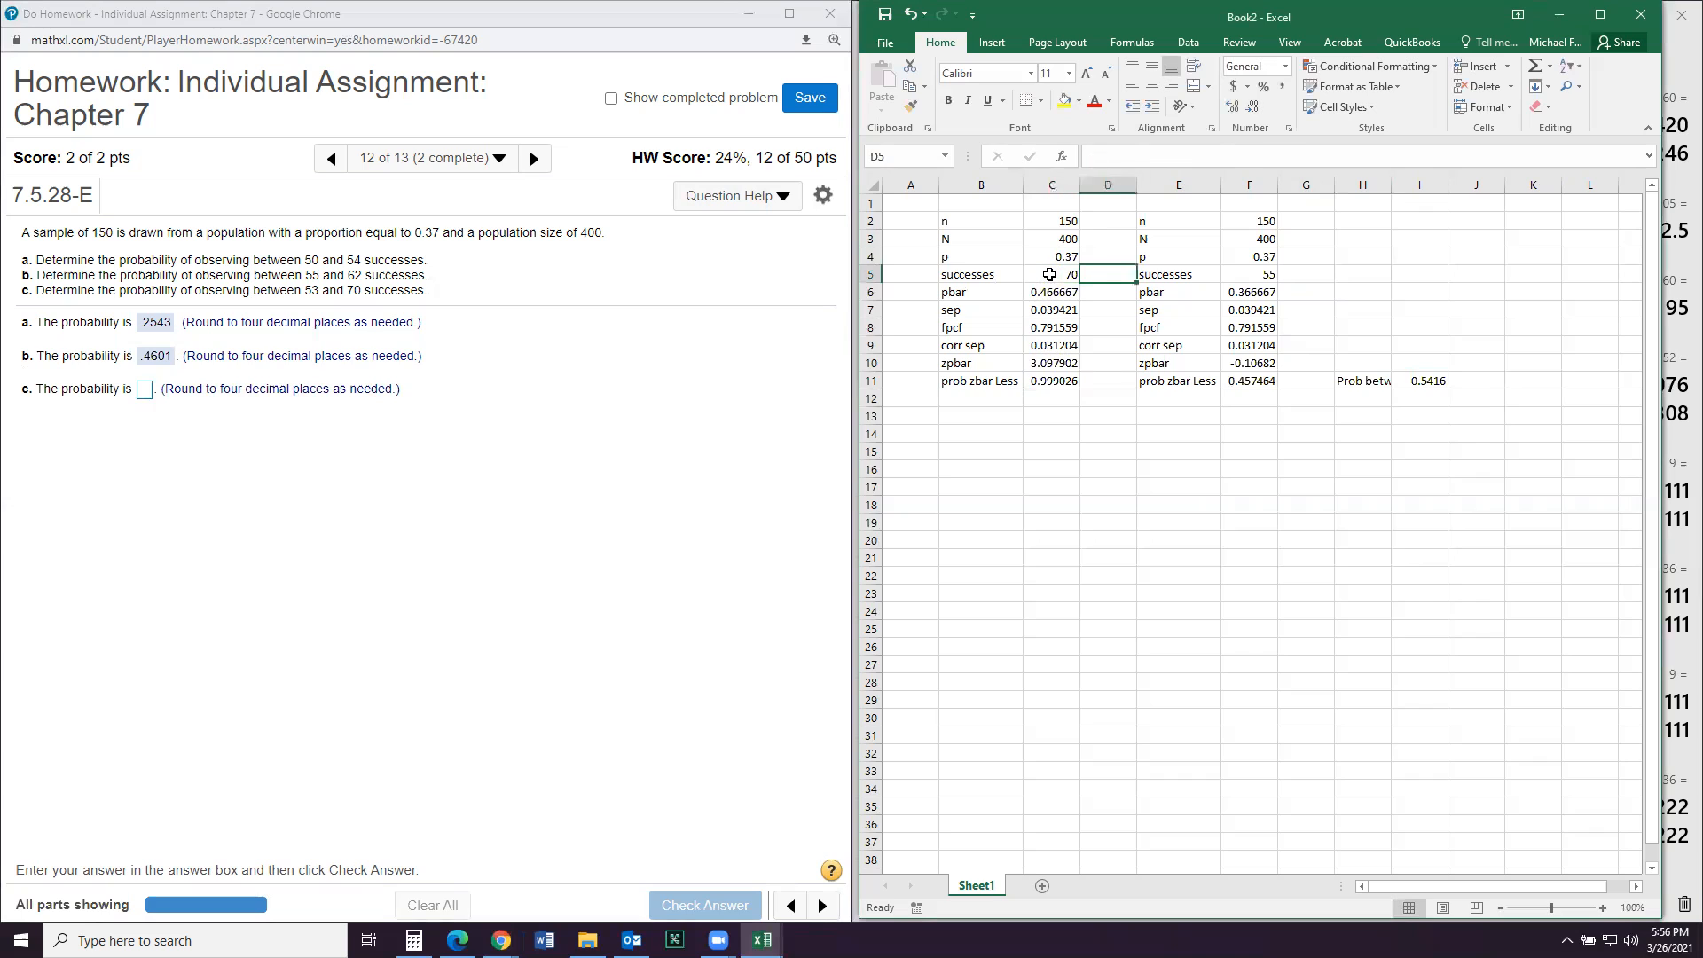
type("53")
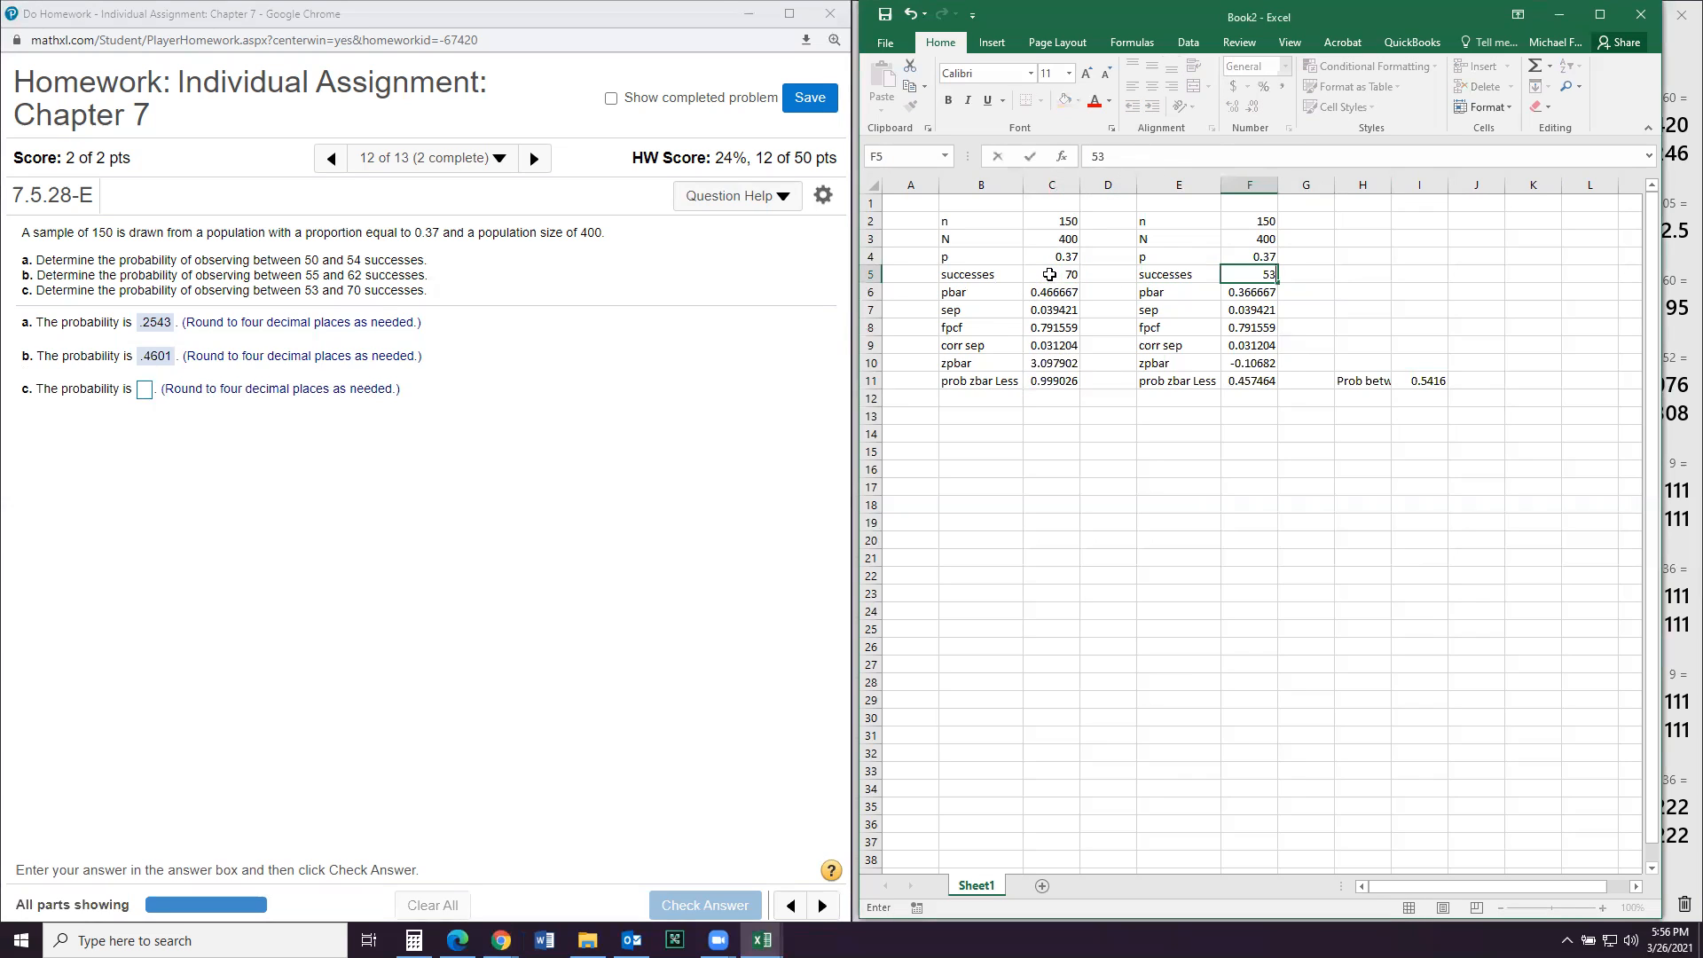
key("Tab")
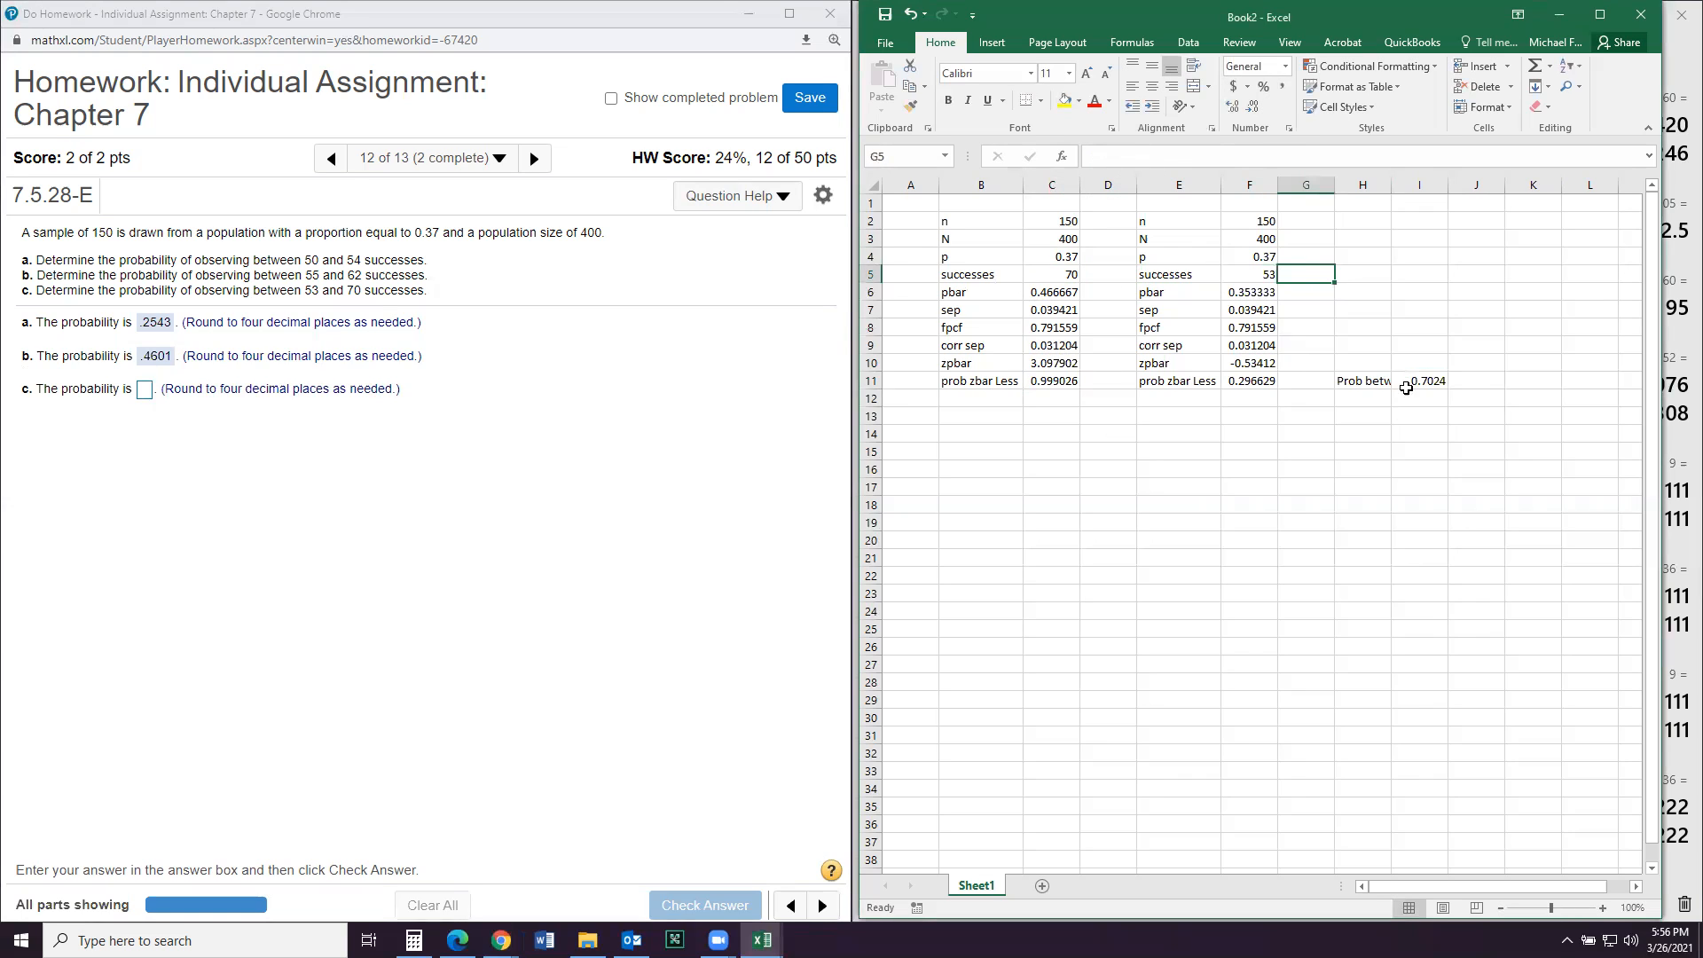
Step: On the homework page in Chrome, enter .7024 as the probability for part c and submit it
left_click(146, 390)
type(".7024")
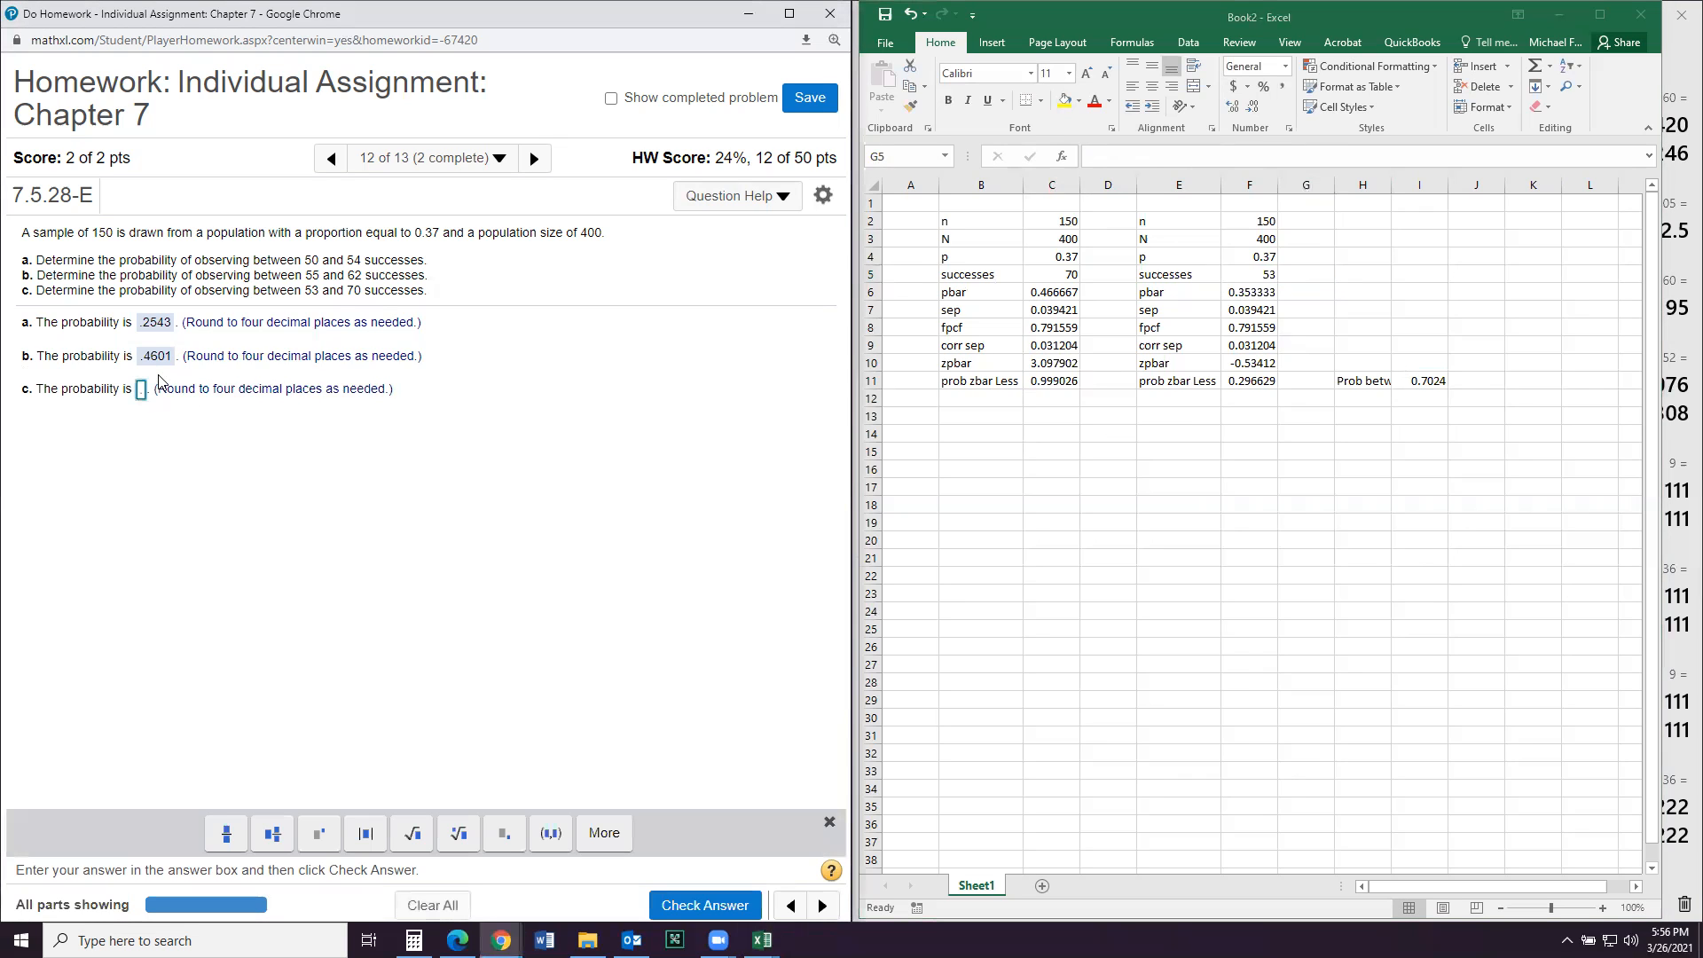
key("Return")
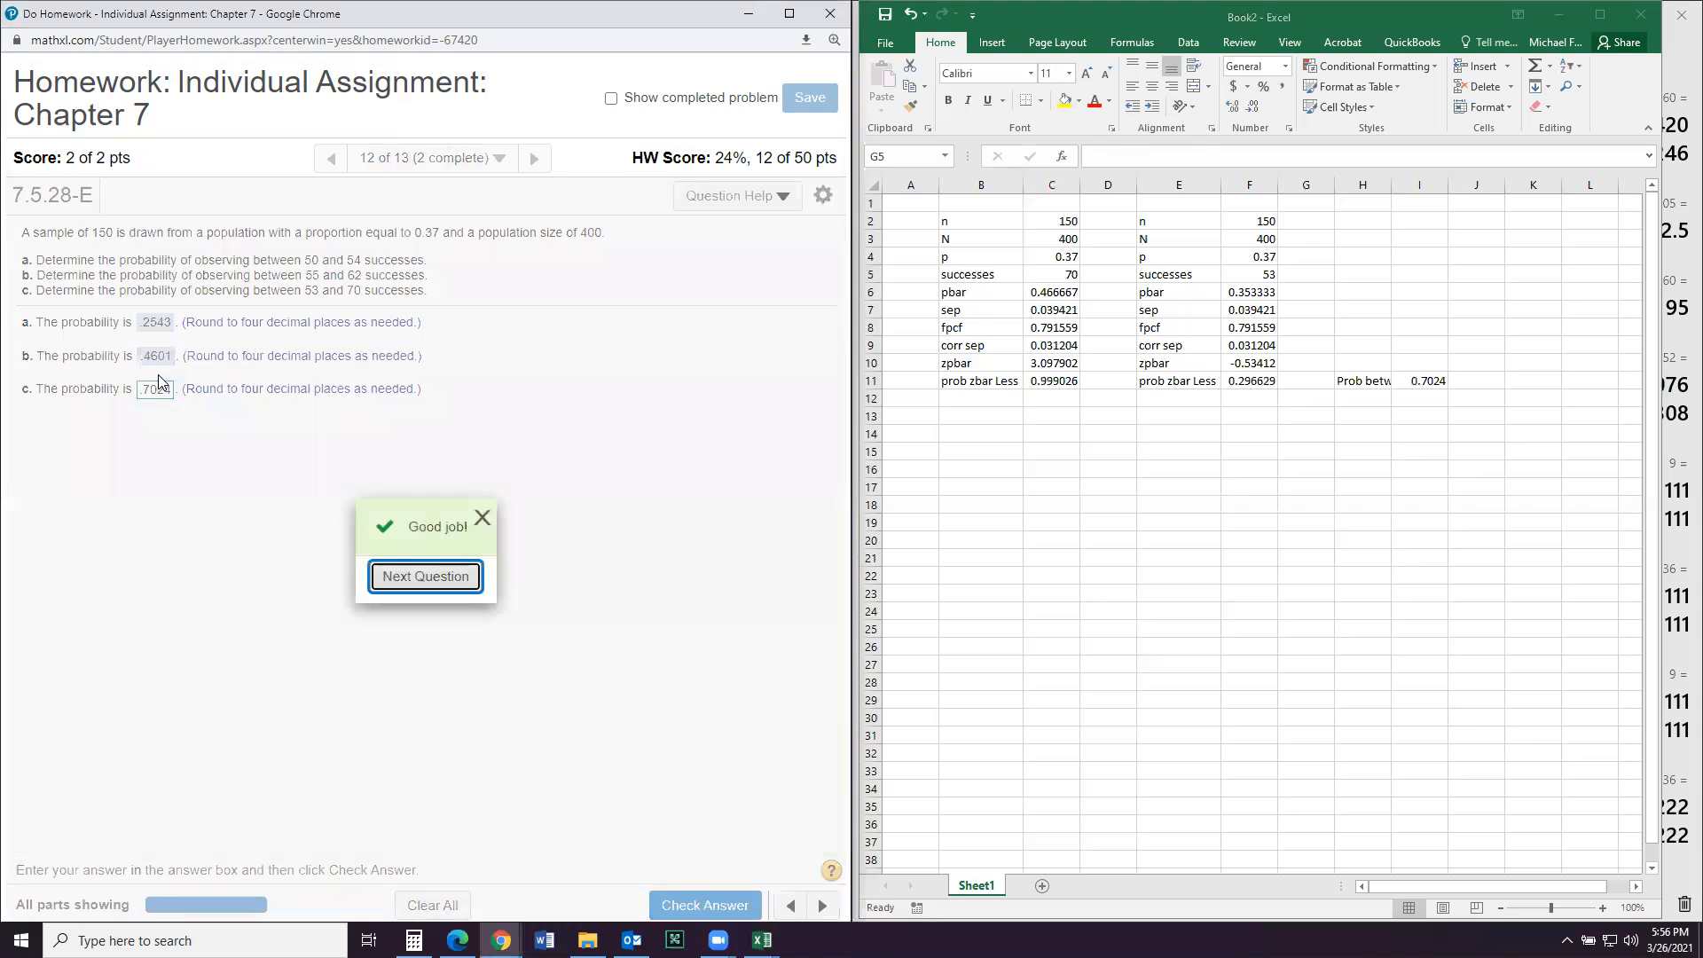